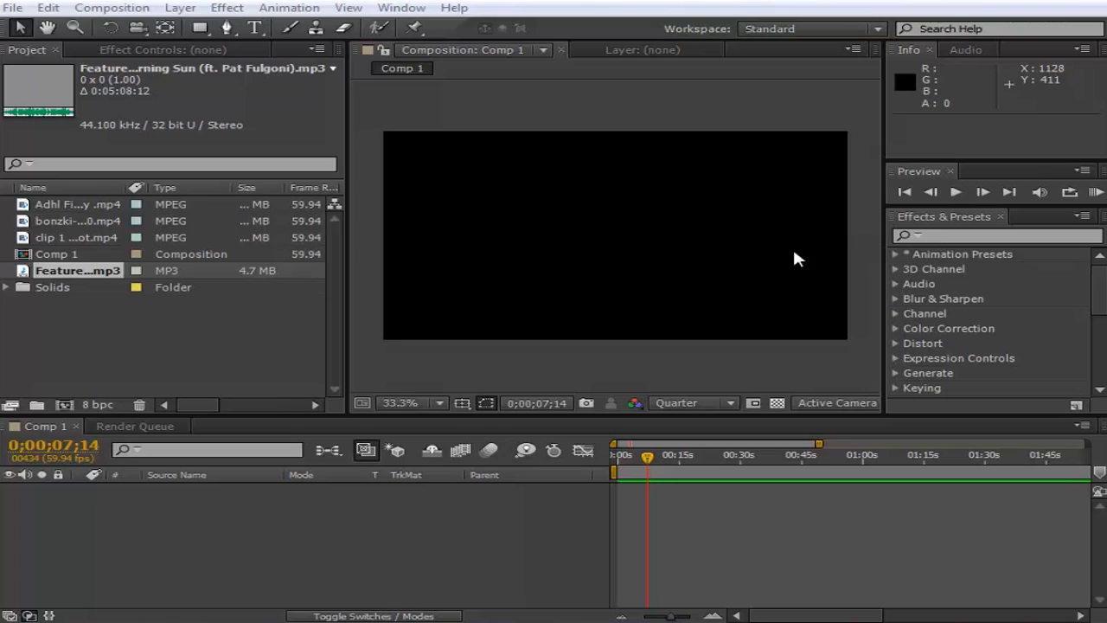
pyautogui.moveTo(81, 273); pyautogui.dragTo(163, 498)
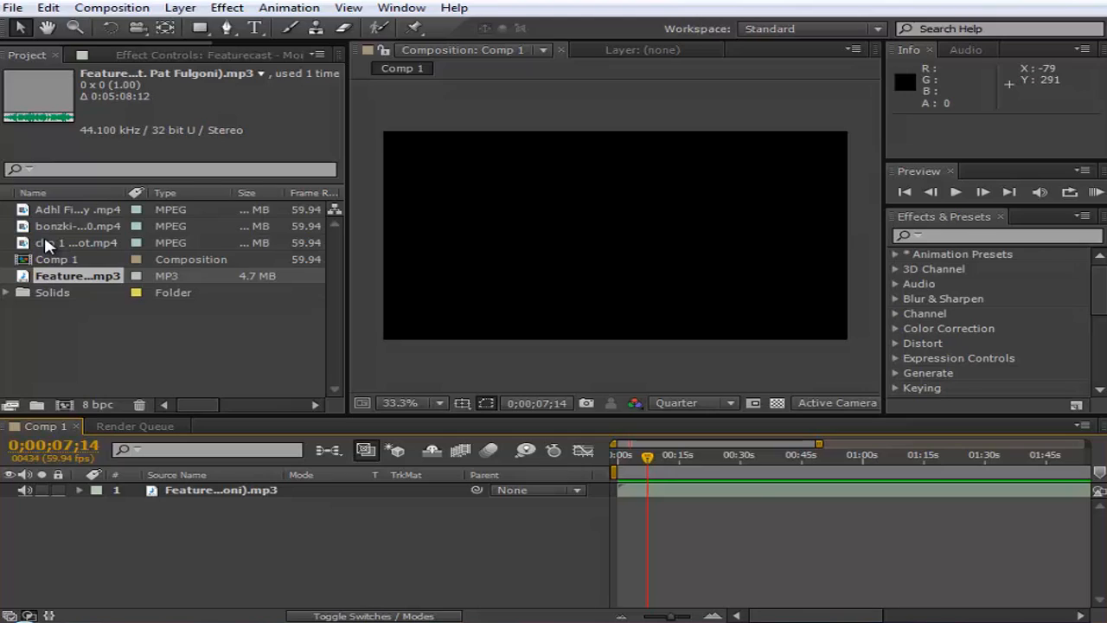
pyautogui.click(204, 488)
pyautogui.press('Delete')
pyautogui.click(111, 329)
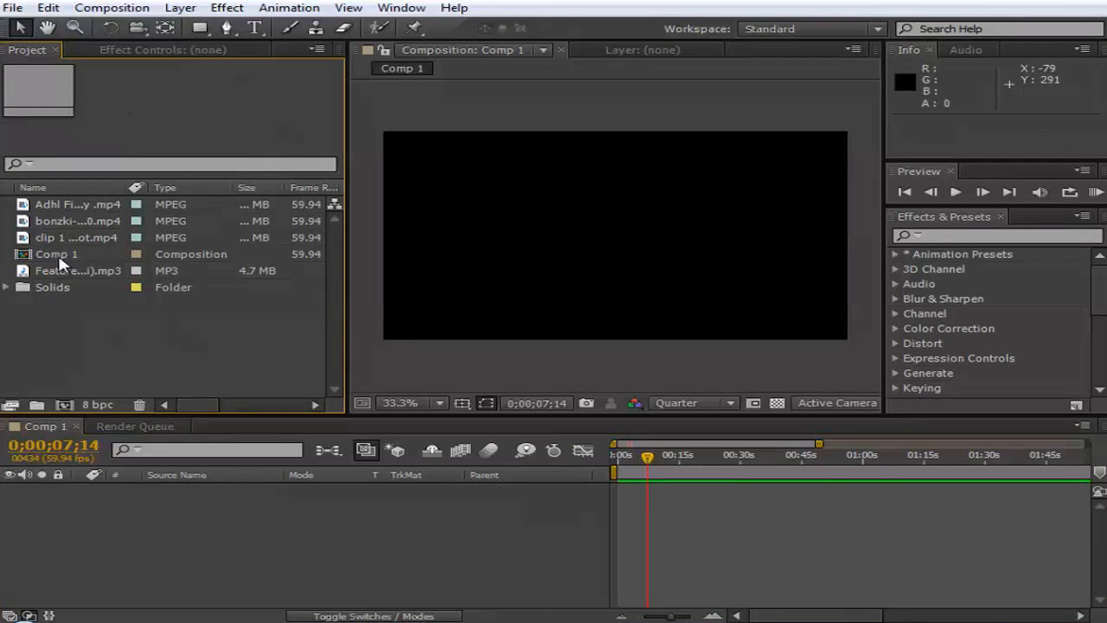
# - Look through the files available for import in the "! Blast Off 50" folder without importing any
pyautogui.click(13, 8)
pyautogui.moveTo(125, 207)
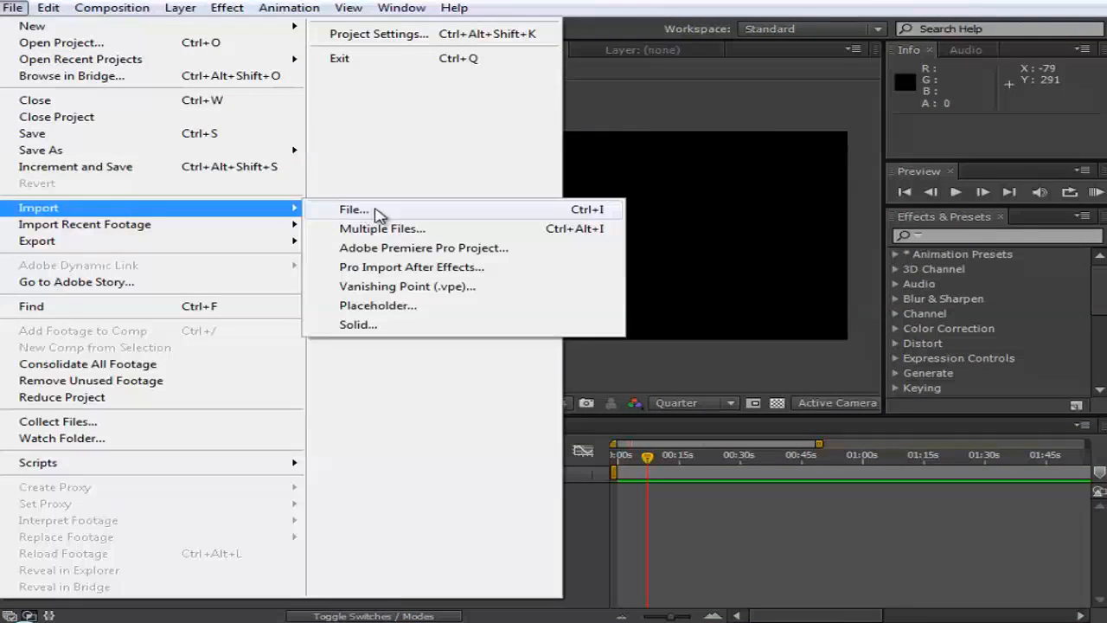
pyautogui.click(396, 213)
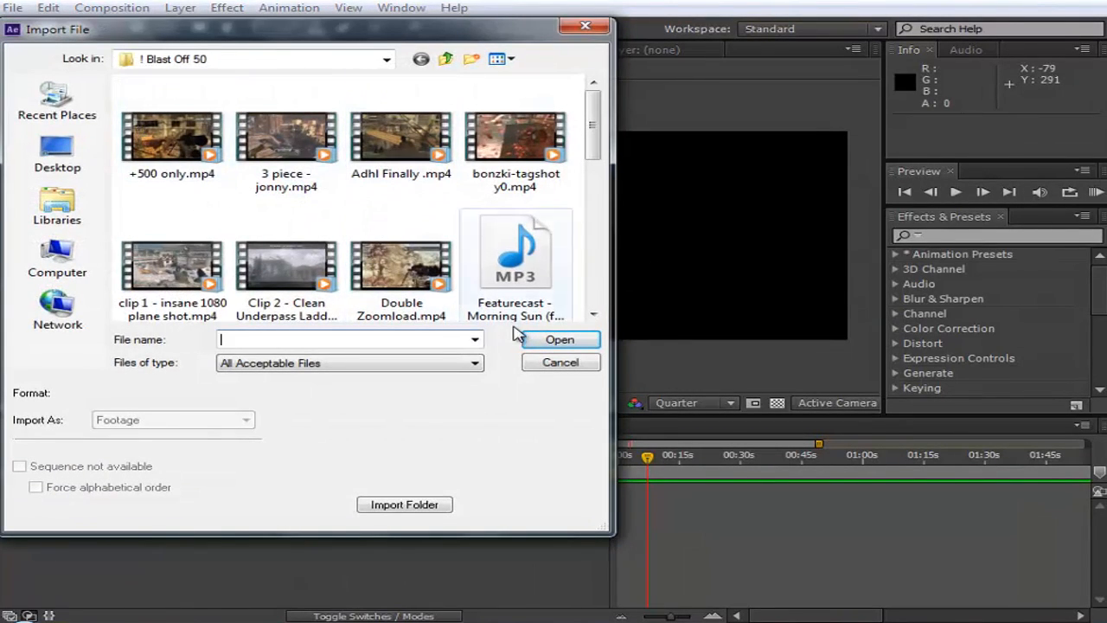
pyautogui.click(560, 362)
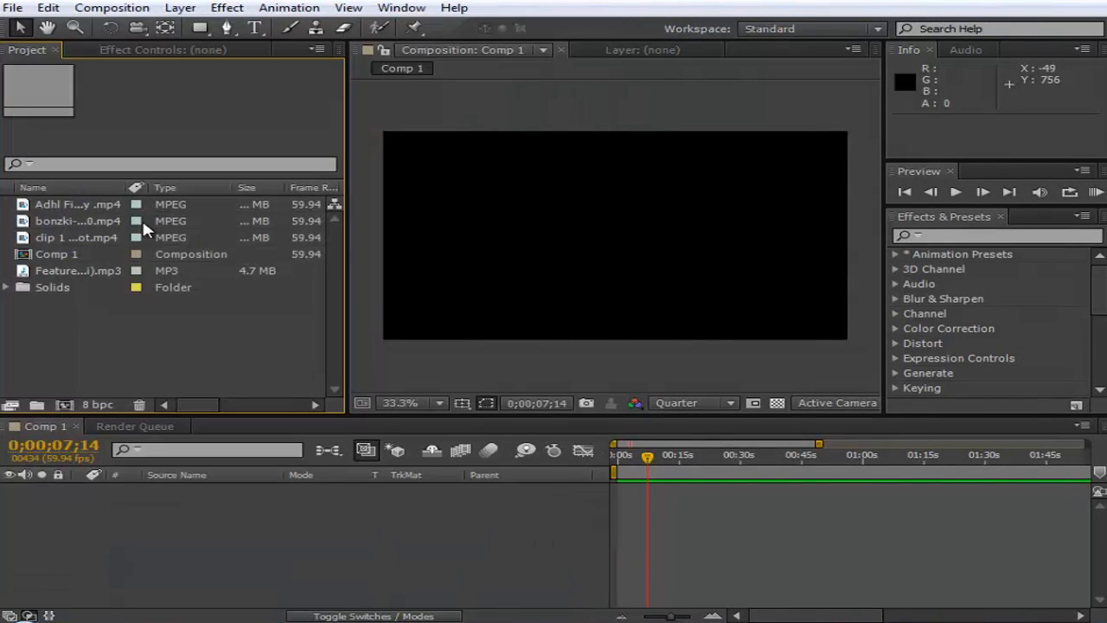
# - Add the Featurecast MP3 from the project to Comp 1 as a music layer
pyautogui.click(93, 272)
pyautogui.click(136, 332)
pyautogui.moveTo(95, 274); pyautogui.dragTo(232, 538)
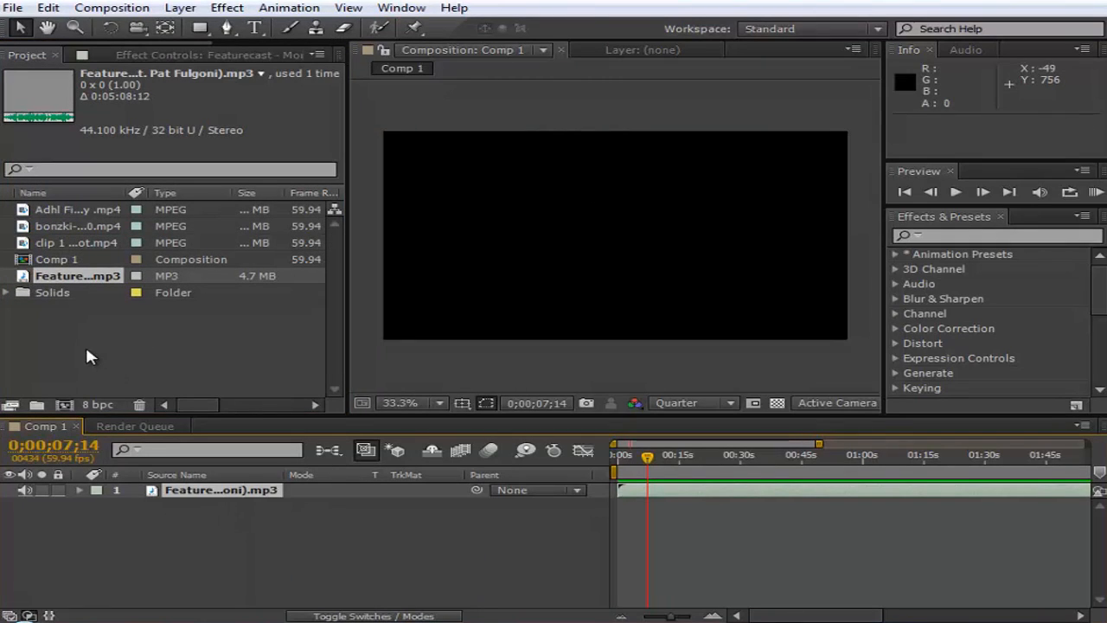
pyautogui.click(199, 547)
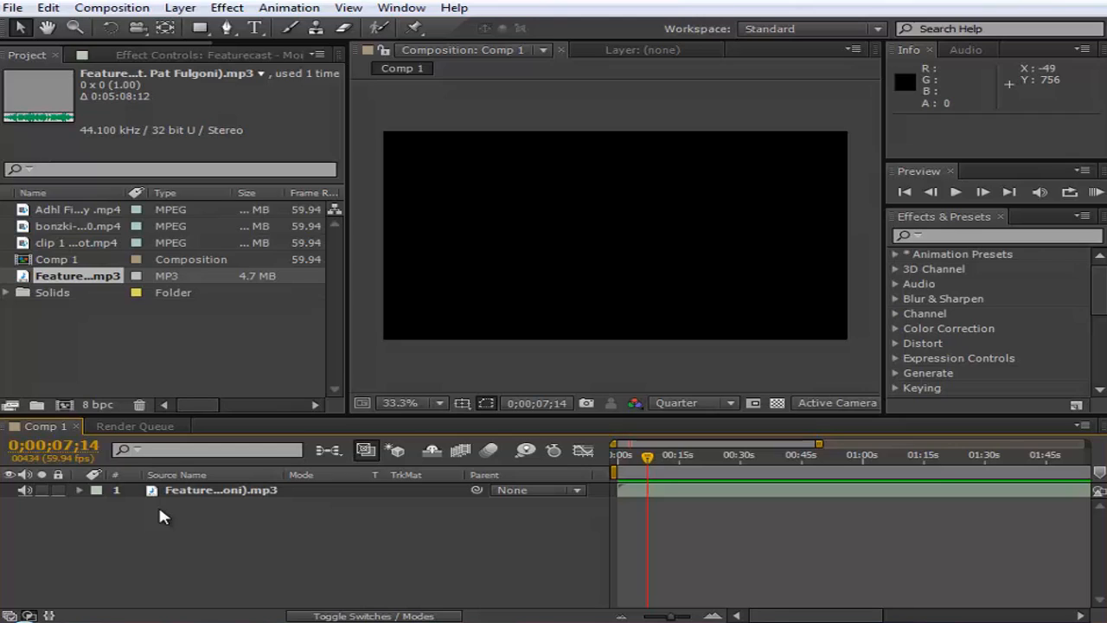
pyautogui.click(201, 496)
pyautogui.click(197, 516)
pyautogui.click(184, 491)
# - Add the clip 1 plane shot video to Comp 1 above the music layer and set the current time to 0;00;00;00
pyautogui.moveTo(61, 245); pyautogui.dragTo(98, 336)
pyautogui.click(97, 336)
pyautogui.moveTo(69, 245); pyautogui.dragTo(178, 500)
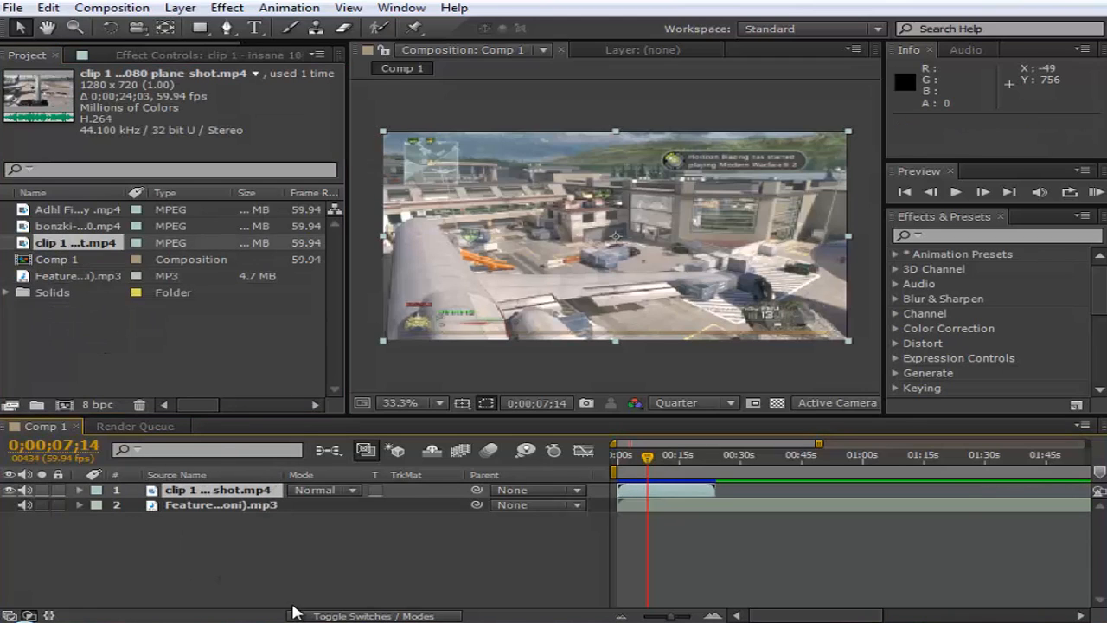
pyautogui.click(619, 456)
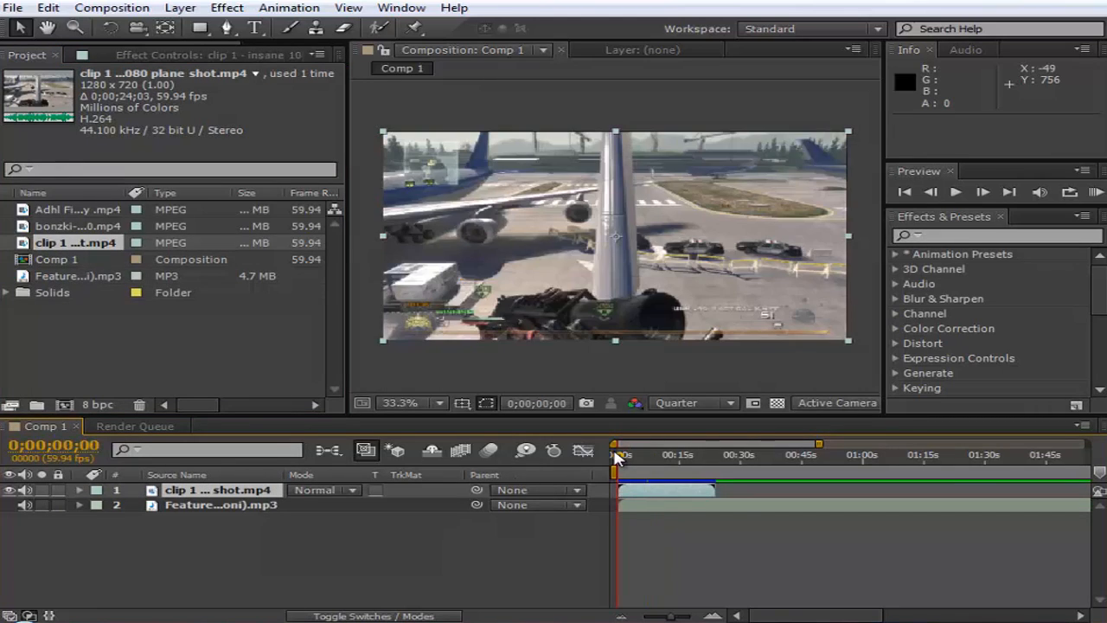
# - Reveal the music layer's audio waveform and slide the layer earlier to an in point of -0;00;31;48
pyautogui.click(80, 504)
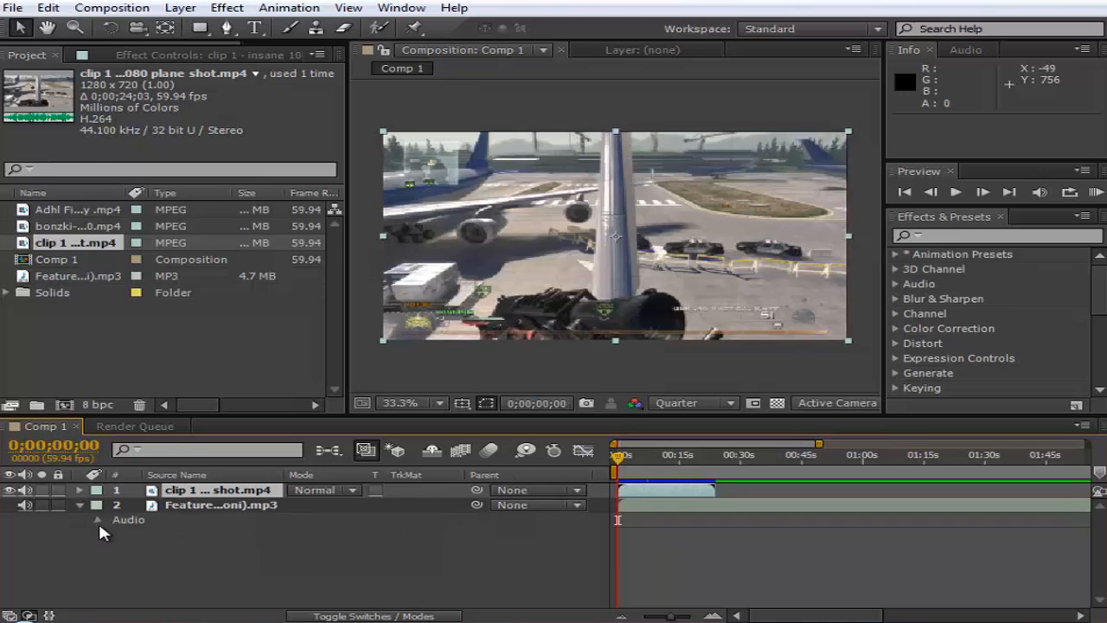
pyautogui.click(97, 520)
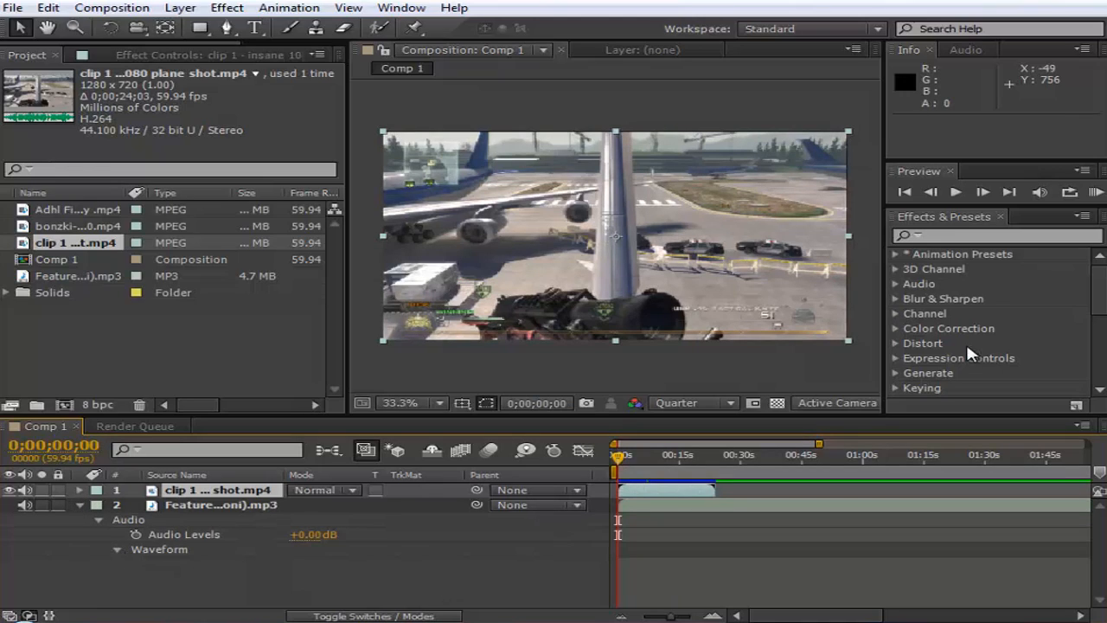
pyautogui.click(1095, 191)
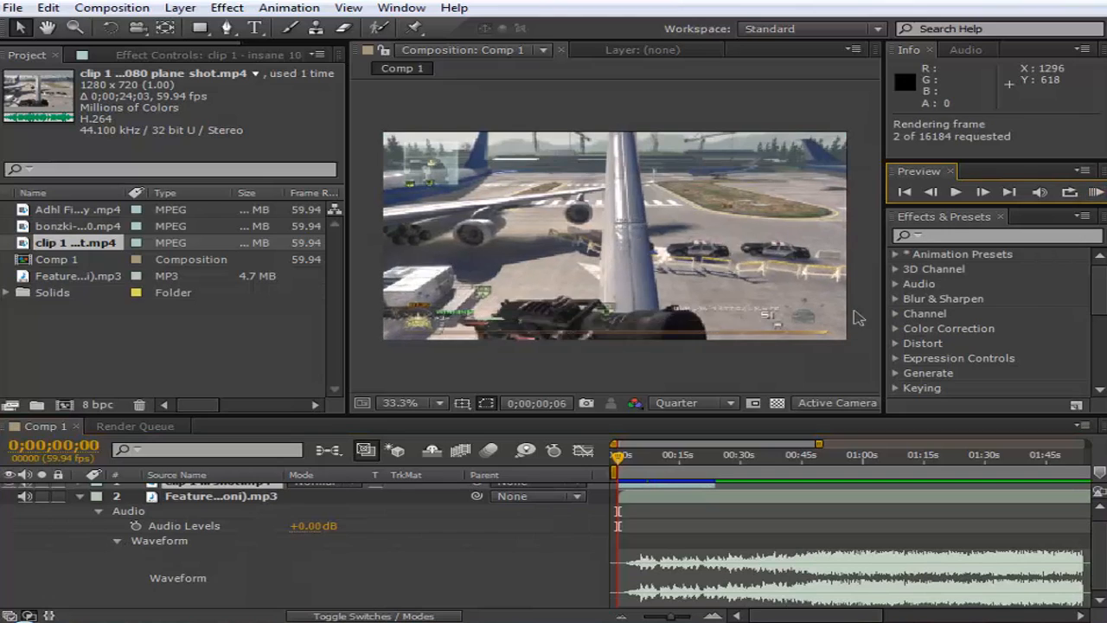
pyautogui.click(870, 309)
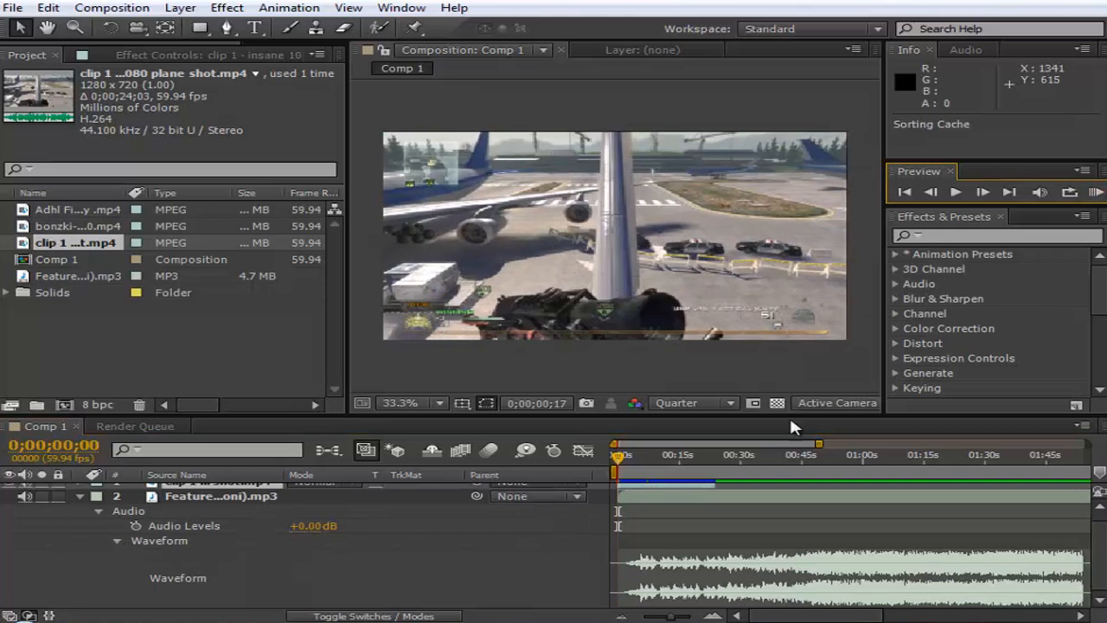
pyautogui.click(775, 499)
pyautogui.moveTo(716, 504); pyautogui.dragTo(645, 506)
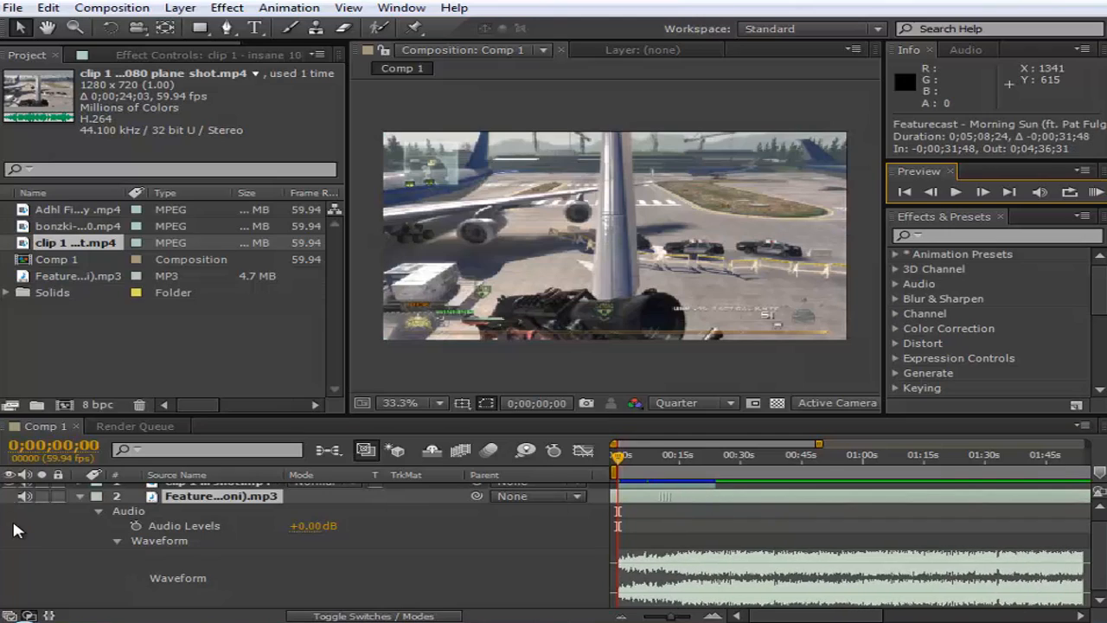
# - Collapse the music layer's audio properties and expand them again down to the waveform
pyautogui.click(97, 510)
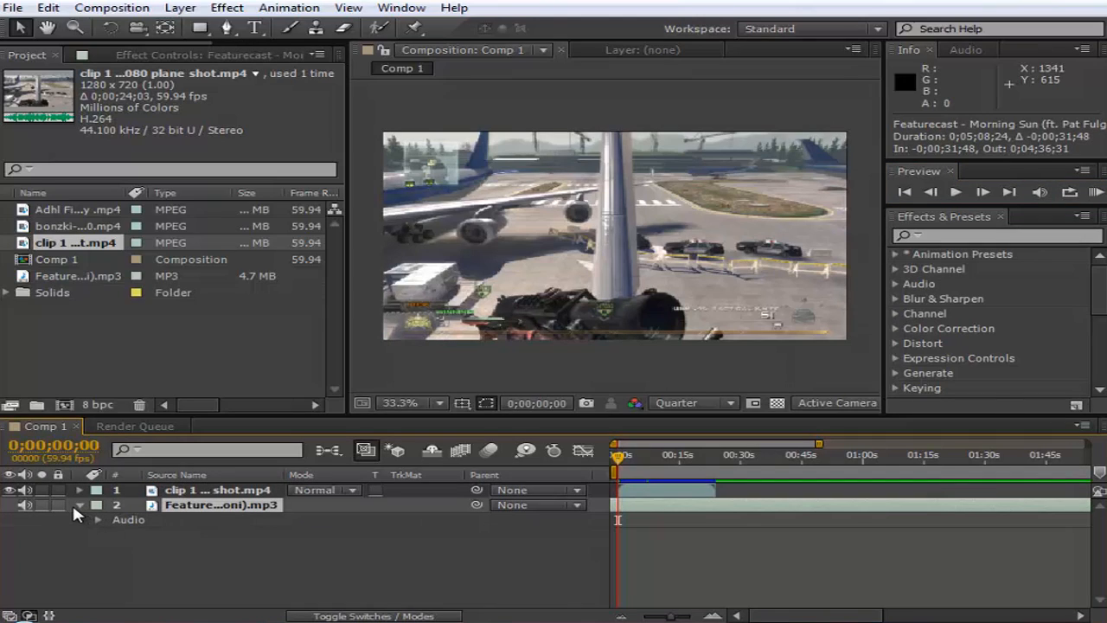
pyautogui.click(77, 504)
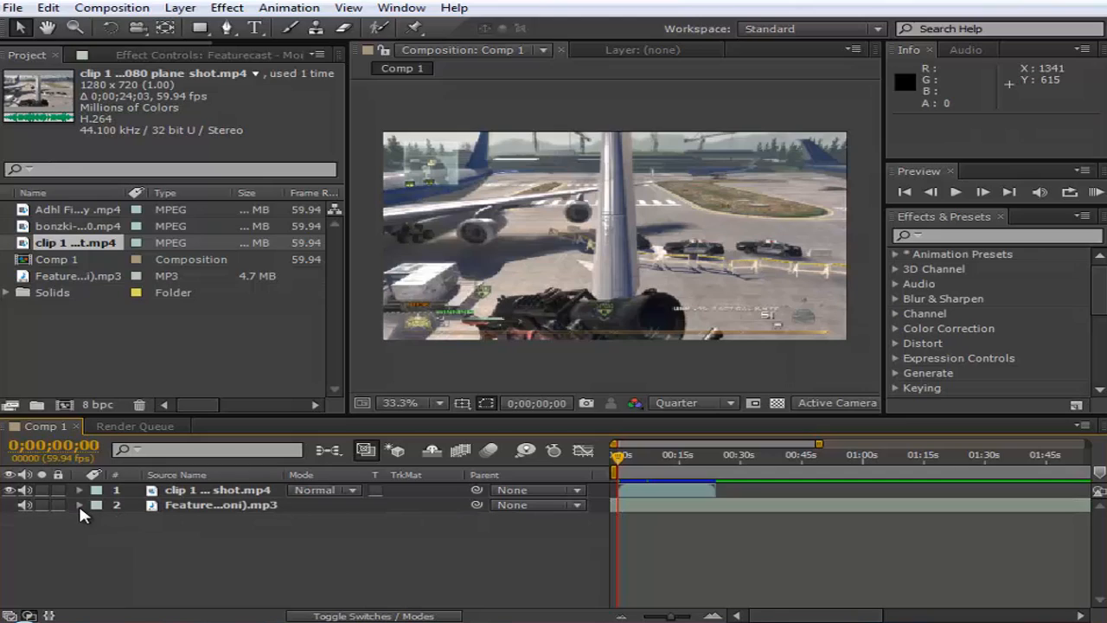
pyautogui.click(81, 504)
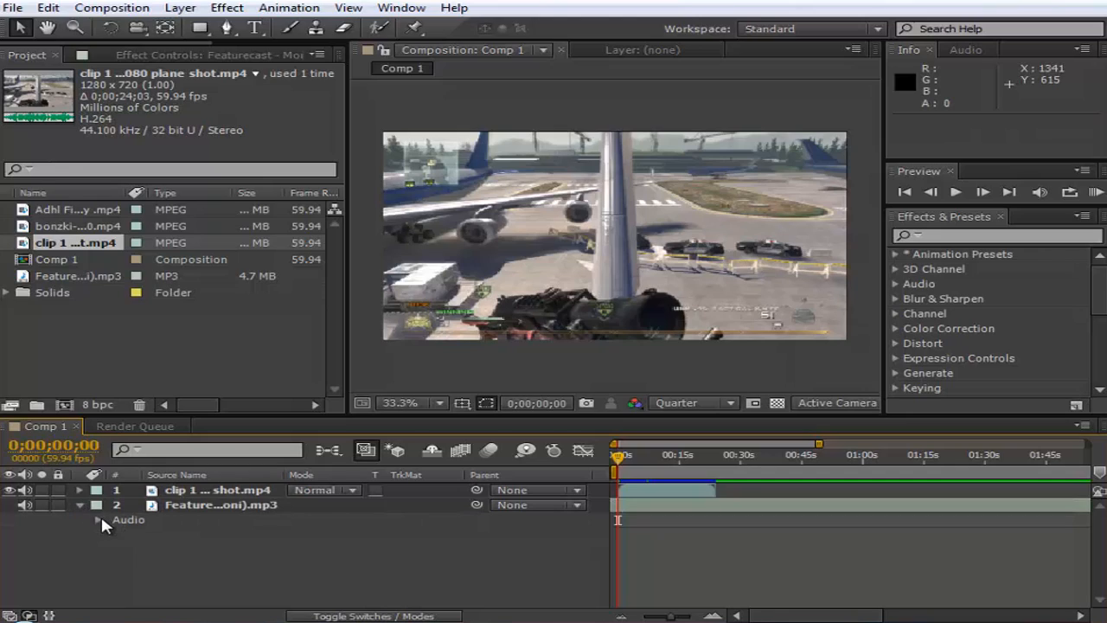
pyautogui.click(99, 520)
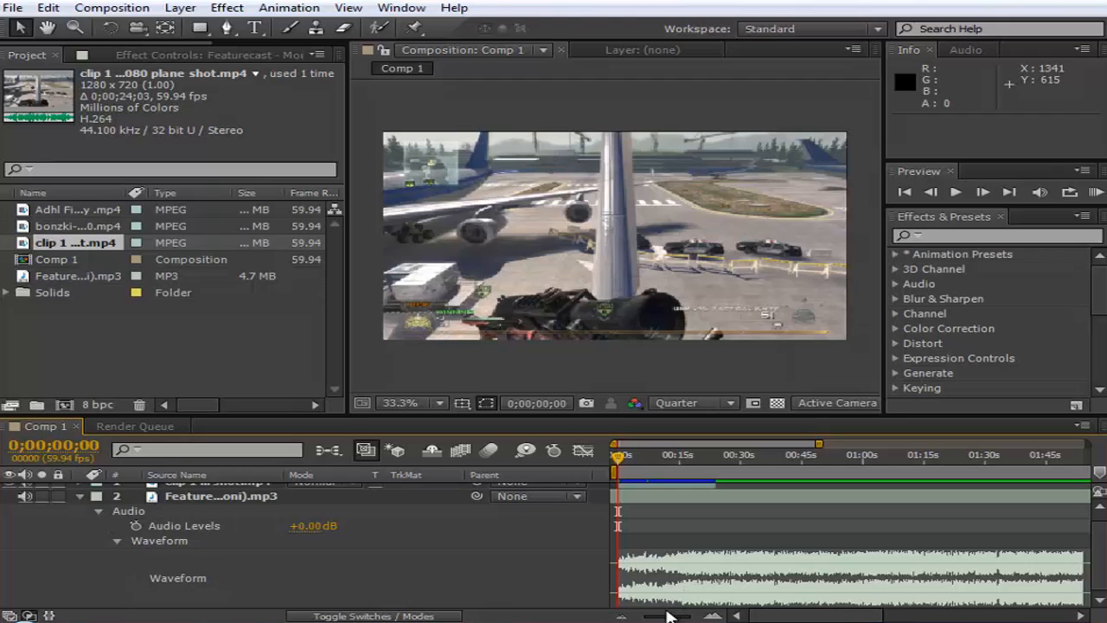
# - Slide the music layer earlier to an in point of -0;00;37;25 and RAM-preview it against the clip
pyautogui.click(674, 500)
pyautogui.moveTo(672, 510); pyautogui.dragTo(699, 508)
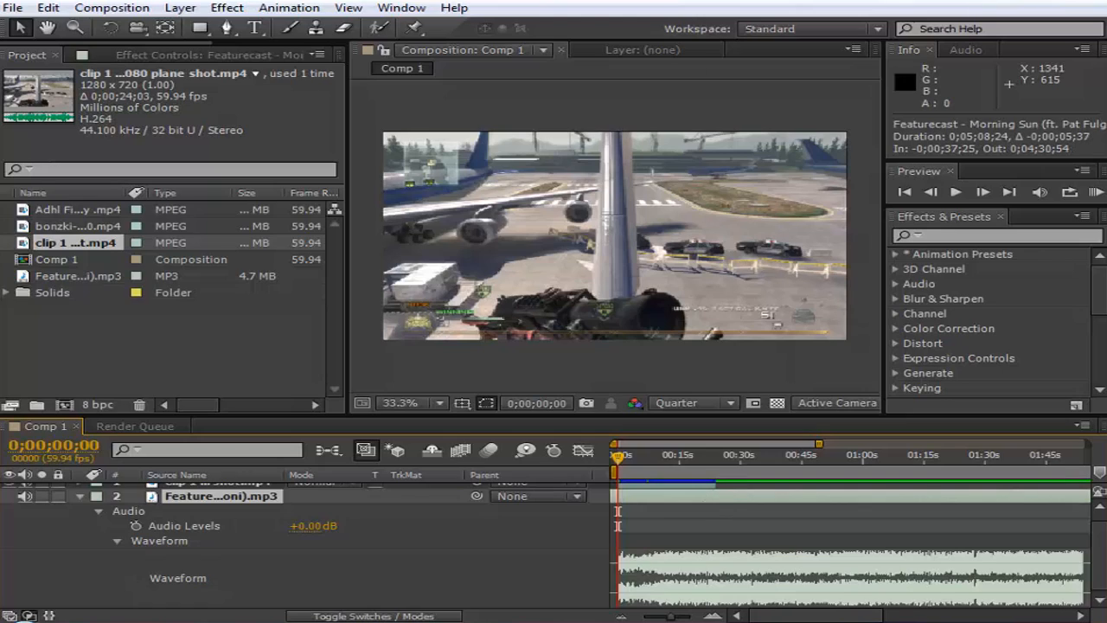
pyautogui.click(1095, 192)
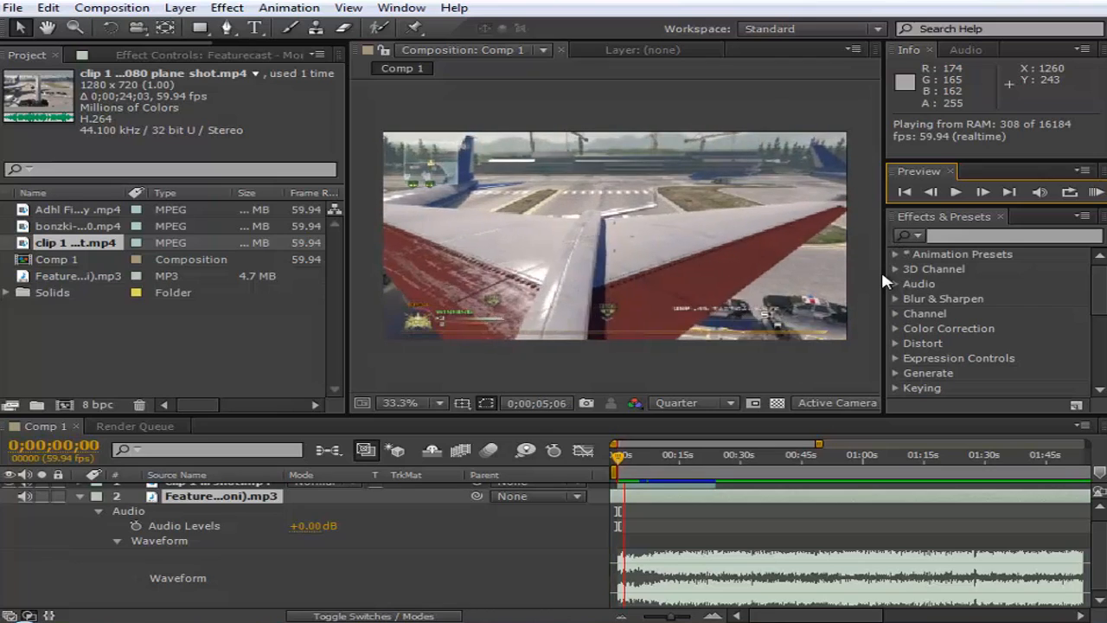
pyautogui.press('space')
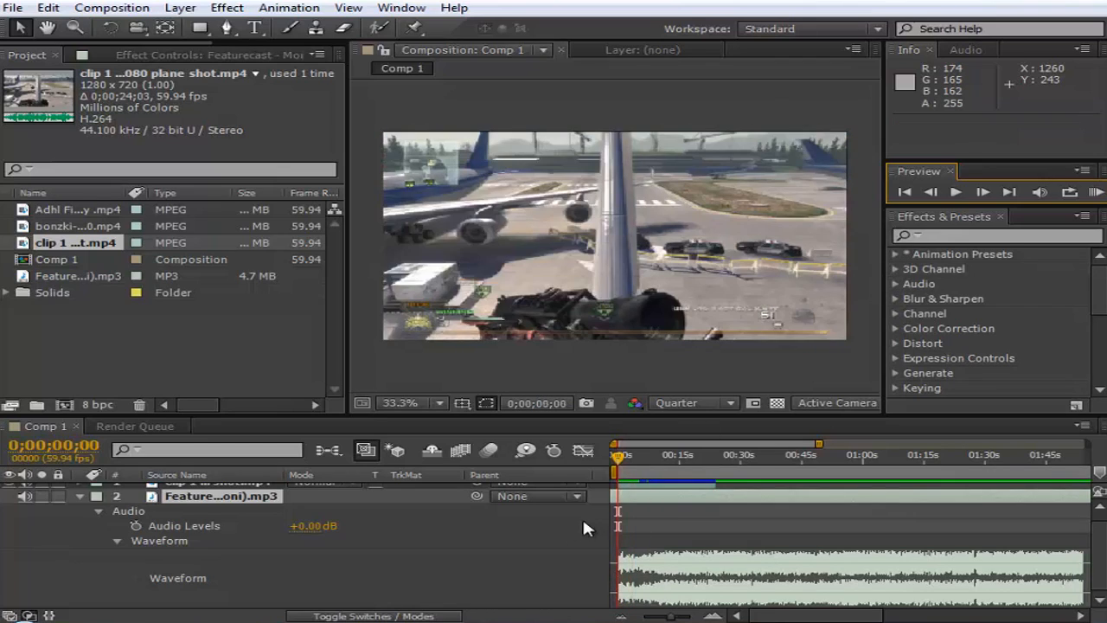
# - Set the current time to 0;00;09;47, at the rifle shot in the clip
pyautogui.click(715, 615)
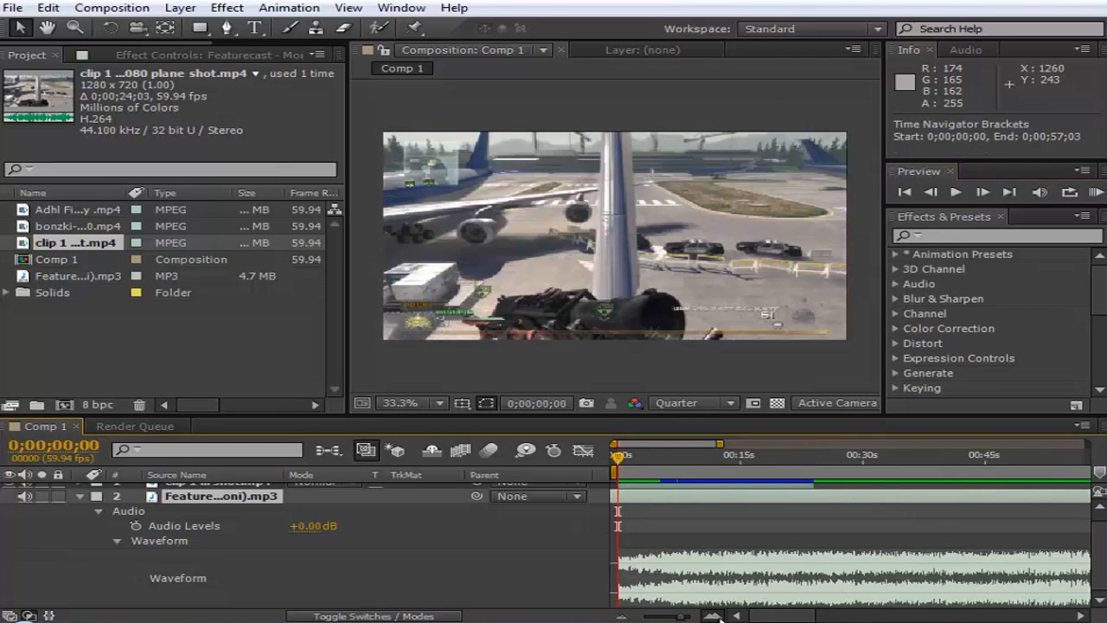
pyautogui.click(715, 616)
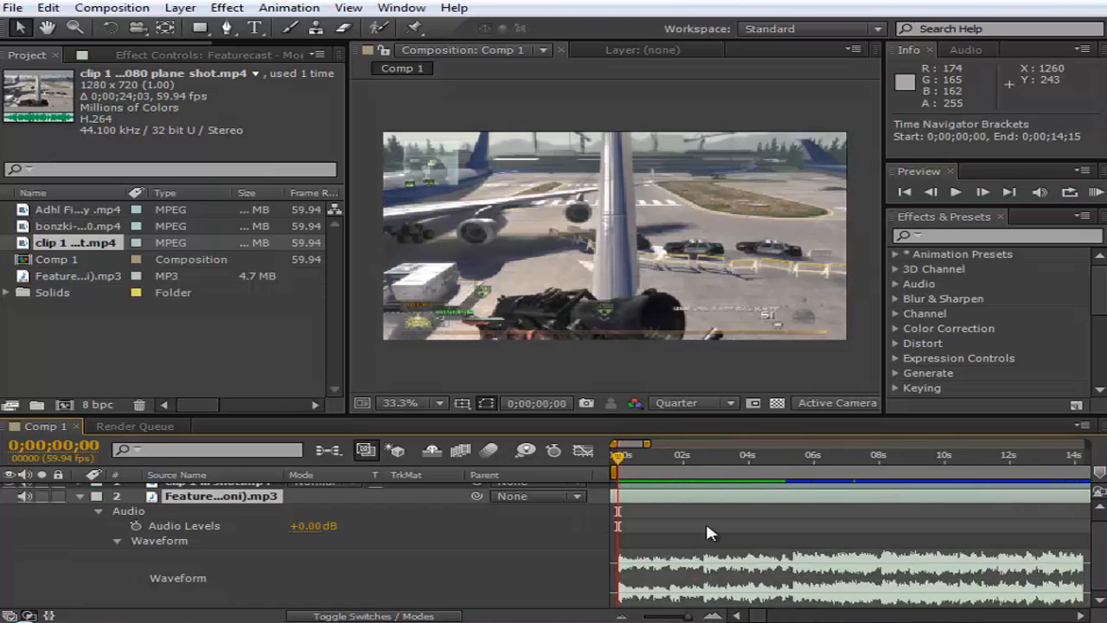
pyautogui.click(779, 495)
pyautogui.click(753, 465)
pyautogui.moveTo(757, 467); pyautogui.dragTo(936, 478)
# - Try the music layer at an in point of -0;00;47;44 and RAM-preview the timing
pyautogui.moveTo(837, 501); pyautogui.dragTo(678, 510)
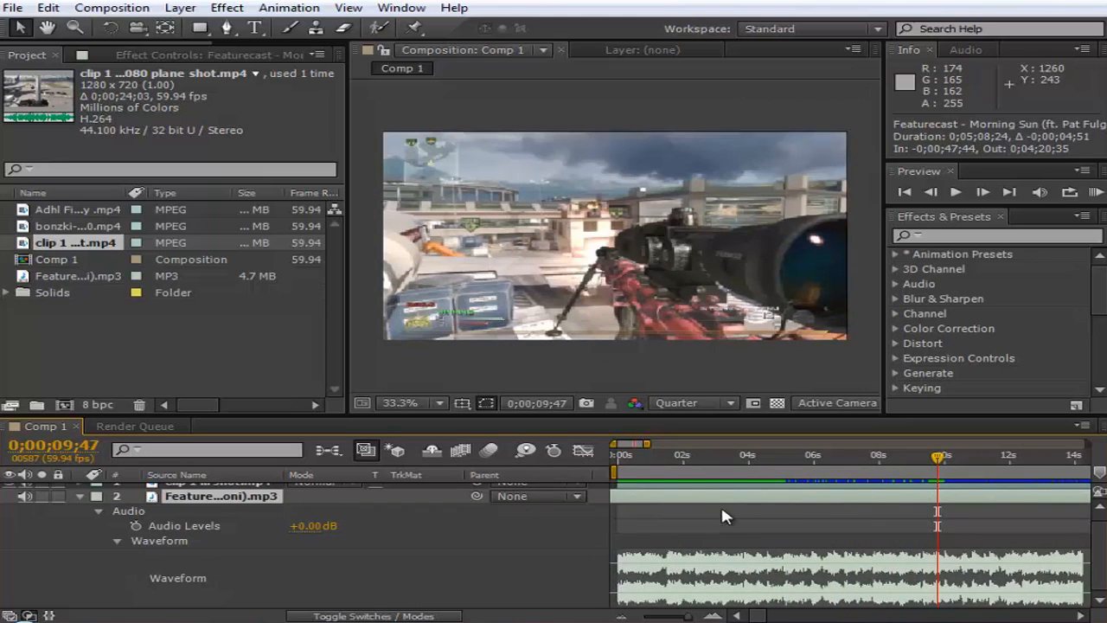
pyautogui.click(1095, 193)
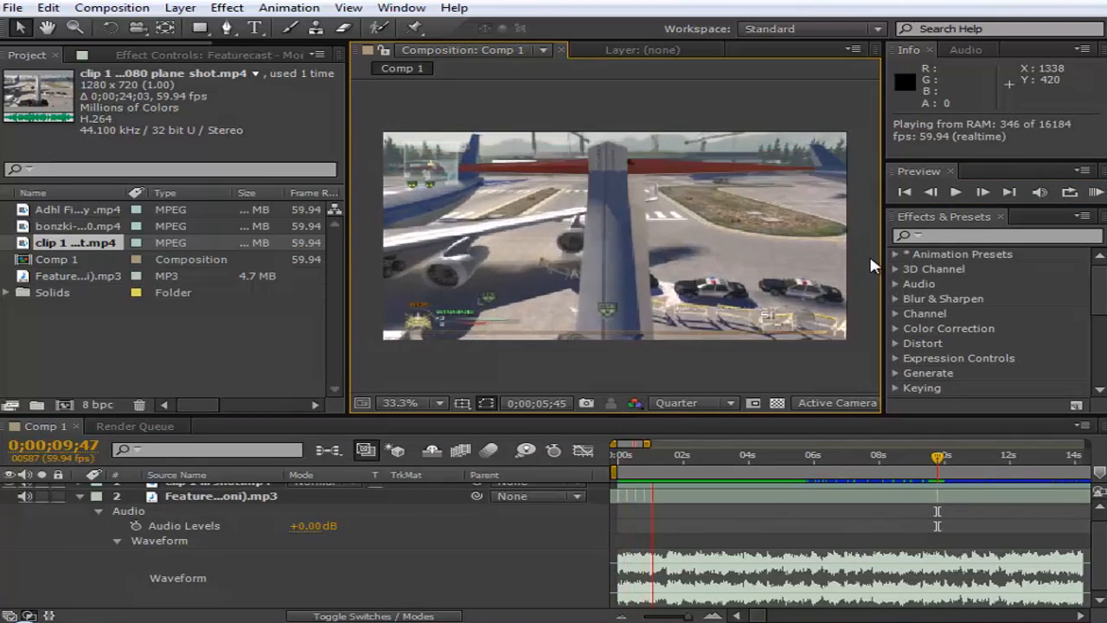
pyautogui.press('space')
# - Slide the music layer to an in point of -0;00;39;29 and RAM-preview it against the clip
pyautogui.click(670, 499)
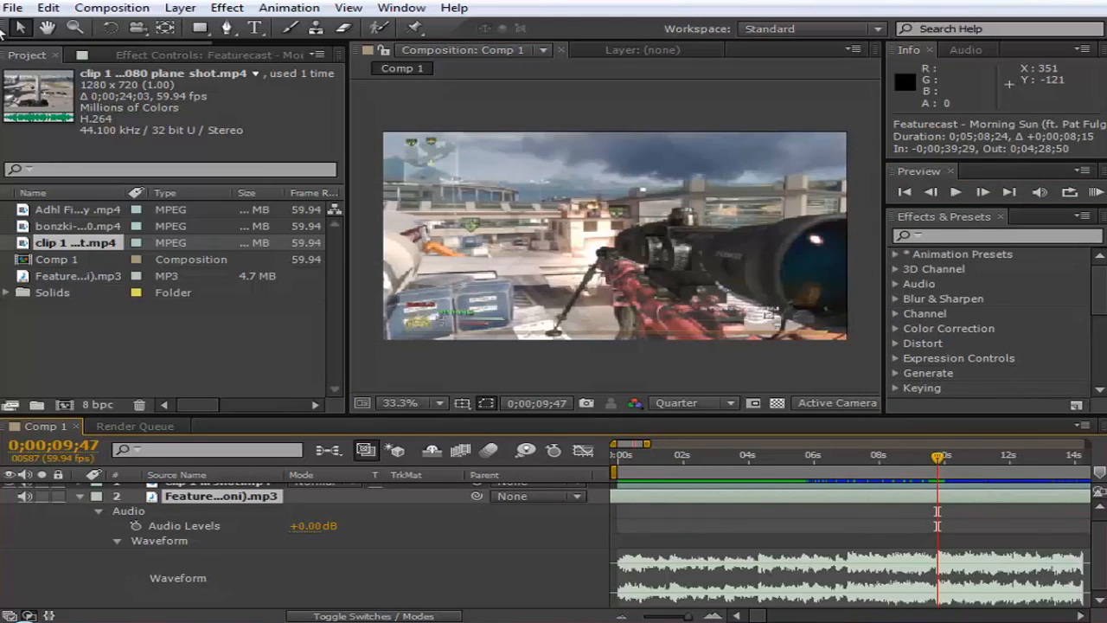
pyautogui.click(1095, 192)
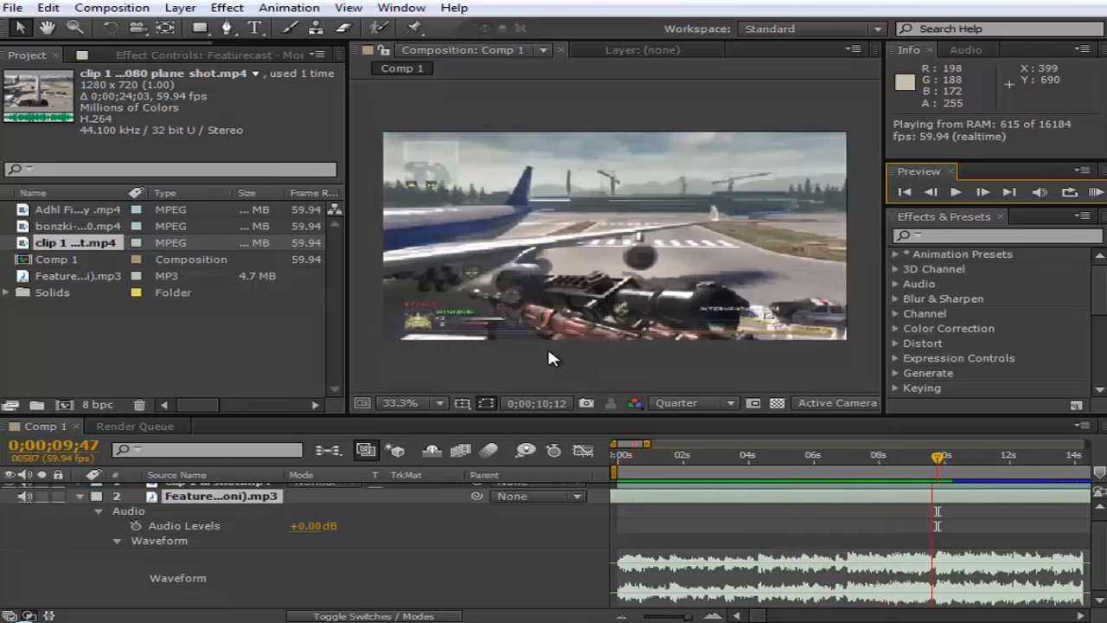
pyautogui.press('space')
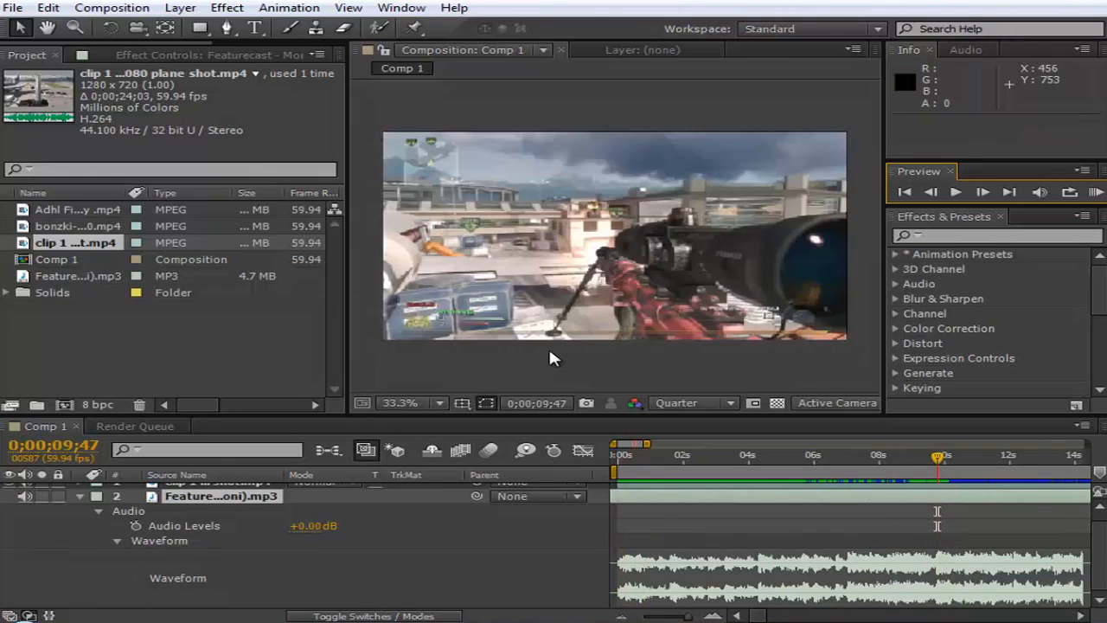
# - Shift the clip and music layers together 0;00;04;55 earlier, keeping both layers selected
pyautogui.scroll(1, 891, 519)
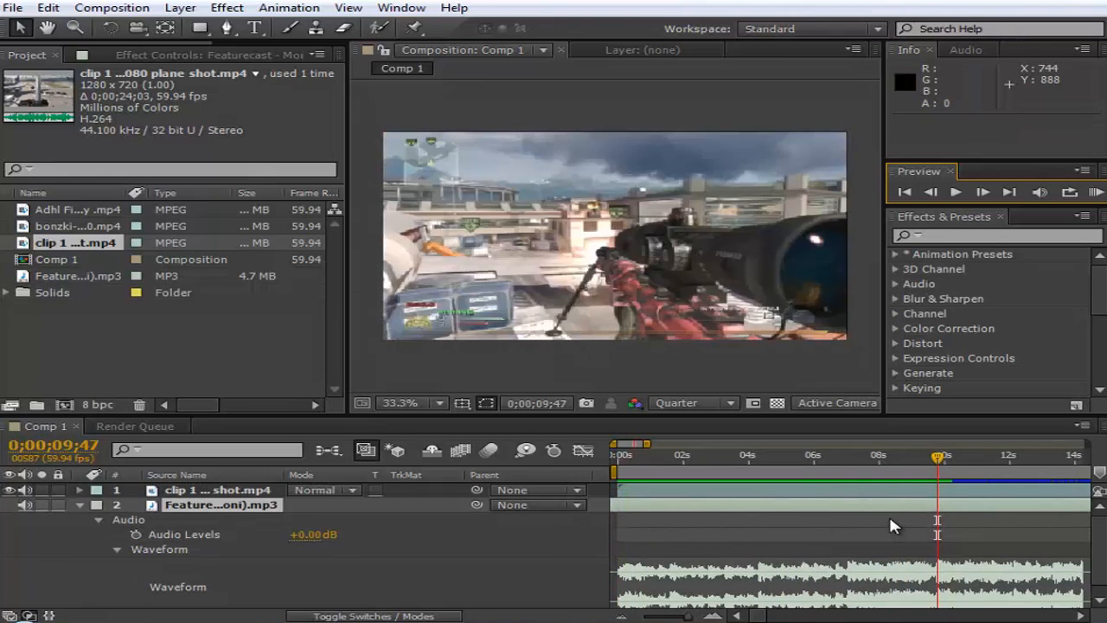
pyautogui.keyDown('shift'); pyautogui.click(901, 496); pyautogui.keyUp('shift')
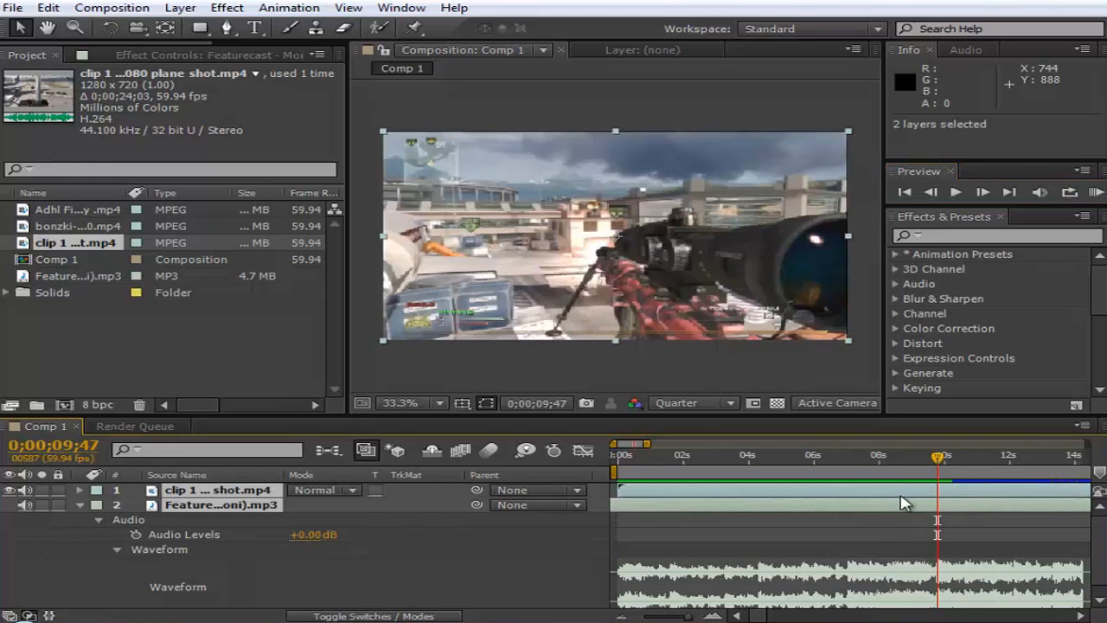
pyautogui.moveTo(900, 496); pyautogui.dragTo(742, 489)
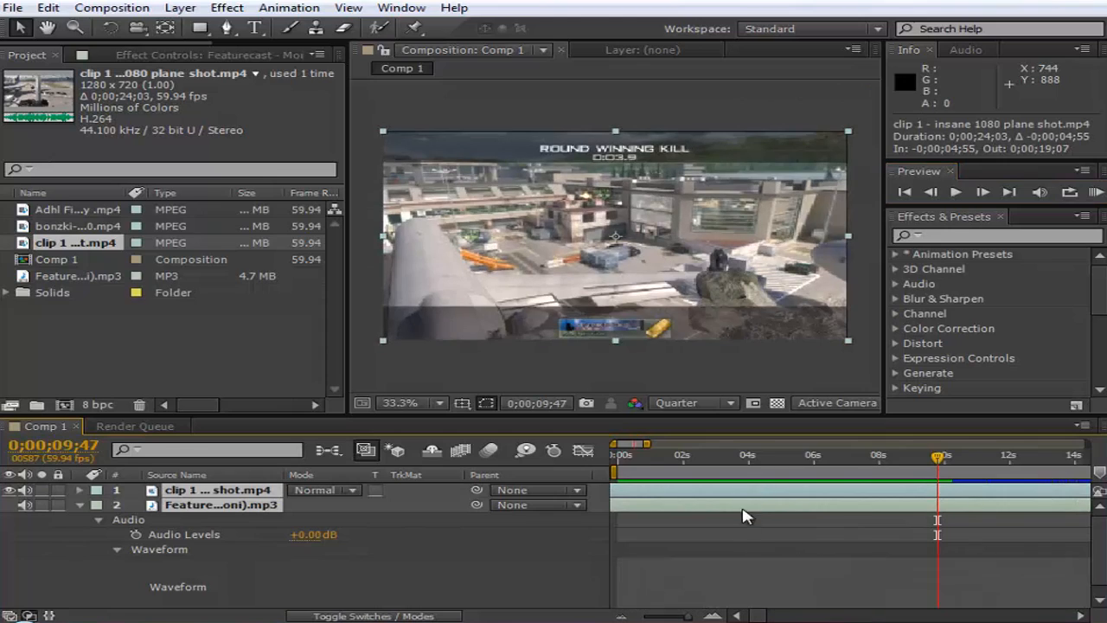
pyautogui.click(749, 516)
pyautogui.click(749, 502)
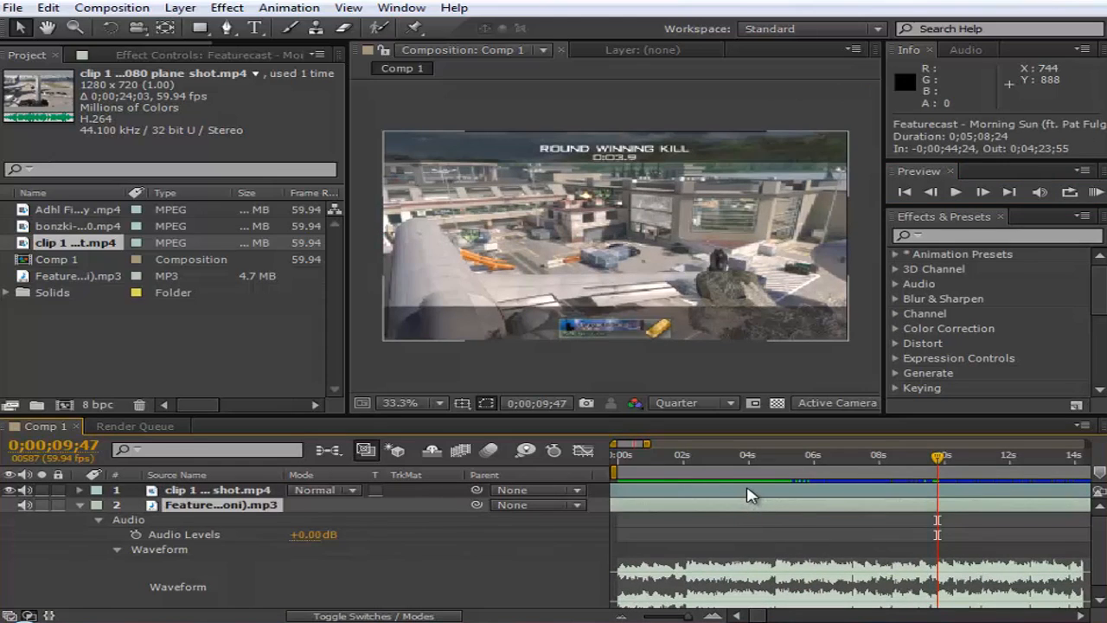
pyautogui.keyDown('shift'); pyautogui.click(749, 495); pyautogui.keyUp('shift')
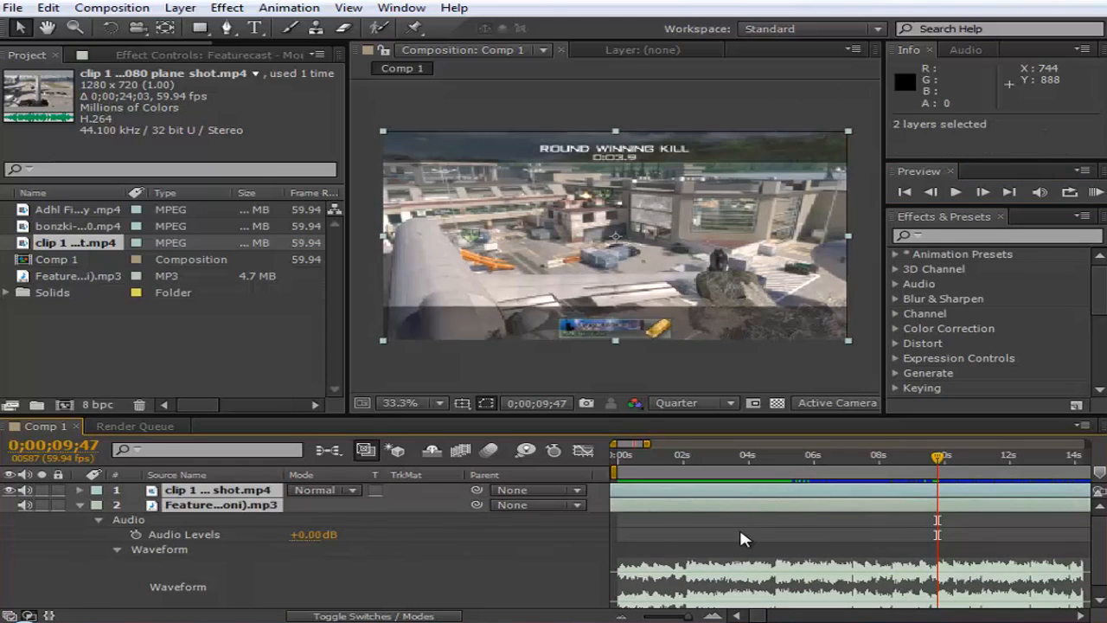
# - Return to 0;00;00;00, select only the clip layer and reveal its Transform properties
pyautogui.moveTo(643, 456); pyautogui.dragTo(621, 481)
pyautogui.click(623, 489)
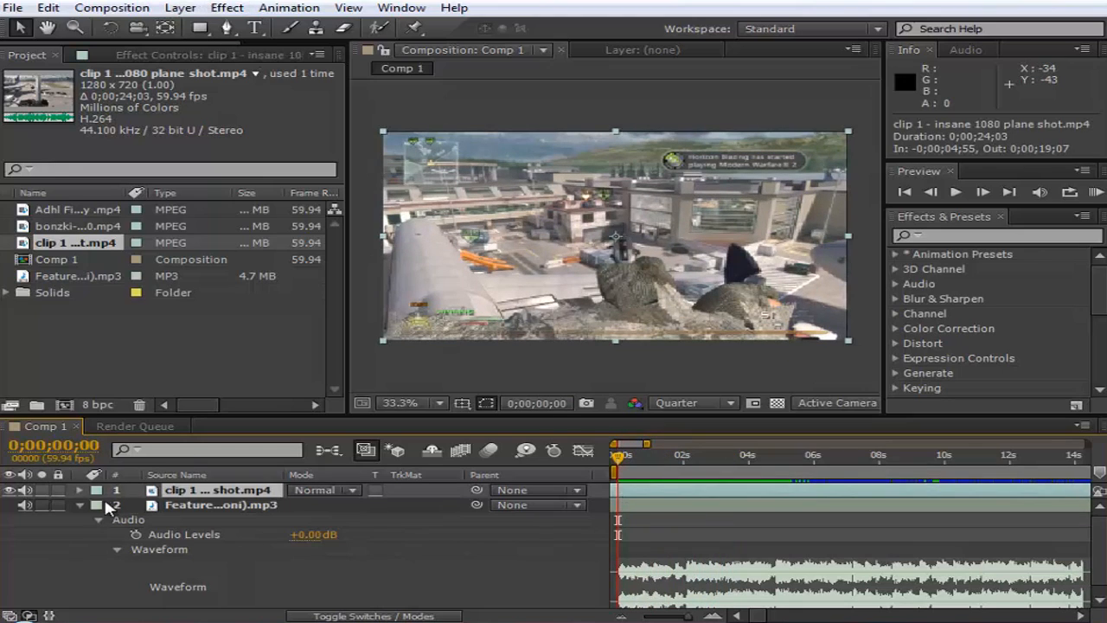
pyautogui.click(81, 490)
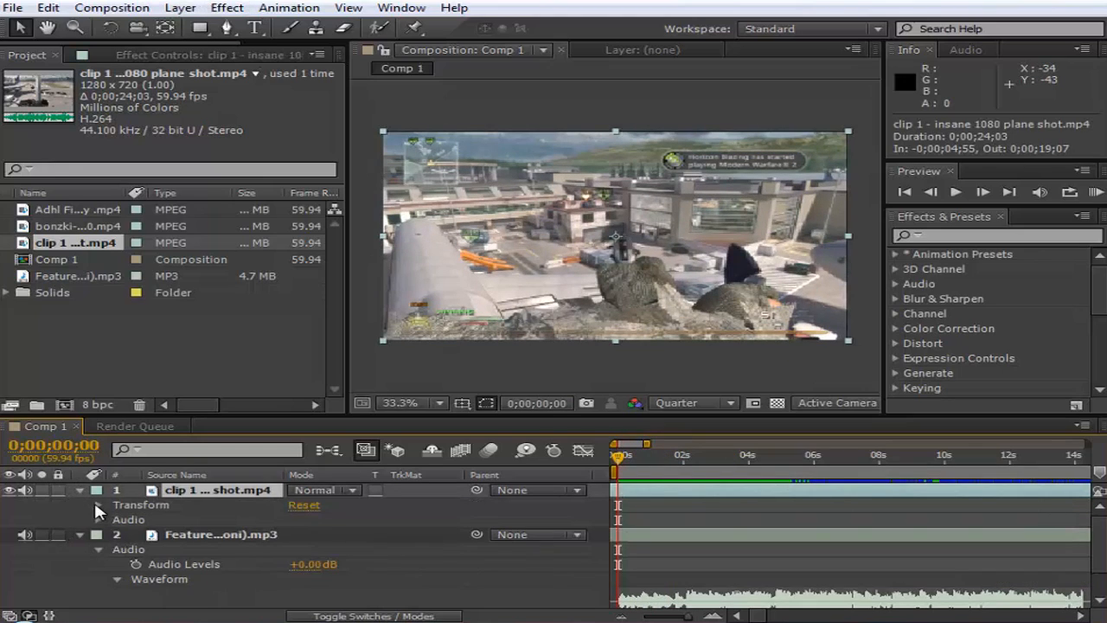
pyautogui.click(98, 505)
pyautogui.click(130, 505)
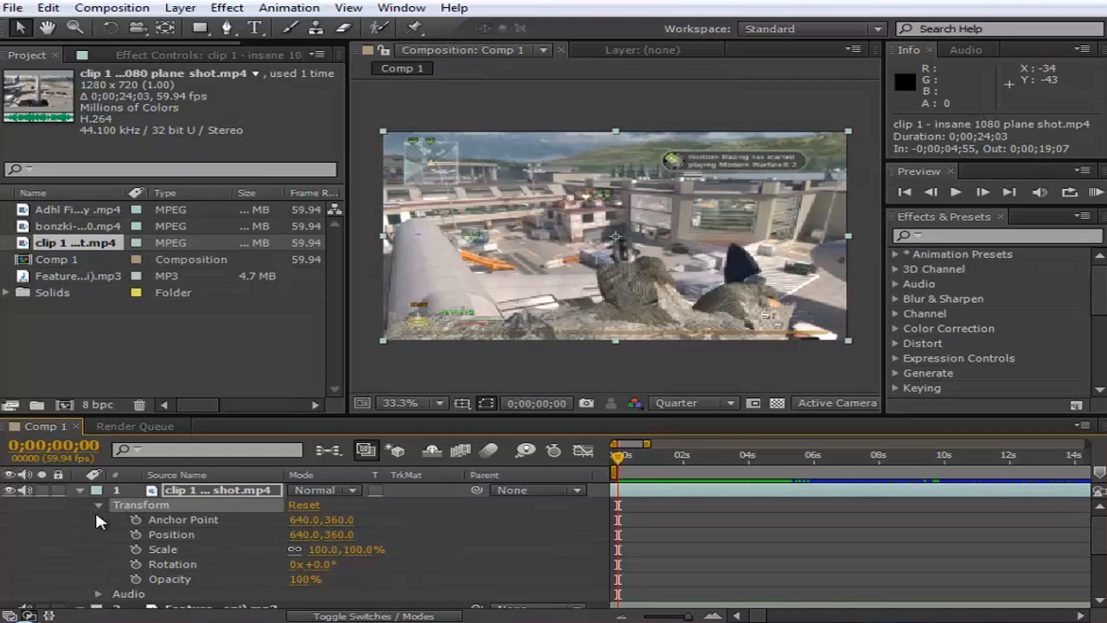
pyautogui.click(246, 569)
pyautogui.click(256, 490)
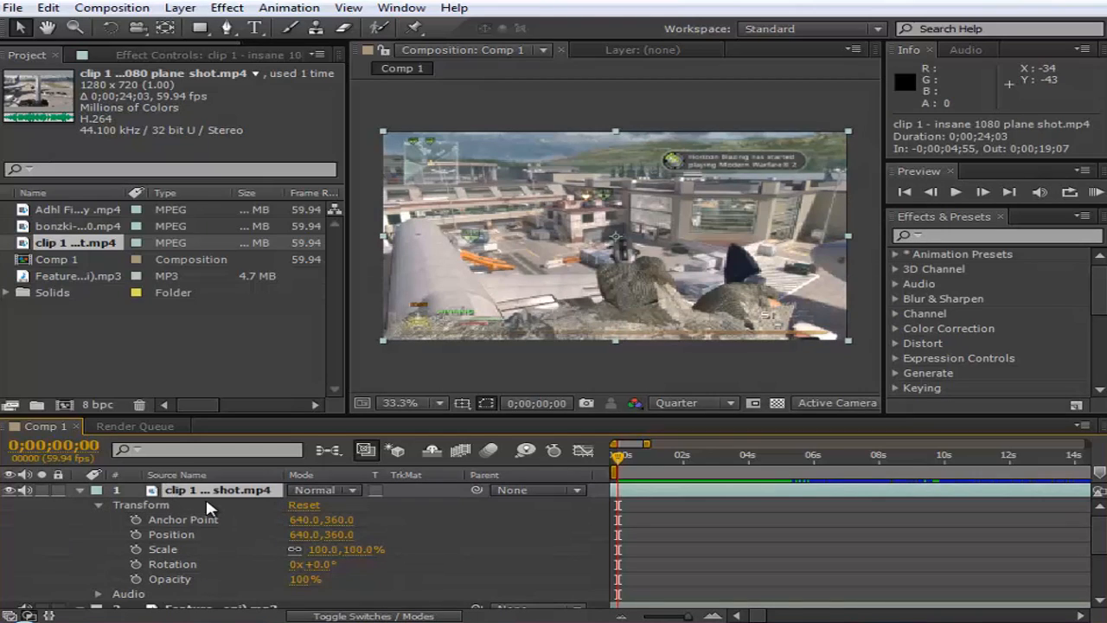
pyautogui.scroll(-3, 199, 527)
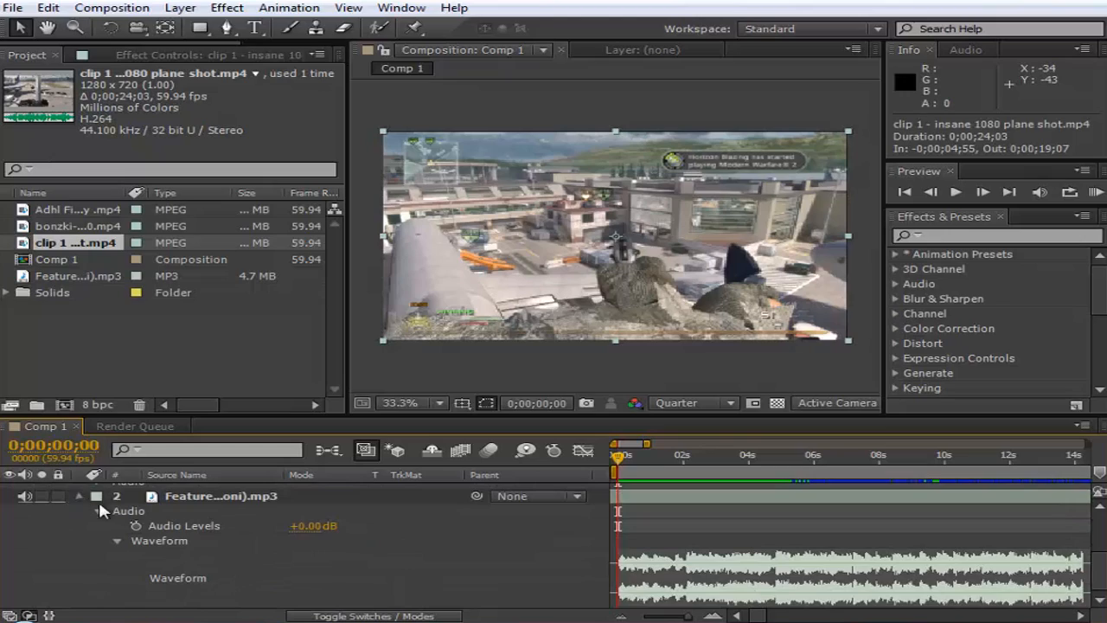
pyautogui.scroll(3, 103, 503)
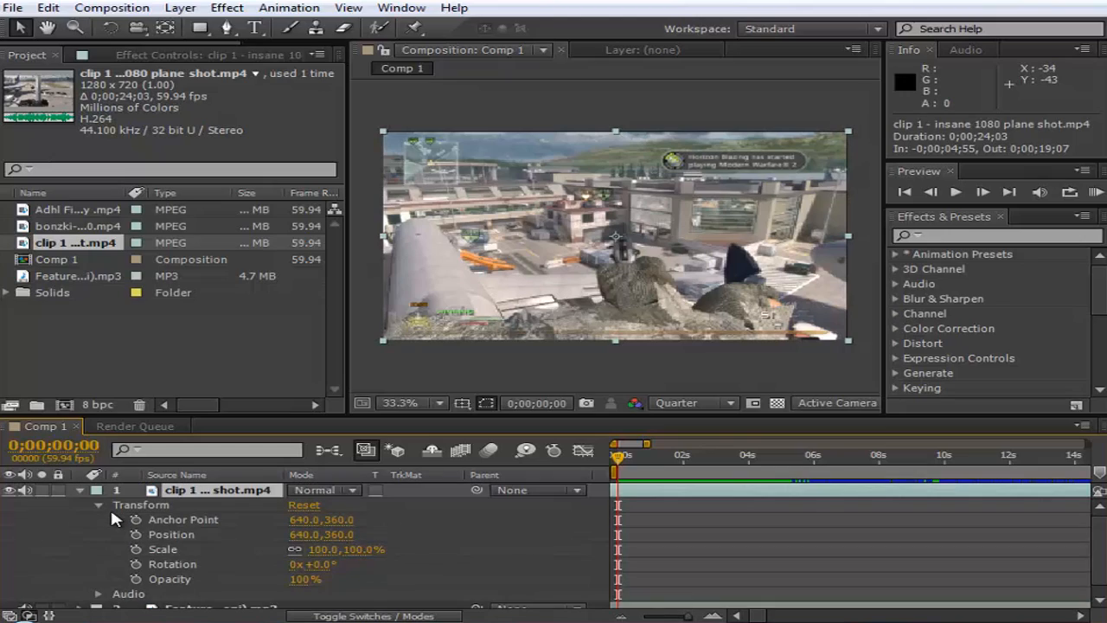
# - Start Scale and Opacity keyframes on the clip layer at 0;00;00;00, with Opacity 0% and Scale 110%
pyautogui.click(135, 550)
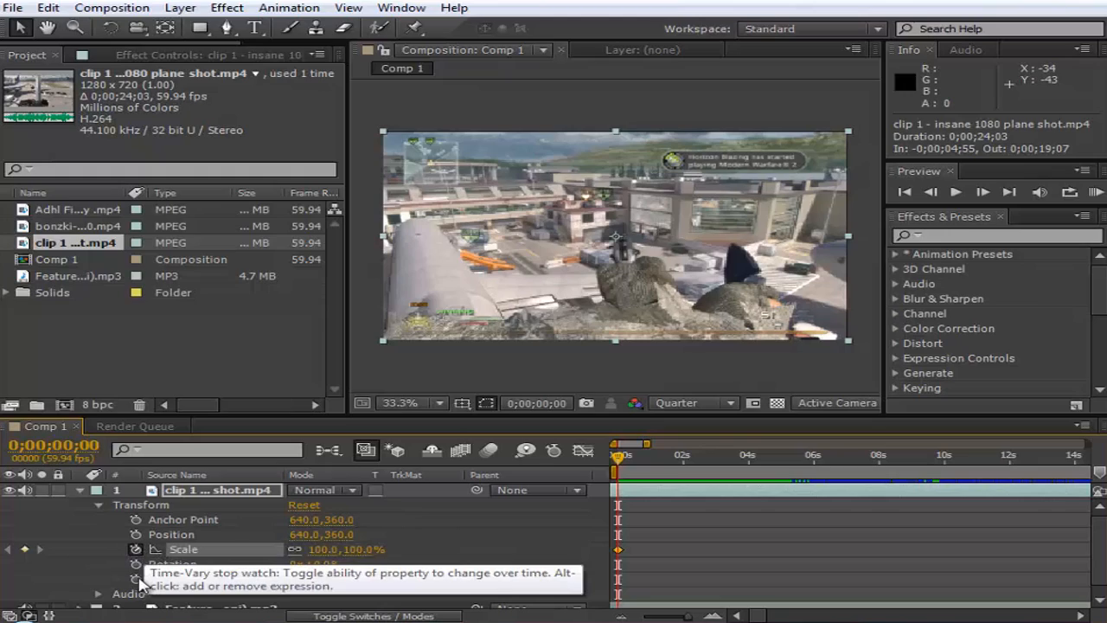
pyautogui.click(136, 578)
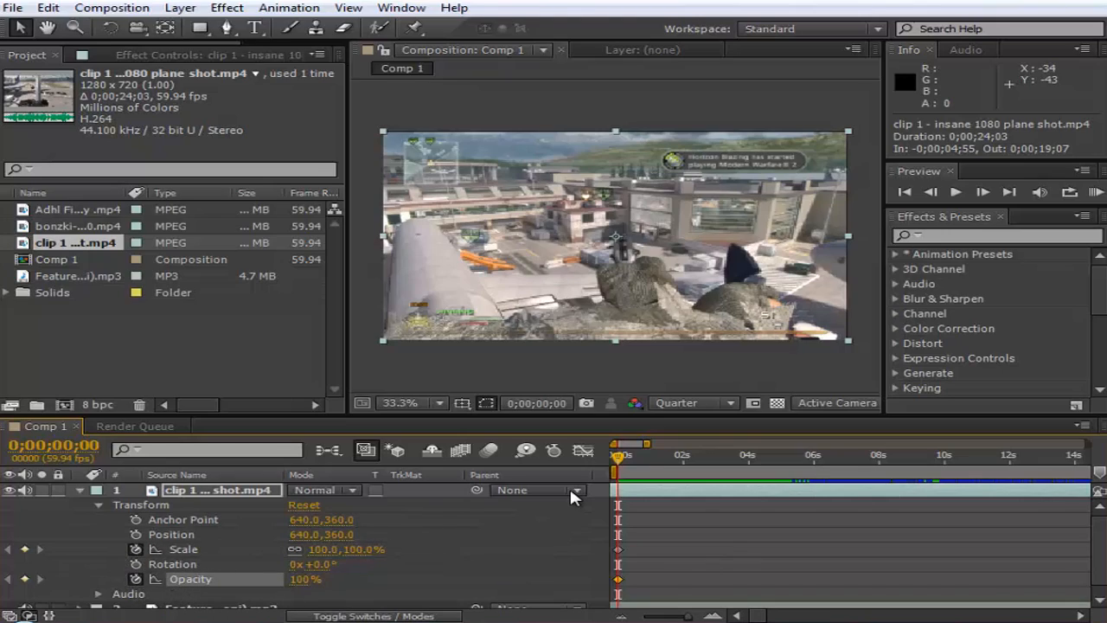
pyautogui.moveTo(304, 579); pyautogui.dragTo(147, 585)
pyautogui.click(464, 581)
pyautogui.click(320, 550)
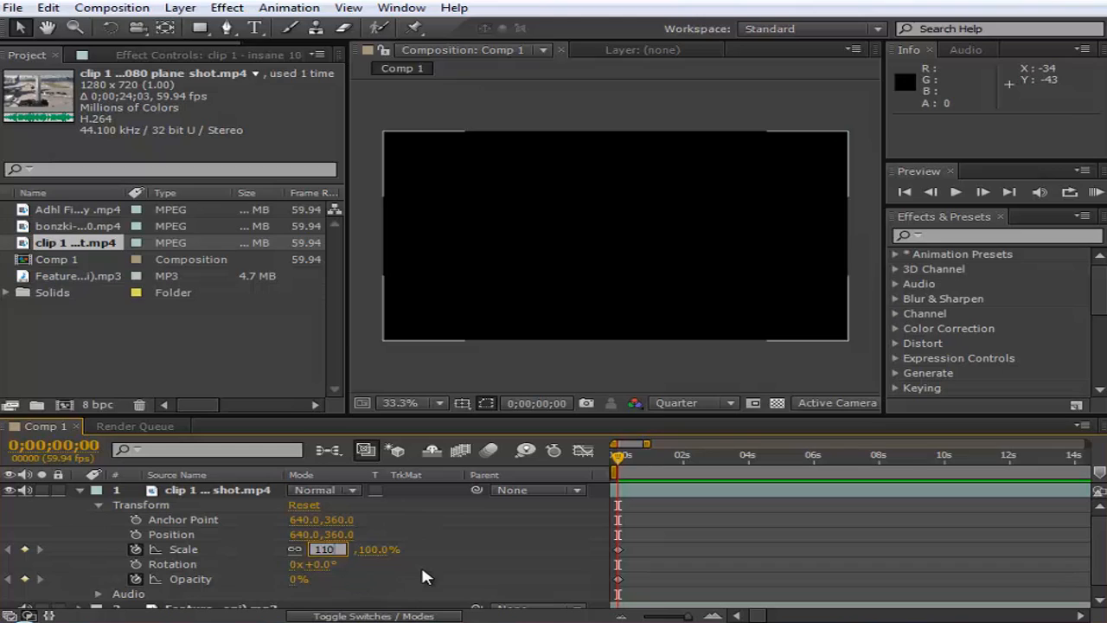
pyautogui.press('Return')
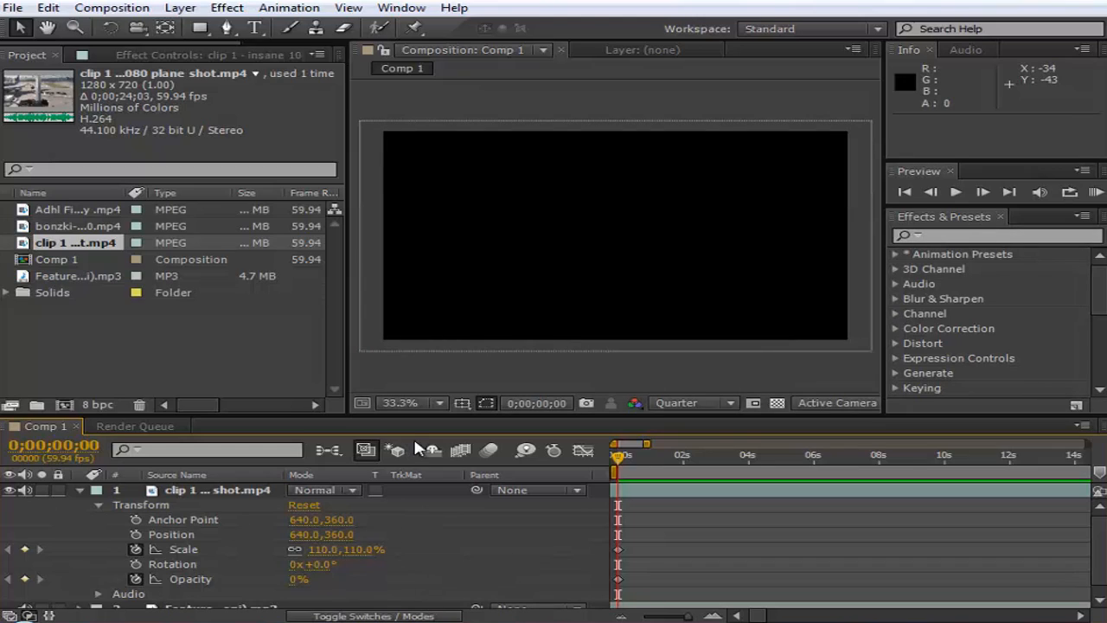
# - Apply a Gaussian Blur to the clip layer and keyframe its Blurriness at 10 at 0;00;00;00
pyautogui.click(227, 8)
pyautogui.click(192, 490)
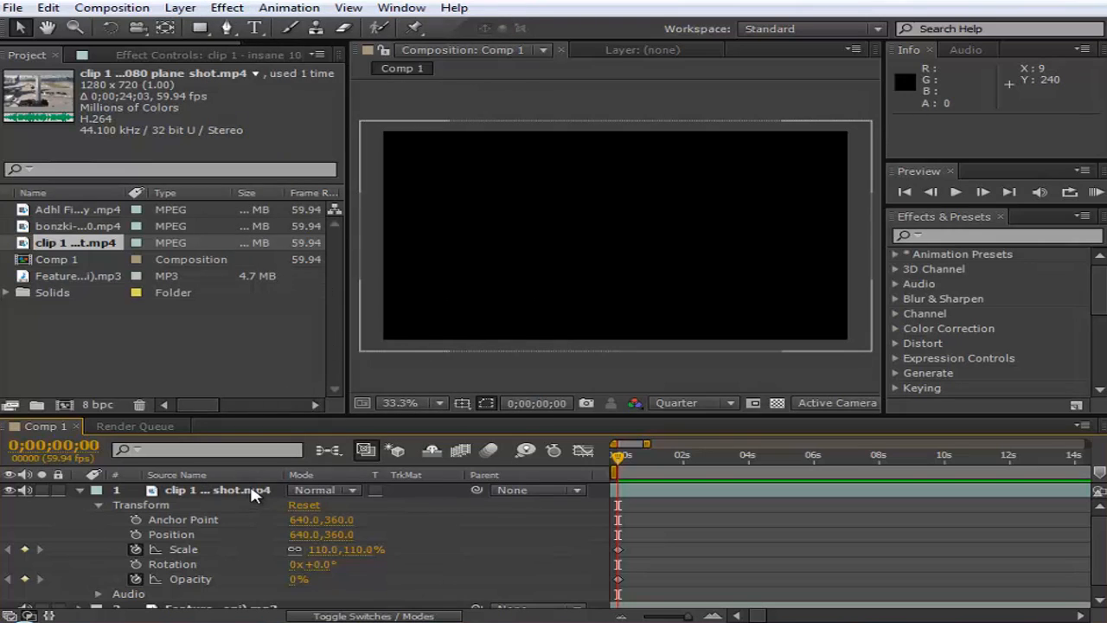
pyautogui.click(252, 491)
pyautogui.click(227, 7)
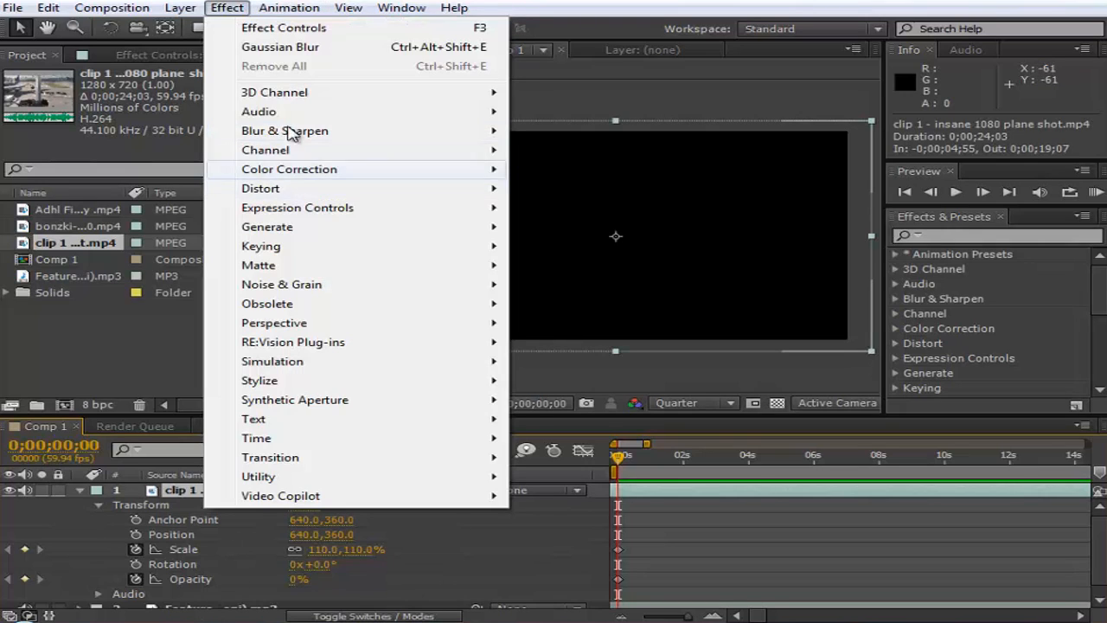
pyautogui.moveTo(286, 131)
pyautogui.click(572, 342)
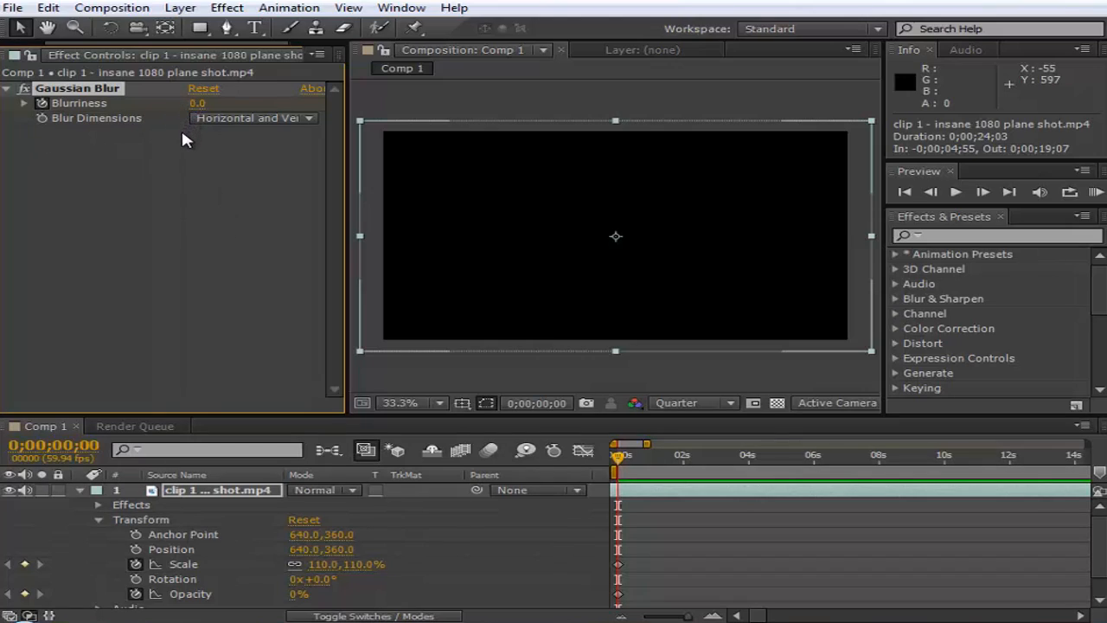
pyautogui.click(195, 104)
pyautogui.press('Return')
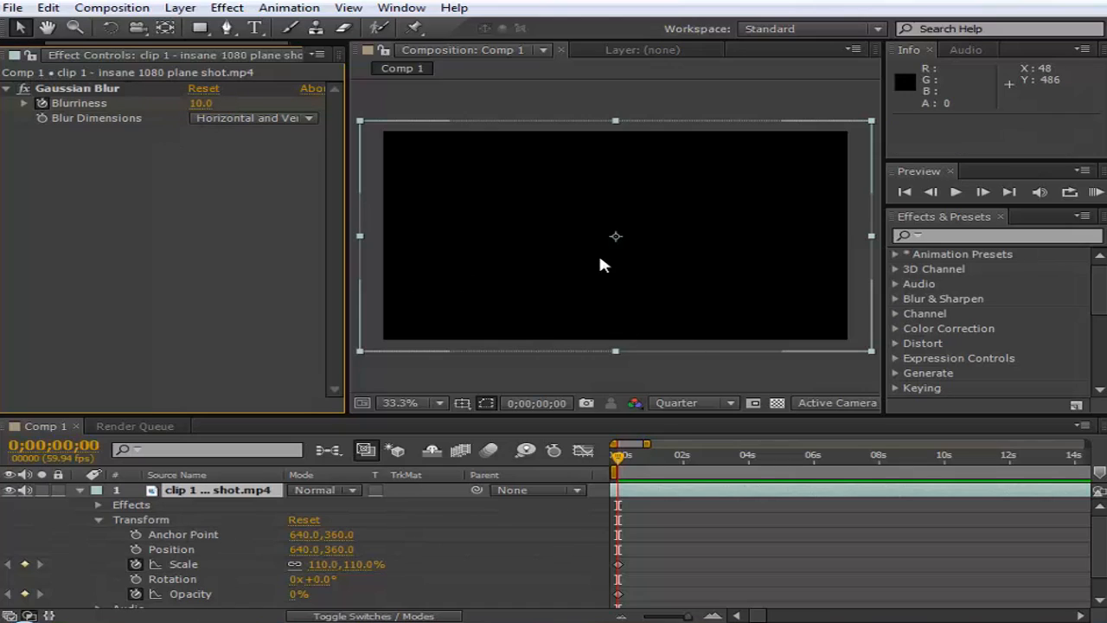
# - At 0;00;03;04, keyframe the clip's Blurriness to 0, Scale to 100% and Opacity to 100%
pyautogui.moveTo(644, 465); pyautogui.dragTo(717, 468)
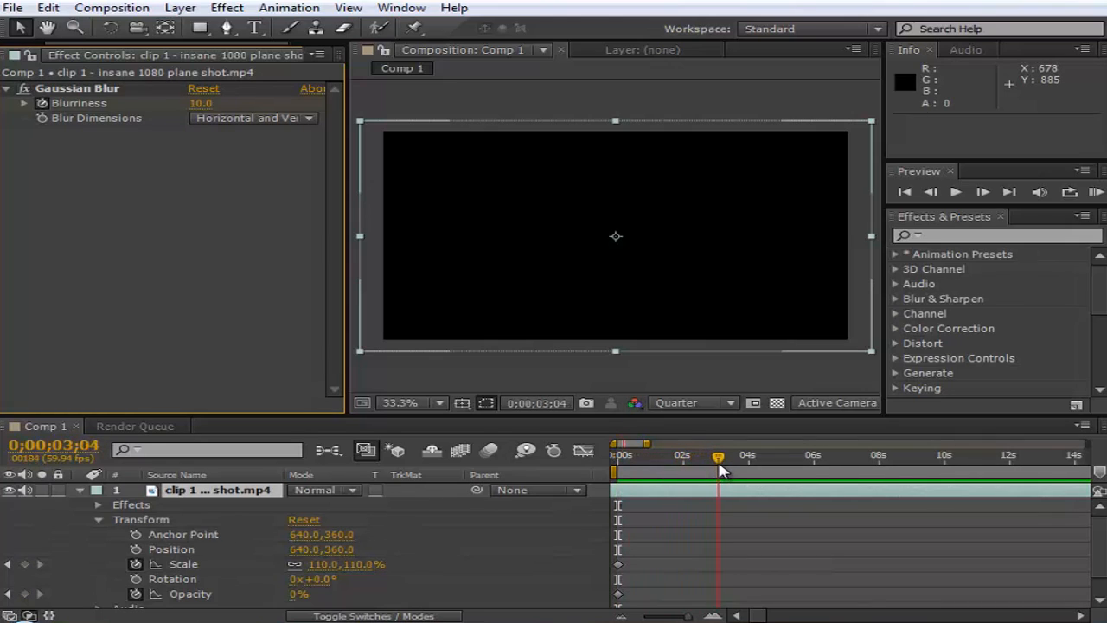
pyautogui.click(202, 104)
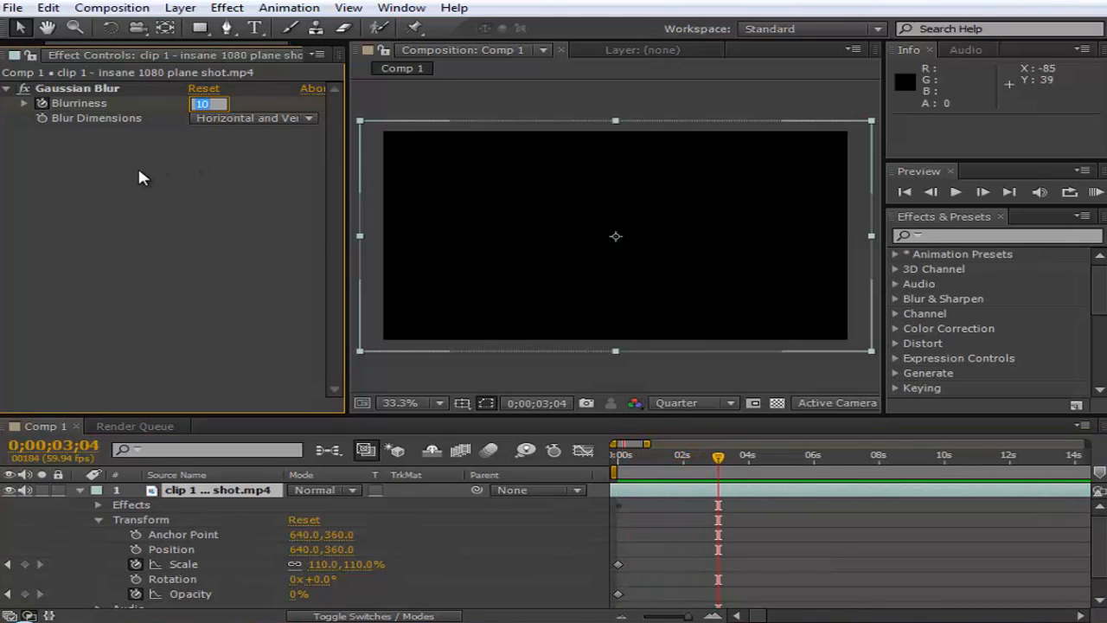
pyautogui.press('Return')
pyautogui.click(322, 564)
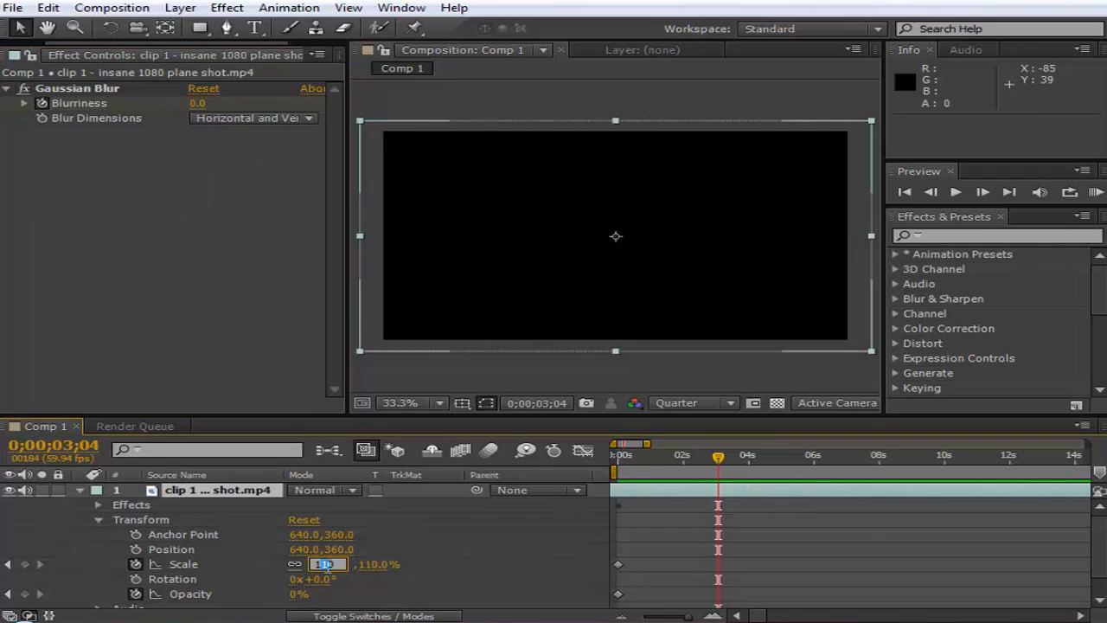
pyautogui.write('0')
pyautogui.click(380, 576)
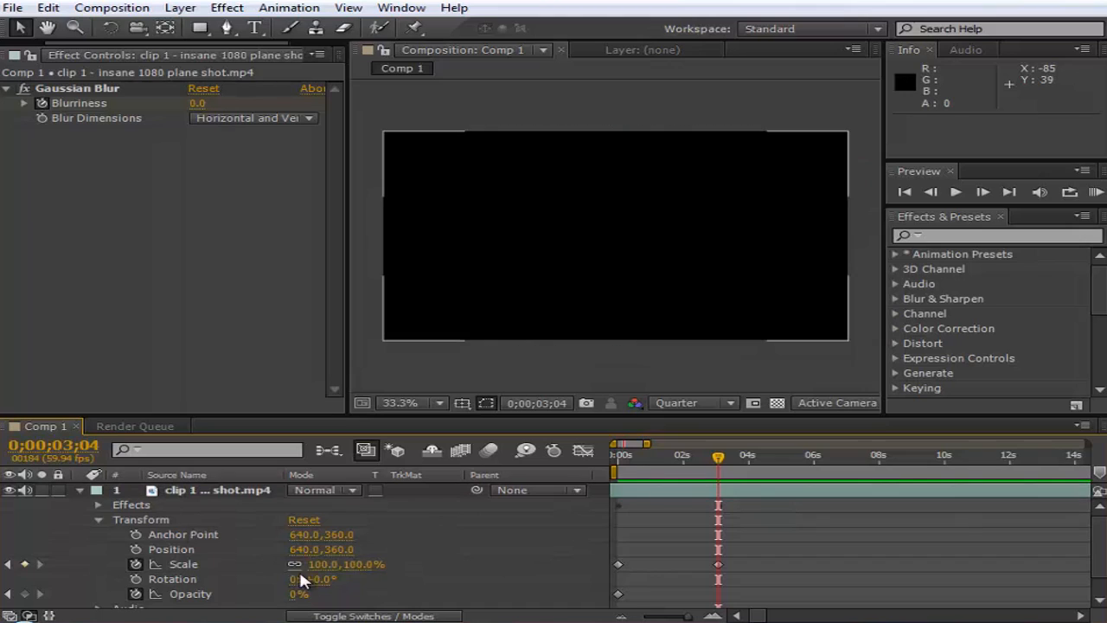
pyautogui.moveTo(297, 599); pyautogui.dragTo(431, 610)
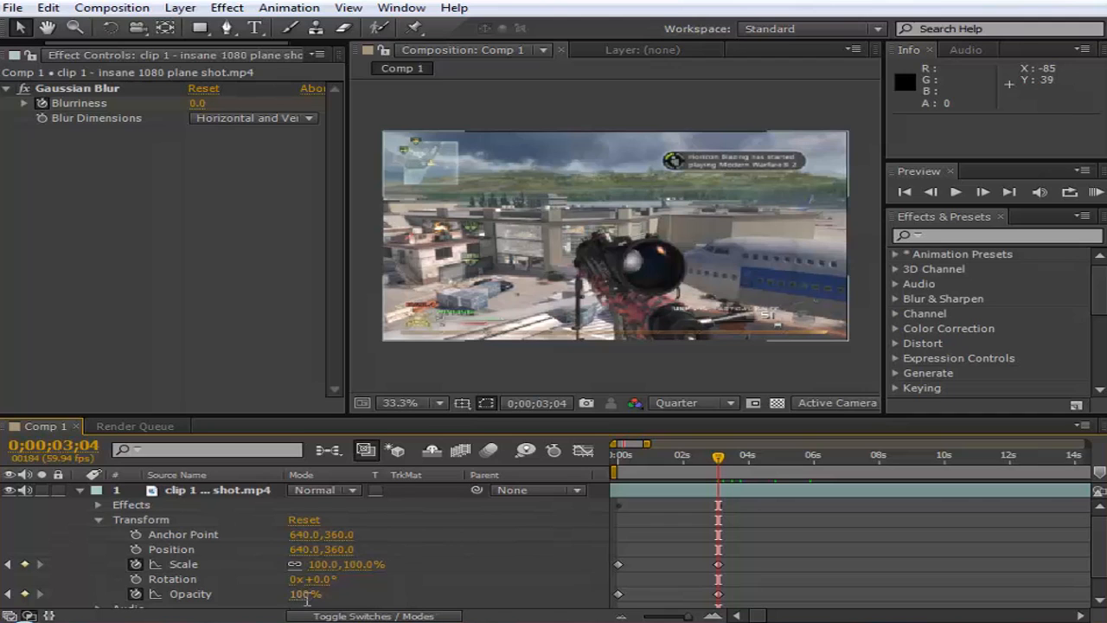
# - Scrub between 0;00;04;51 and 0;00;01;58 to check the clip's animated intro
pyautogui.moveTo(718, 457); pyautogui.dragTo(778, 608)
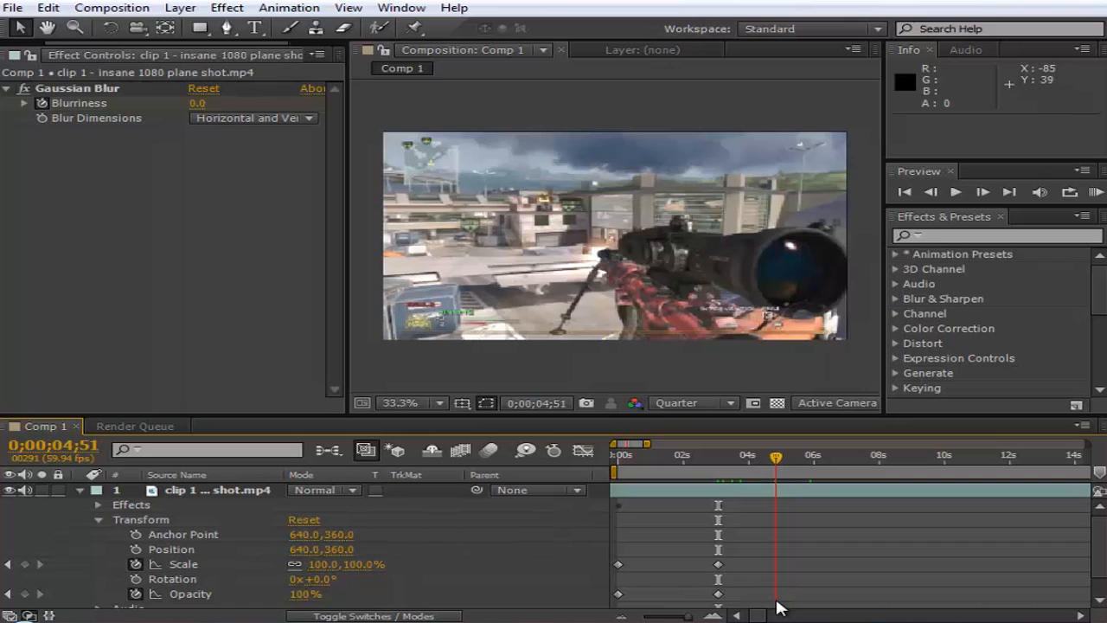
pyautogui.click(778, 495)
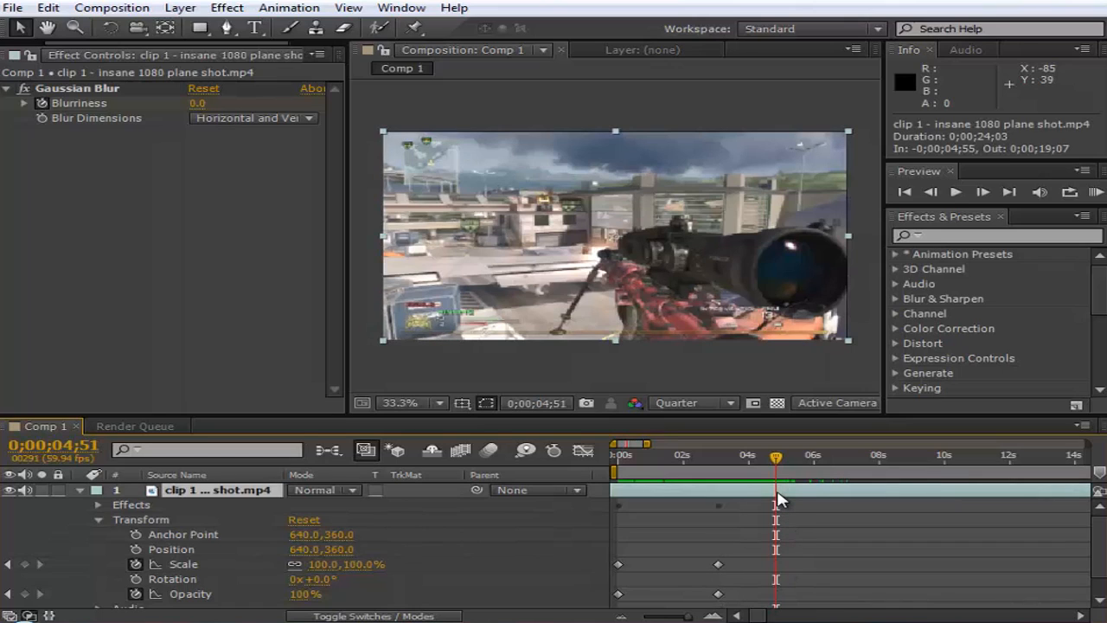
pyautogui.moveTo(692, 456)
pyautogui.mouseDown()
pyautogui.moveTo(618, 459)
pyautogui.moveTo(683, 471)
pyautogui.mouseUp()
# - Reveal the clip's Gaussian Blur properties and select all Blurriness, Scale and Opacity keyframes together
pyautogui.click(98, 505)
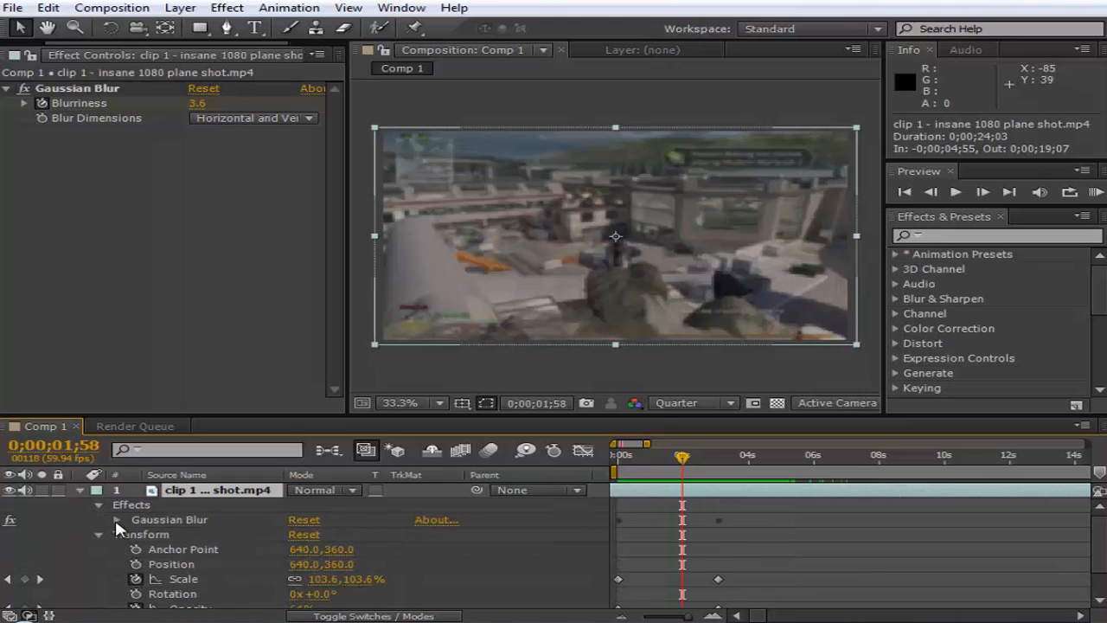
pyautogui.click(116, 520)
pyautogui.scroll(-2, 547, 523)
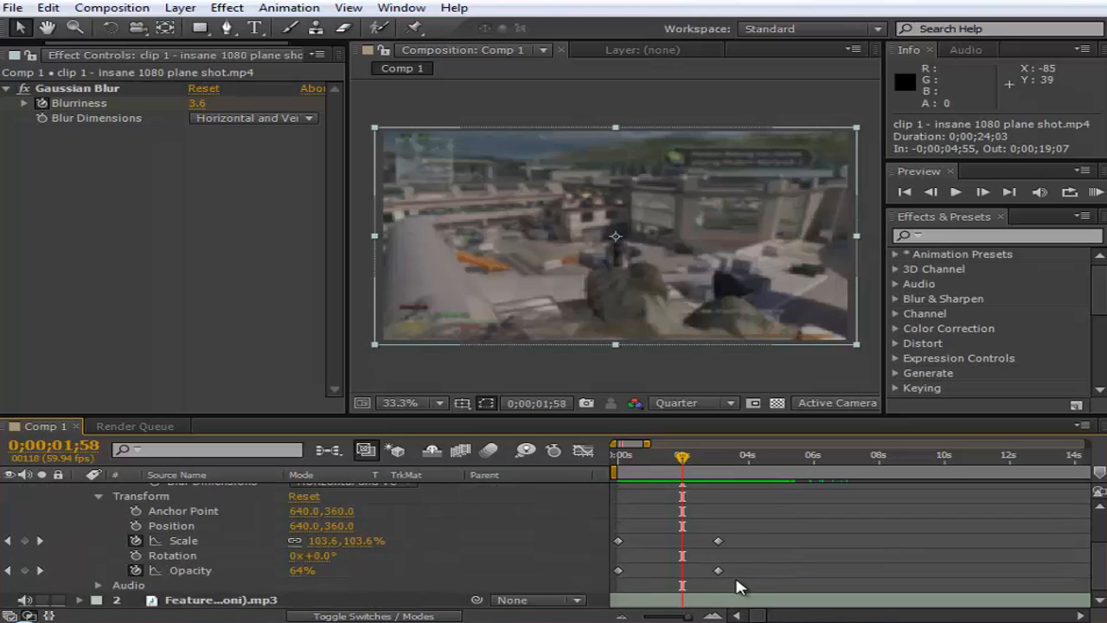
pyautogui.moveTo(749, 548); pyautogui.dragTo(605, 530)
pyautogui.scroll(-2, 727, 560)
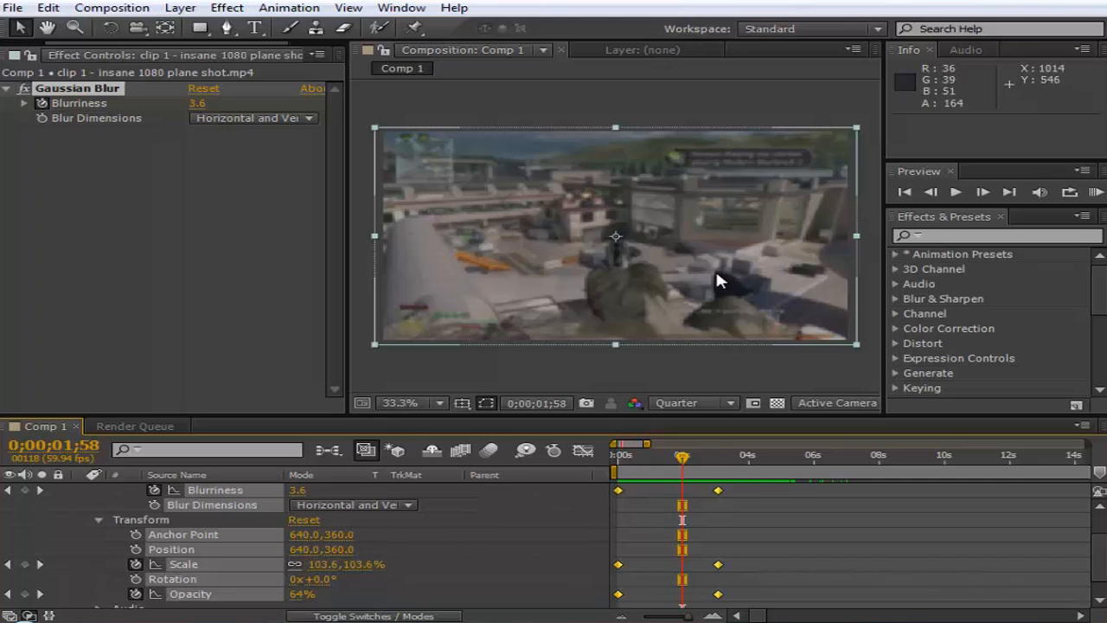
pyautogui.scroll(2, 653, 520)
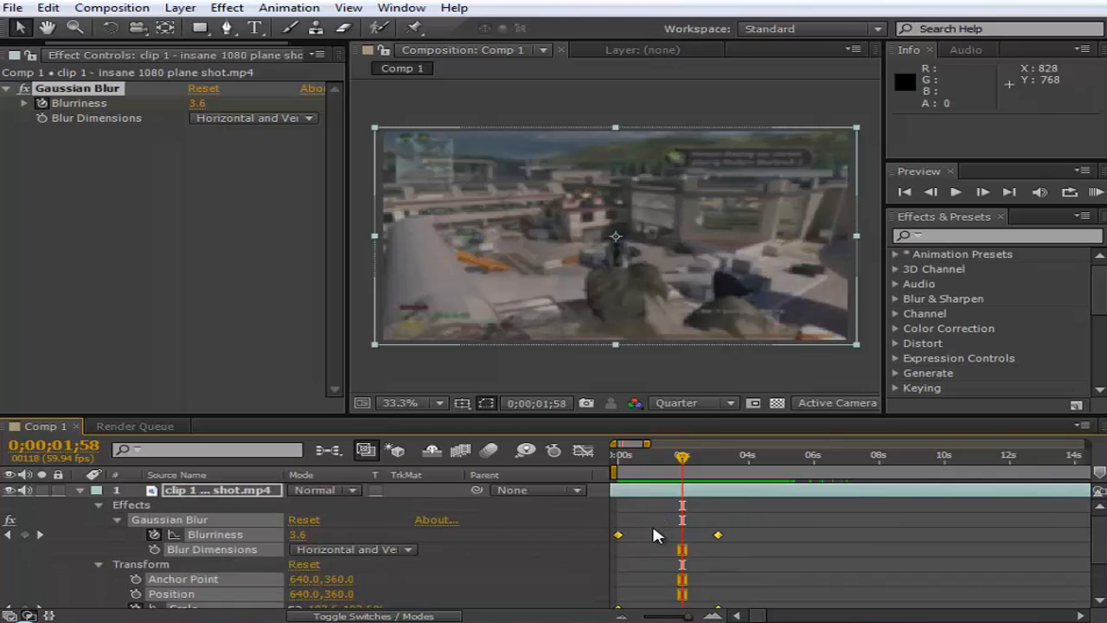
# - Scrub the clip's intro from 0;00;00;18 to 0;00;02;10 to review the blurred fade-in
pyautogui.moveTo(623, 459)
pyautogui.mouseDown()
pyautogui.moveTo(707, 469)
pyautogui.moveTo(627, 473)
pyautogui.mouseUp()
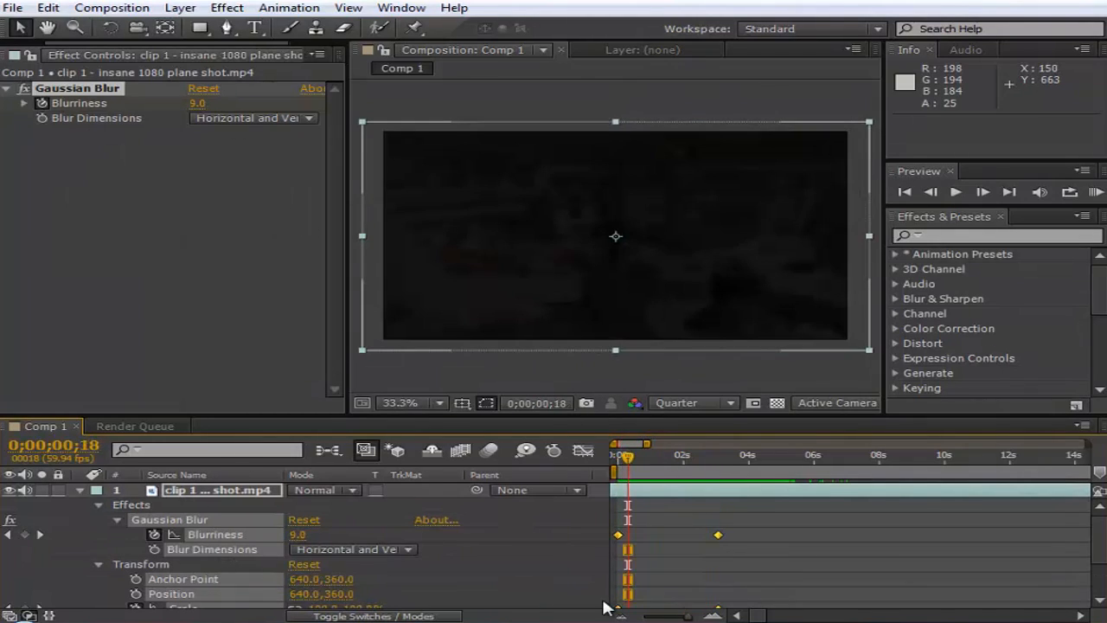
pyautogui.moveTo(639, 445); pyautogui.dragTo(689, 473)
pyautogui.click(650, 456)
pyautogui.click(290, 8)
pyautogui.click(736, 529)
pyautogui.scroll(-2, 737, 529)
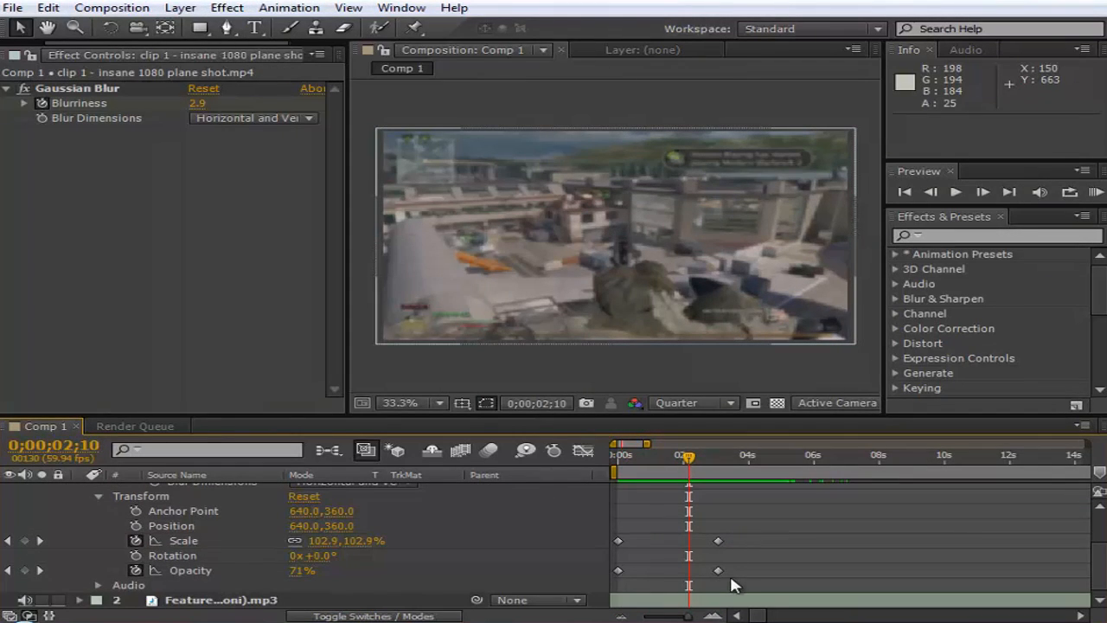
pyautogui.moveTo(736, 579); pyautogui.dragTo(608, 500)
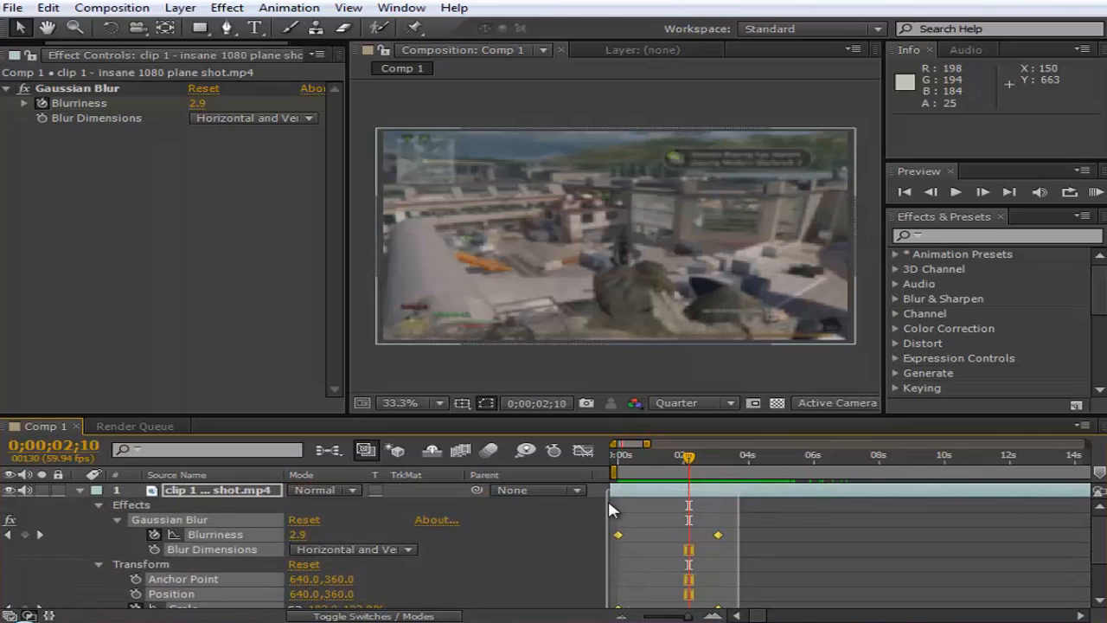
pyautogui.click(243, 10)
pyautogui.click(244, 11)
pyautogui.click(514, 547)
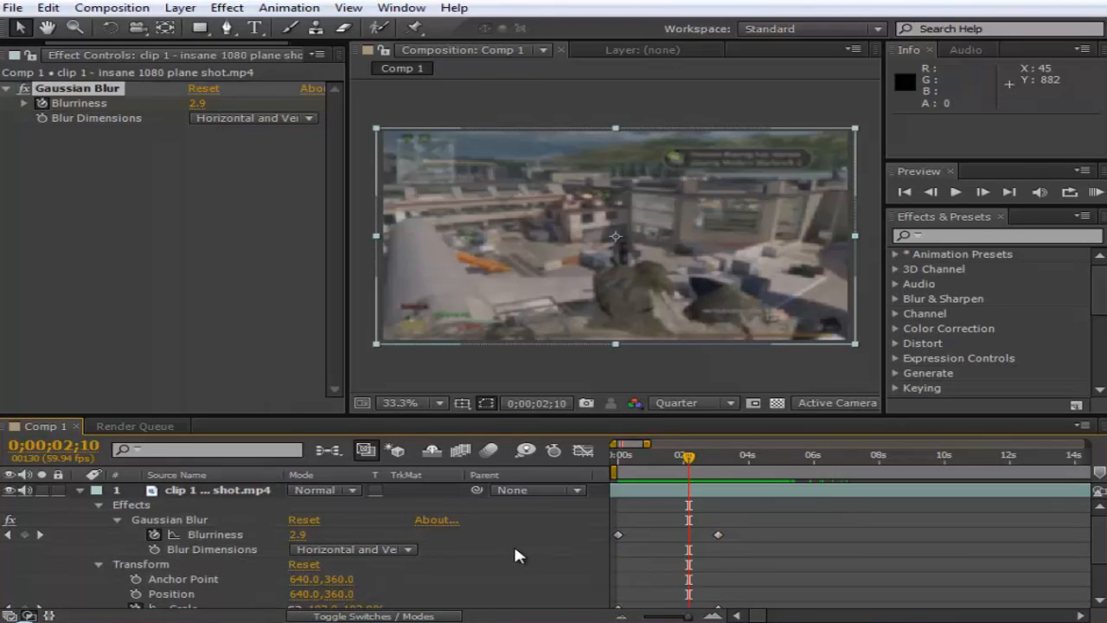
# - Select both keyframes of Blurriness, Scale and Opacity individually, excluding all other properties
pyautogui.click(618, 534)
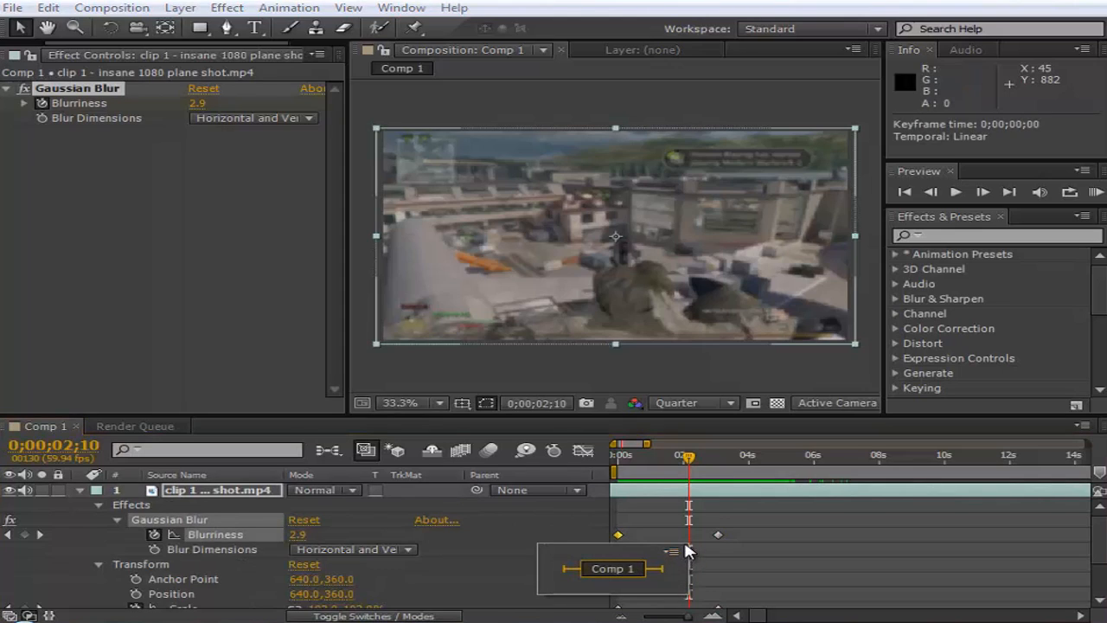
pyautogui.click(658, 536)
pyautogui.click(618, 535)
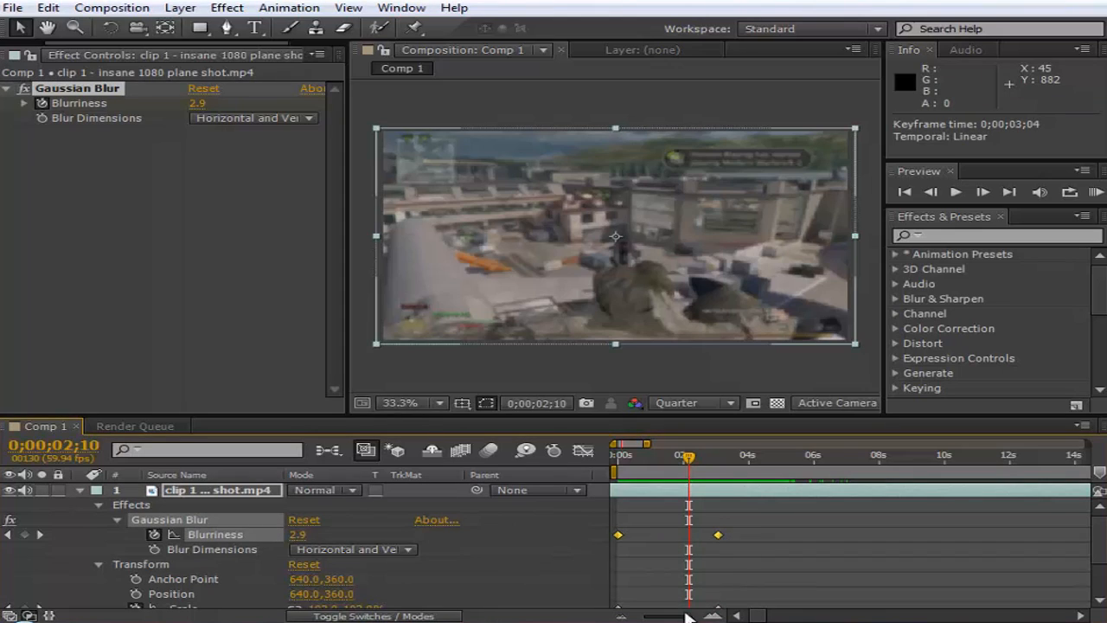
pyautogui.scroll(-3, 616, 546)
pyautogui.click(618, 541)
pyautogui.keyDown('shift'); pyautogui.click(718, 540); pyautogui.keyUp('shift')
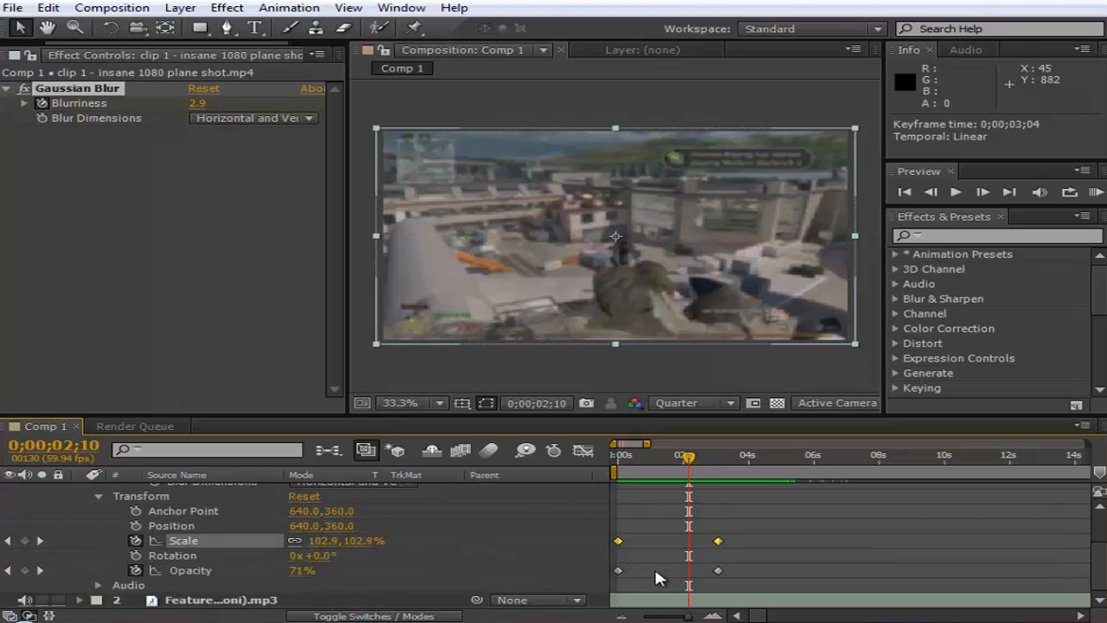
pyautogui.keyDown('shift'); pyautogui.click(618, 571); pyautogui.keyUp('shift')
pyautogui.keyDown('shift'); pyautogui.click(718, 571); pyautogui.keyUp('shift')
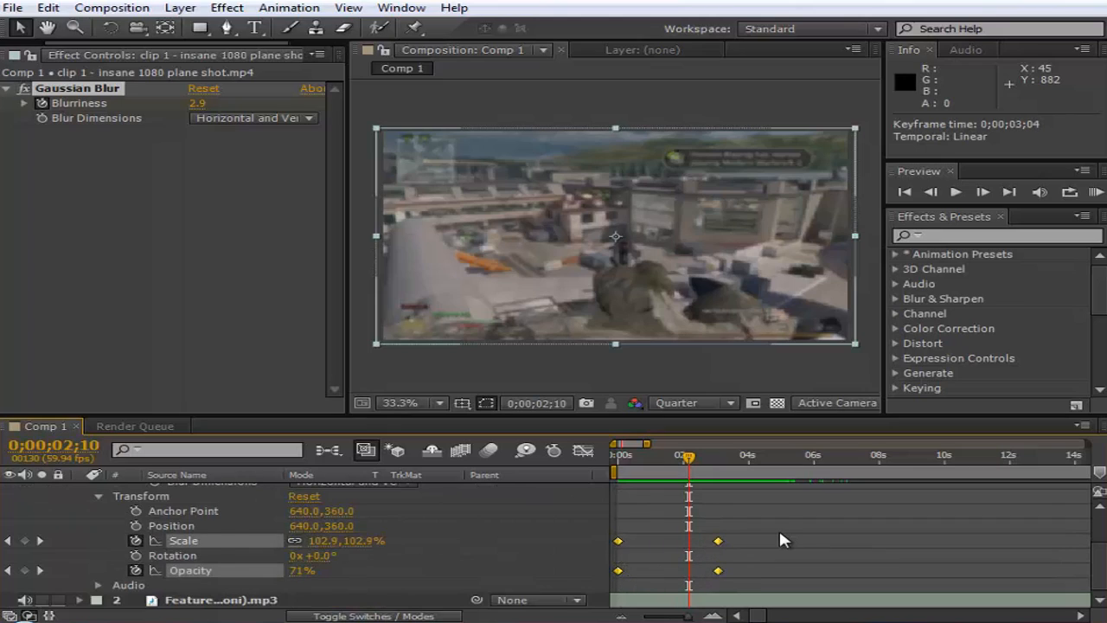
# - Start saving the selected keyframes as an animation preset and look through the existing files in the User Presets folder
pyautogui.scroll(3, 778, 528)
pyautogui.click(298, 8)
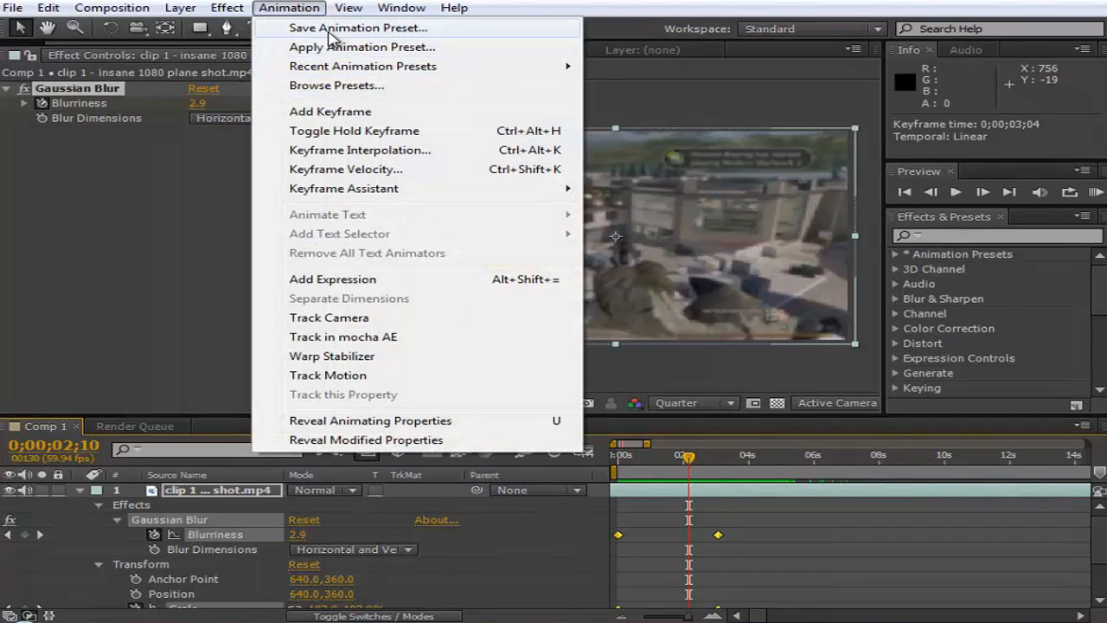
pyautogui.click(329, 31)
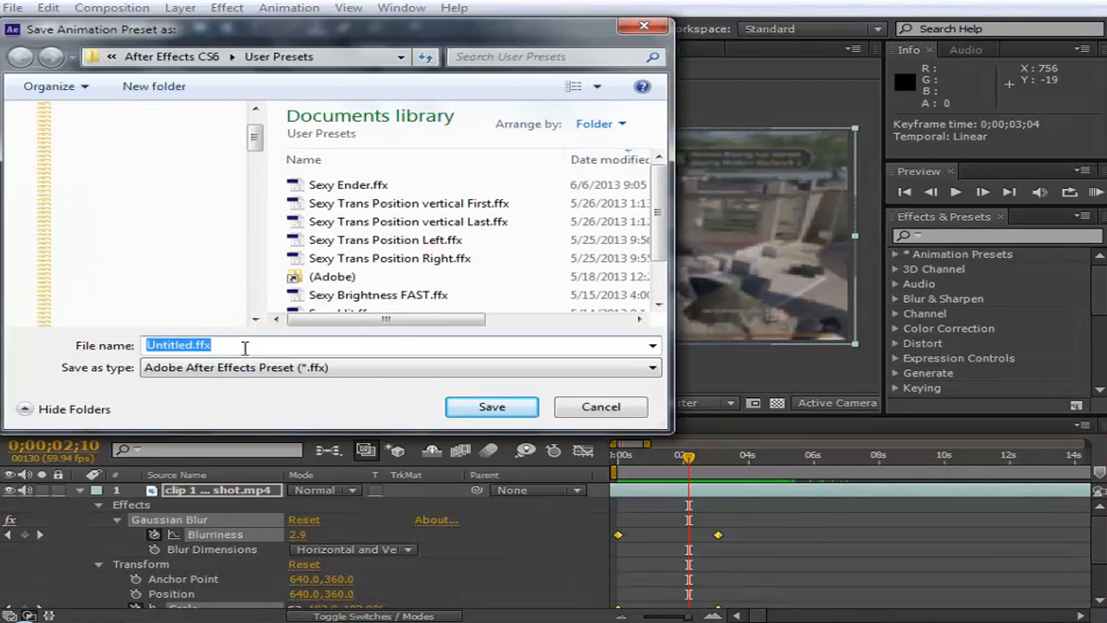
pyautogui.click(597, 241)
pyautogui.scroll(-1, 415, 260)
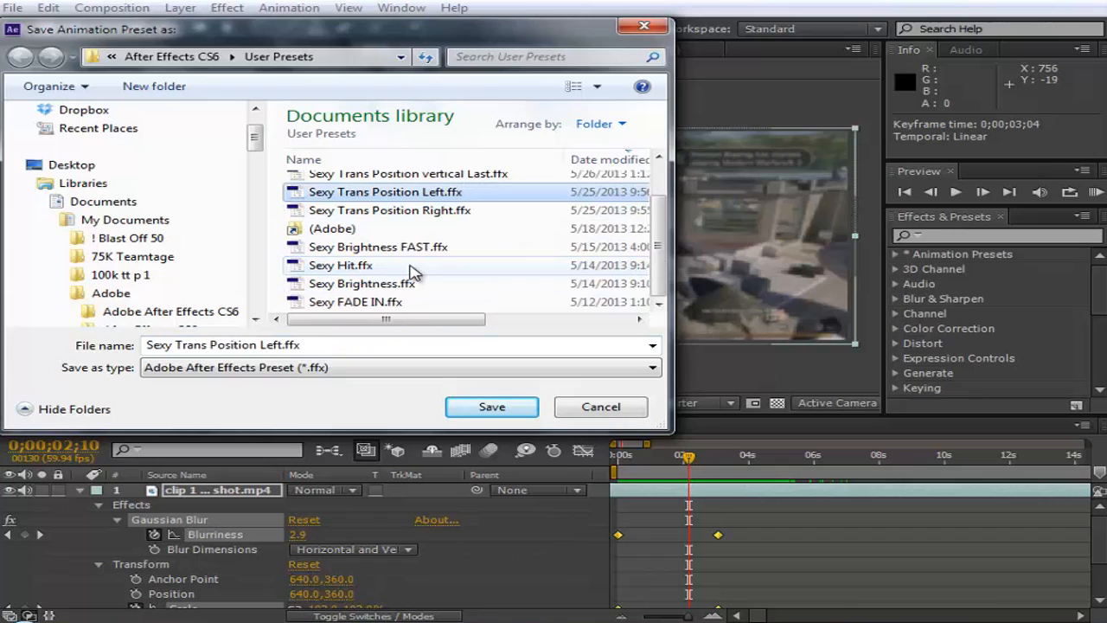
pyautogui.scroll(1, 413, 272)
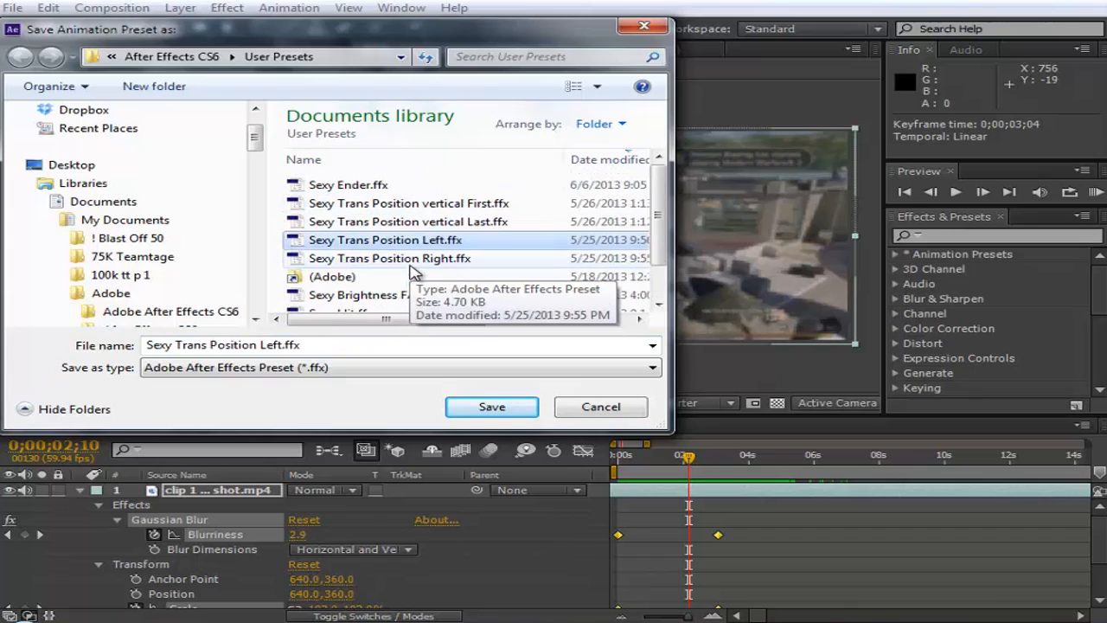
# - Name the animation preset "Fade in" and save it in the User Presets folder
pyautogui.click(321, 347)
pyautogui.write('Sexy')
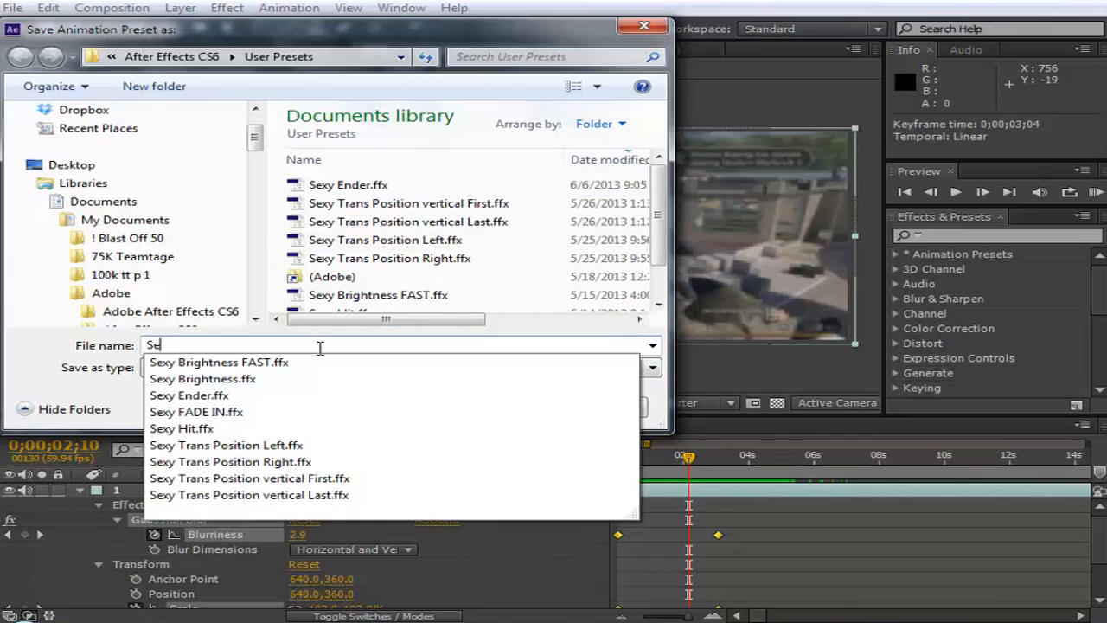
pyautogui.press('BackSpace')
pyautogui.press('BackSpace')
pyautogui.press('BackSpace')
pyautogui.press('BackSpace')
pyautogui.write('S')
pyautogui.press('BackSpace')
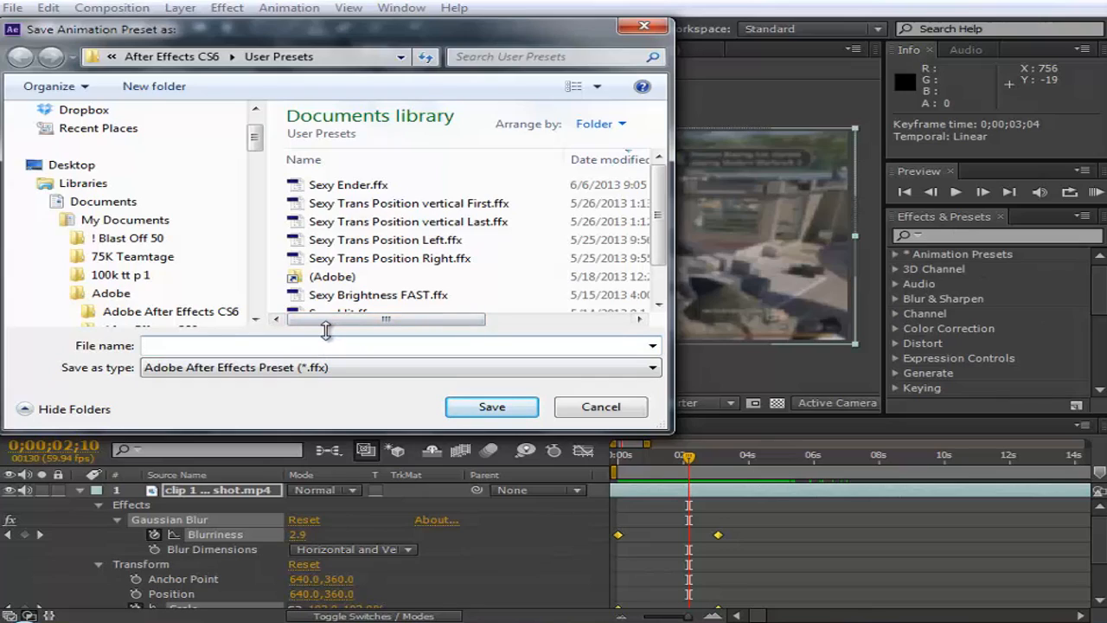
pyautogui.write('Fade in')
pyautogui.click(486, 407)
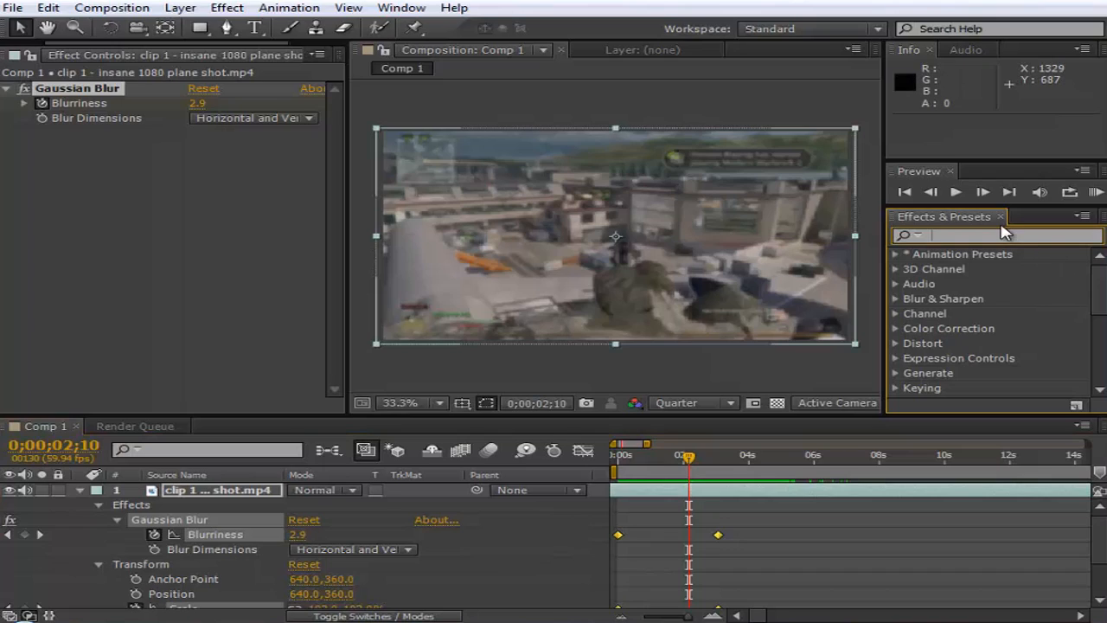
# - Search the effects and presets for "fade in" and look at the matching User Presets
pyautogui.write('fa')
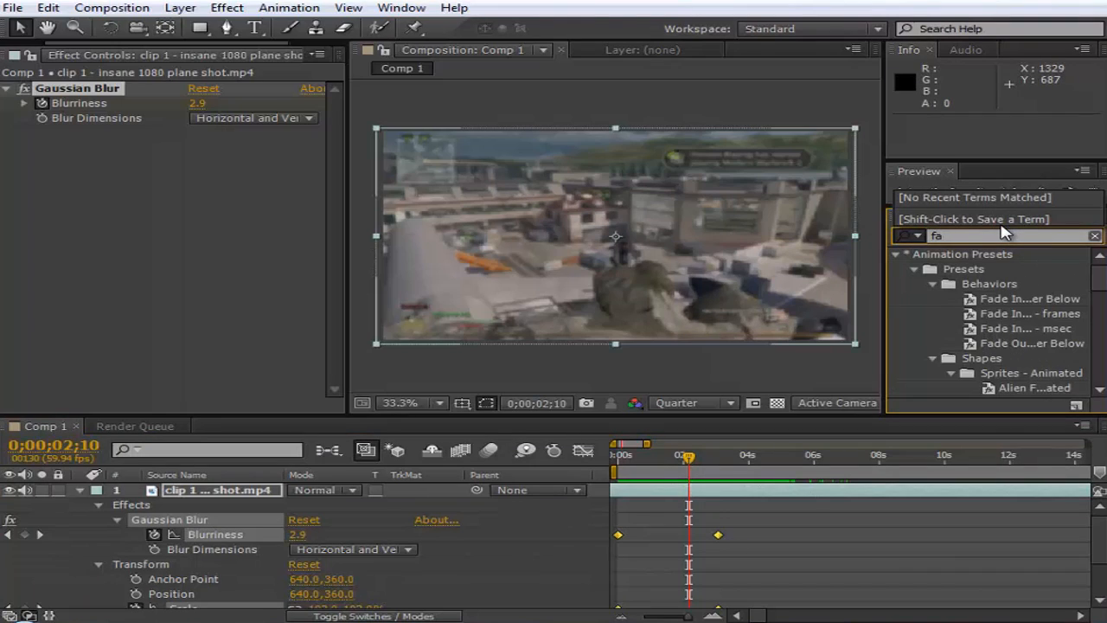
pyautogui.write('de')
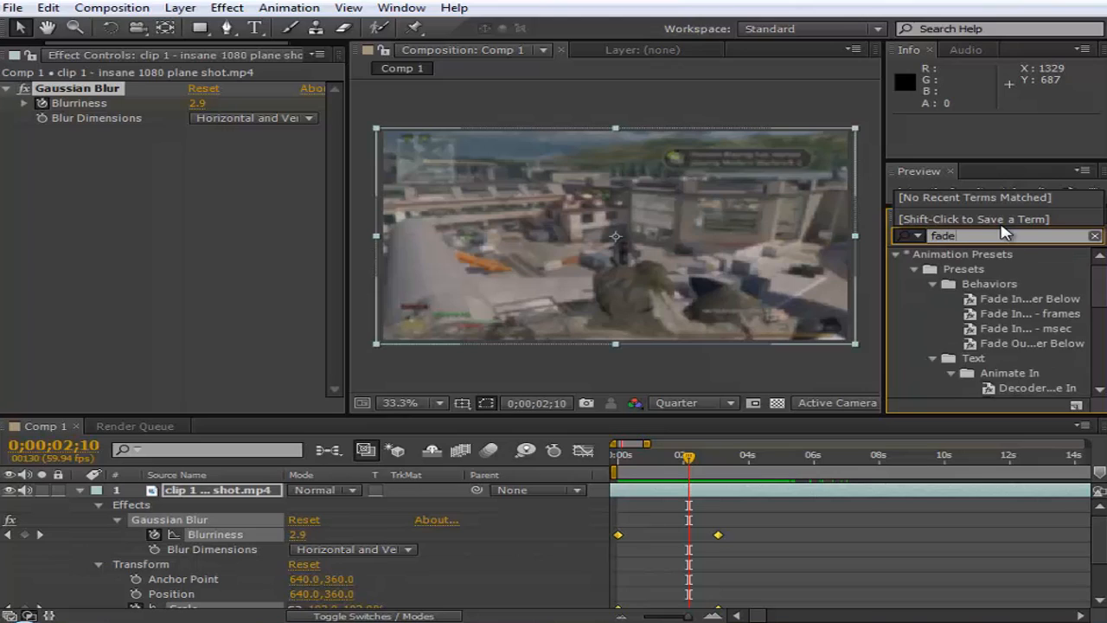
pyautogui.write(' in')
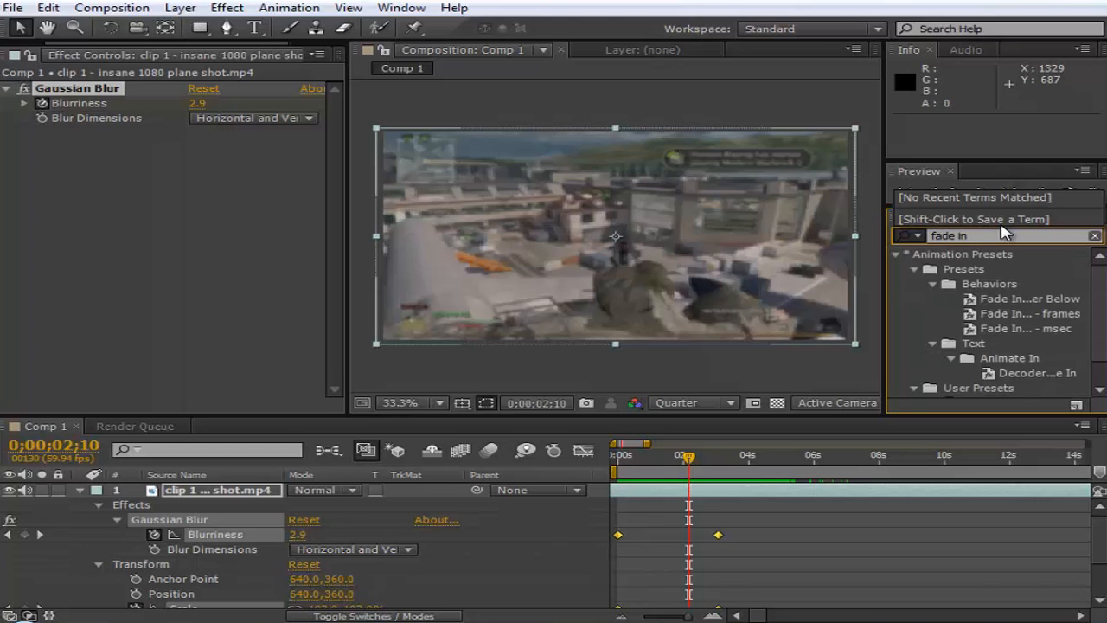
pyautogui.scroll(-1, 1079, 345)
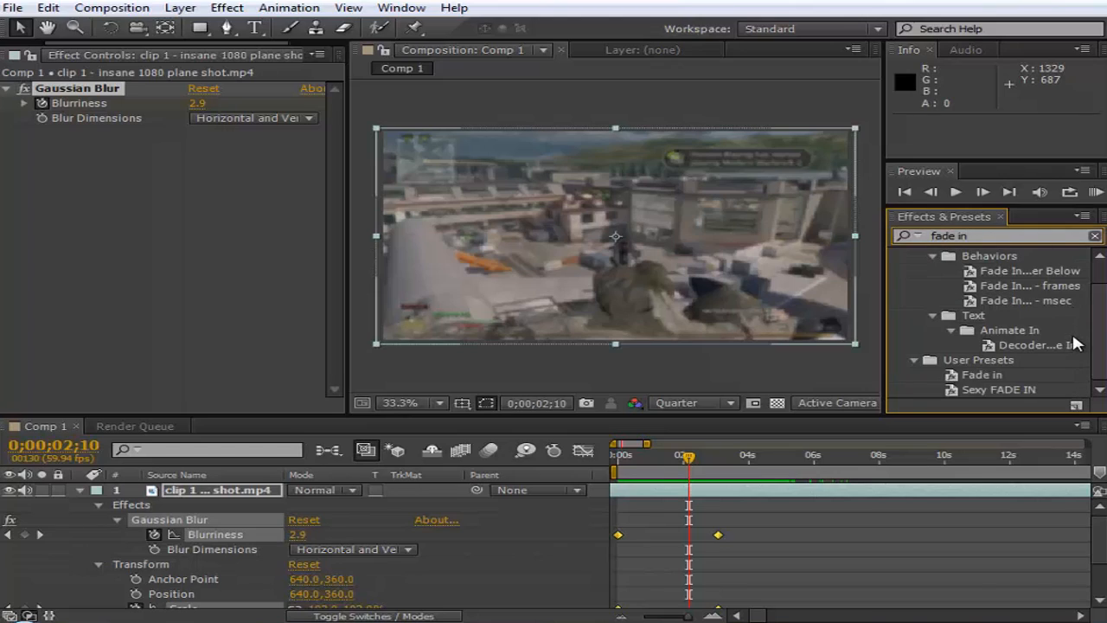
pyautogui.moveTo(981, 375); pyautogui.dragTo(983, 390)
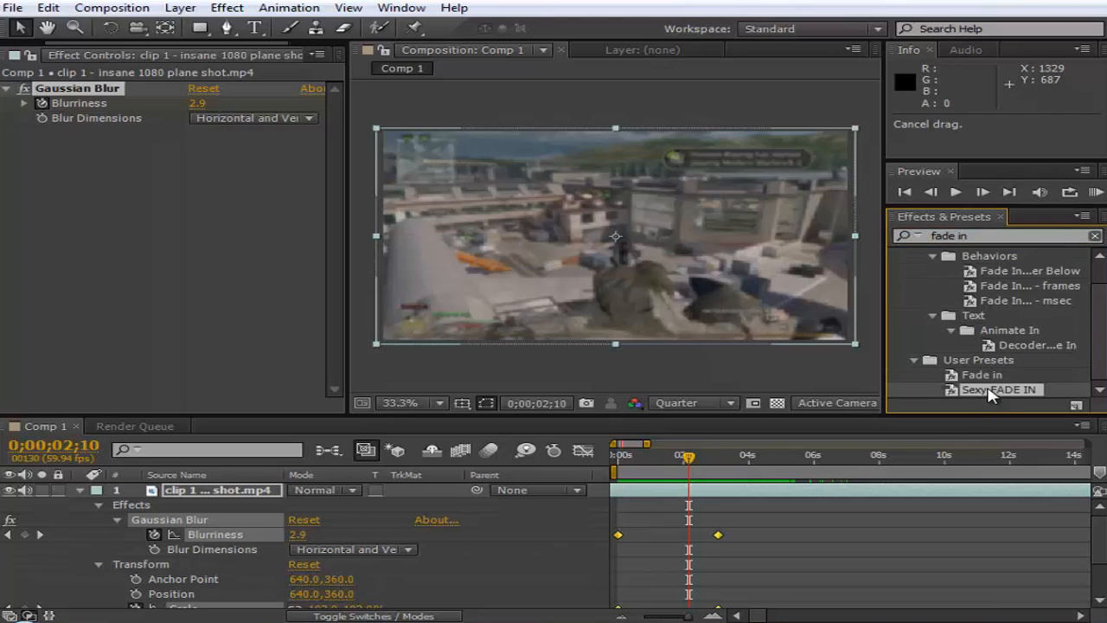
# - Search the effects and presets for "sexy" to view the older user presets
pyautogui.moveTo(1003, 235); pyautogui.dragTo(896, 240)
pyautogui.write('s')
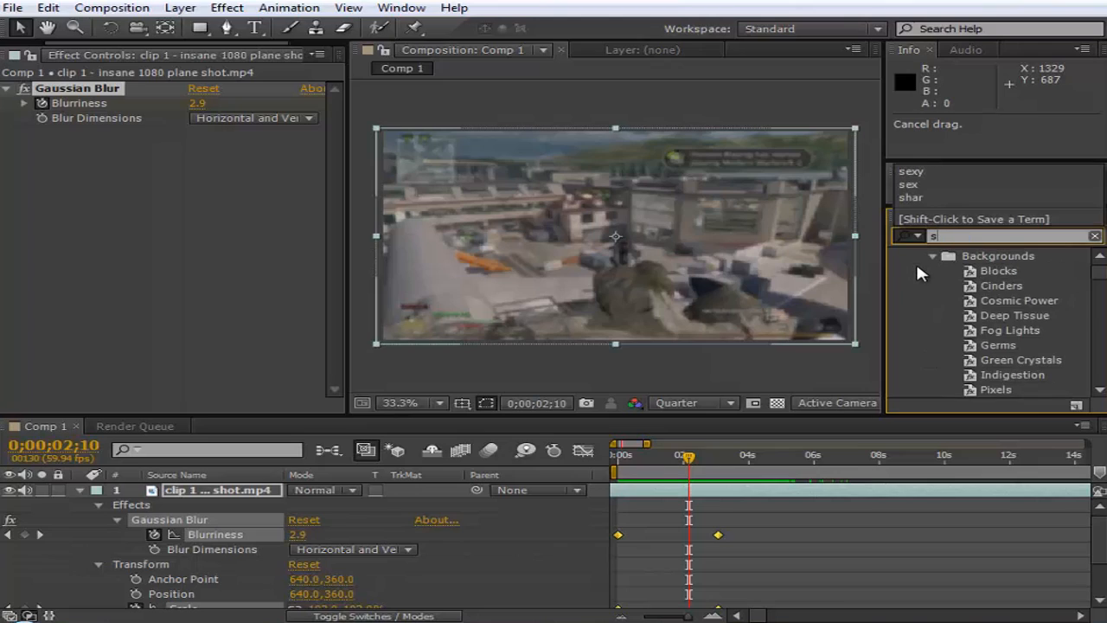
pyautogui.write('exy')
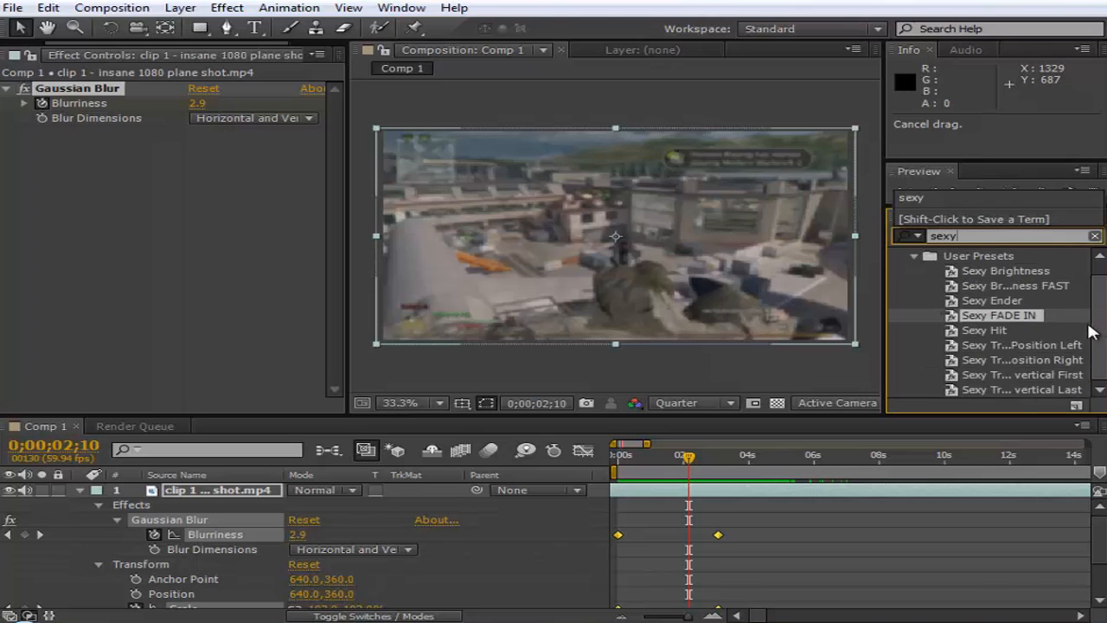
# - Search the effects and presets for "fade" and select the Fade in preset under User Presets
pyautogui.moveTo(994, 240); pyautogui.dragTo(880, 250)
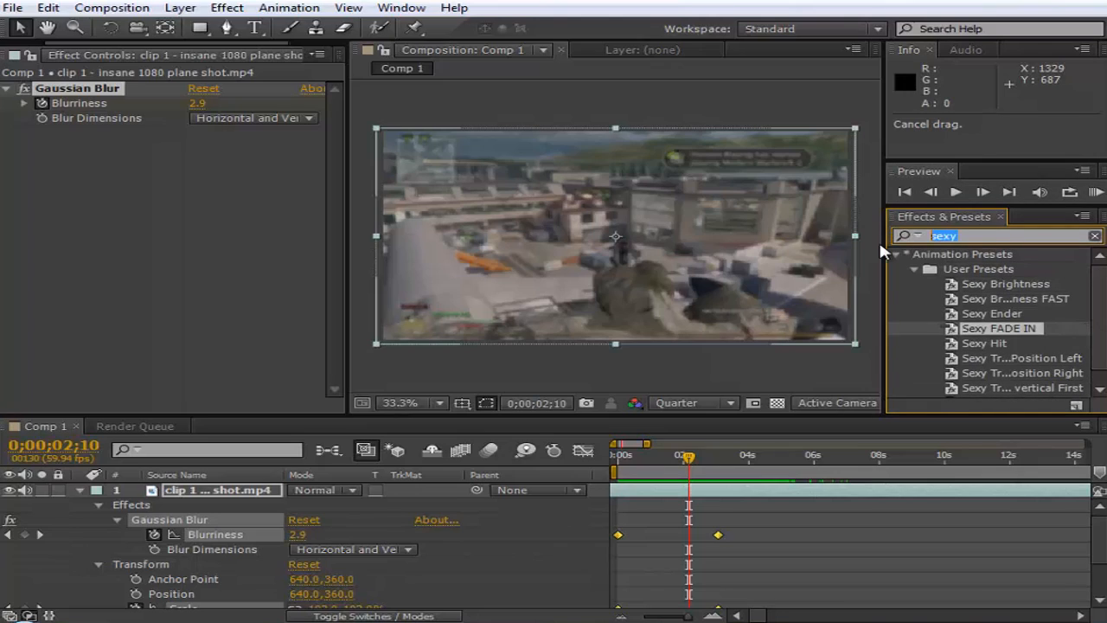
pyautogui.press('BackSpace')
pyautogui.write('fade')
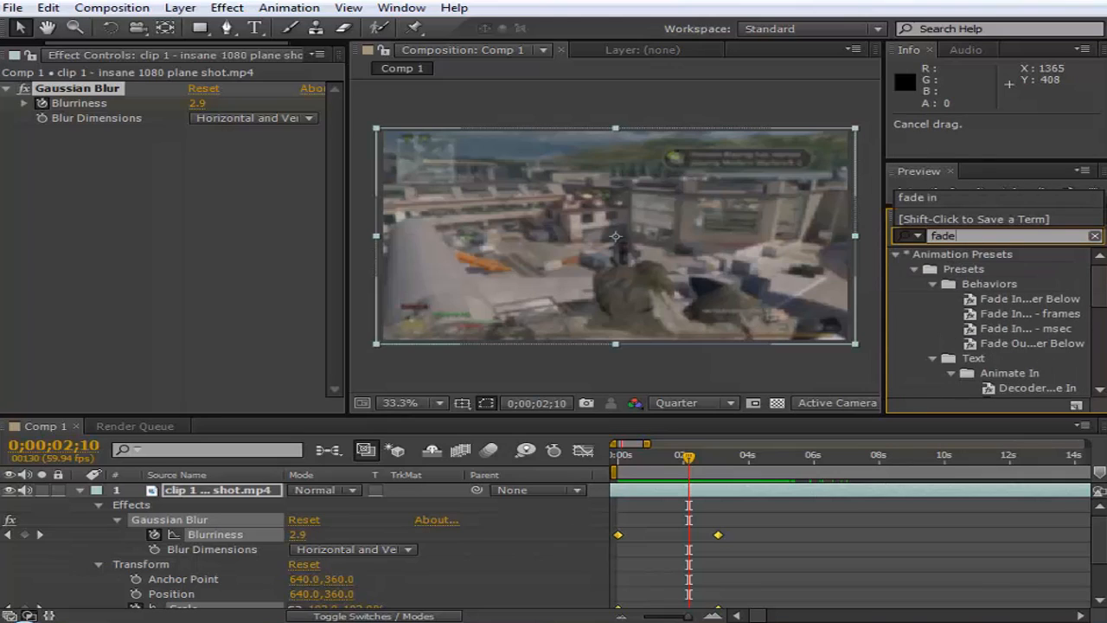
pyautogui.scroll(-5, 1094, 367)
pyautogui.scroll(-1, 1094, 368)
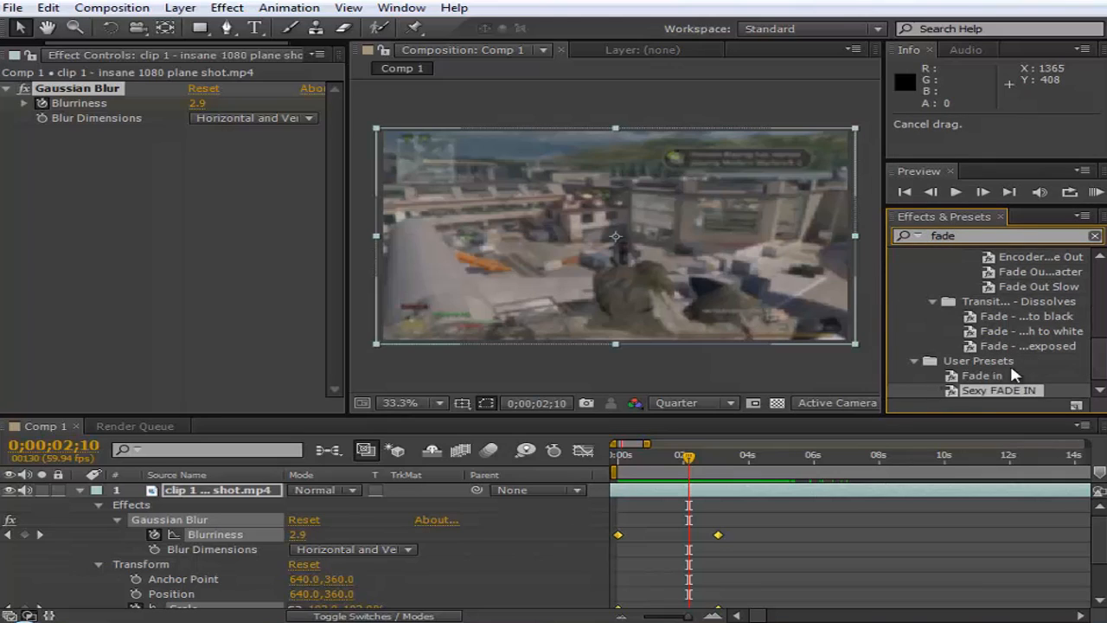
pyautogui.click(976, 379)
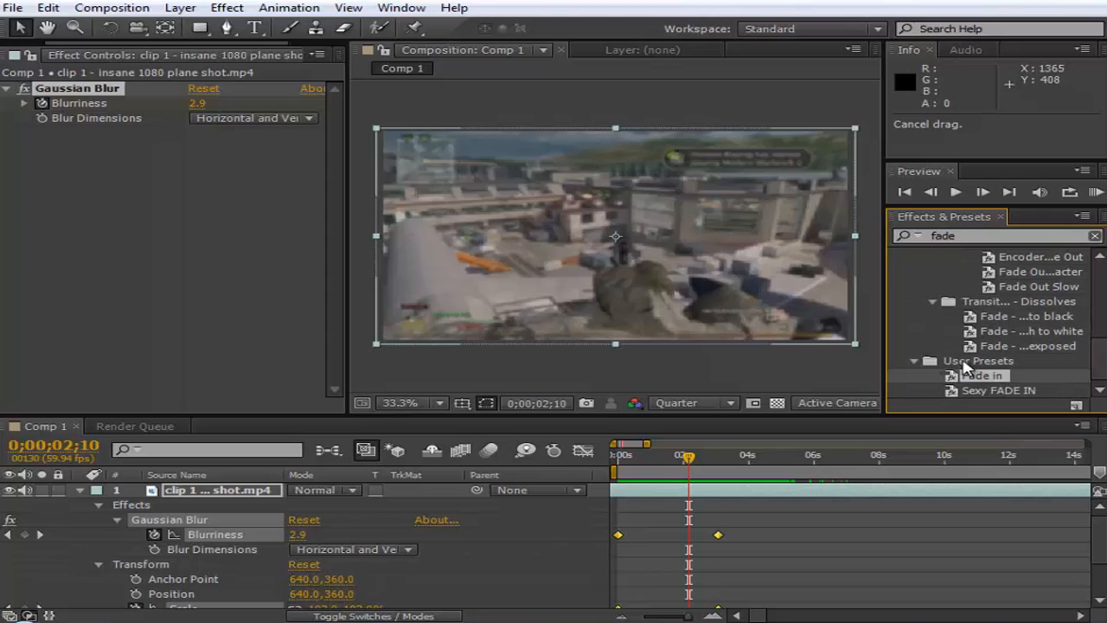
pyautogui.click(952, 362)
pyautogui.moveTo(951, 380); pyautogui.dragTo(993, 377)
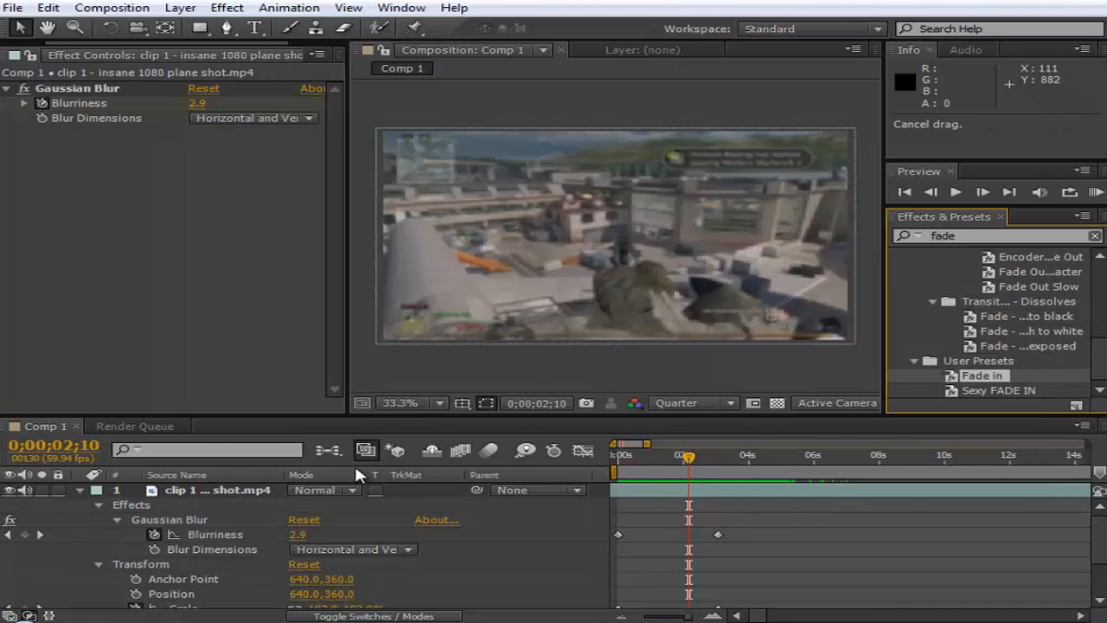
# - Delete the Gaussian Blur effect from the gameplay clip
pyautogui.click(212, 523)
pyautogui.click(141, 127)
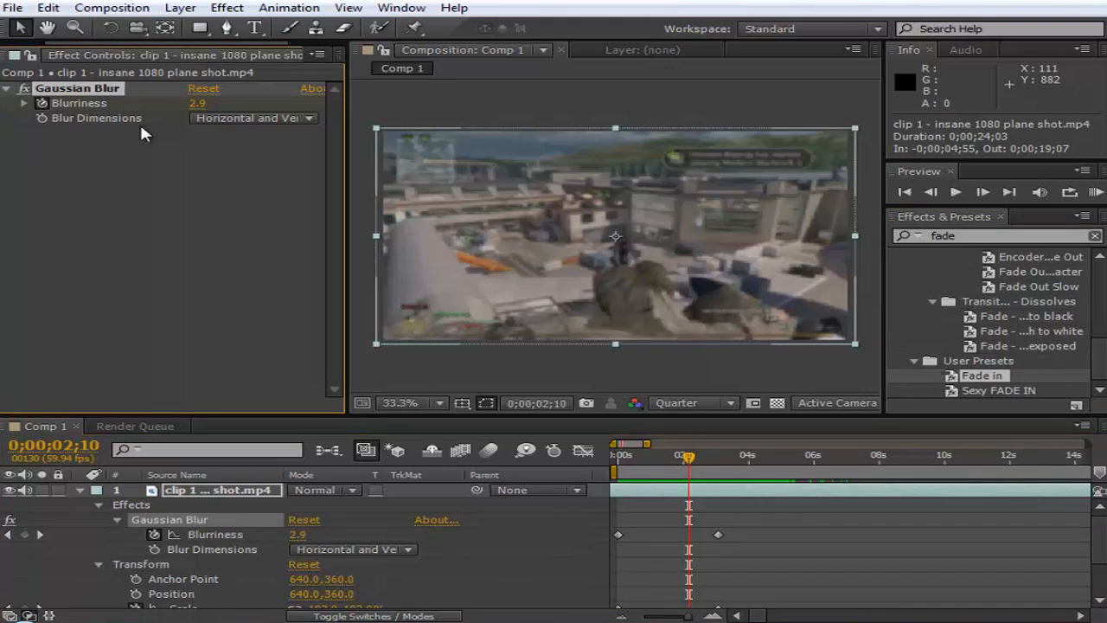
pyautogui.press('Delete')
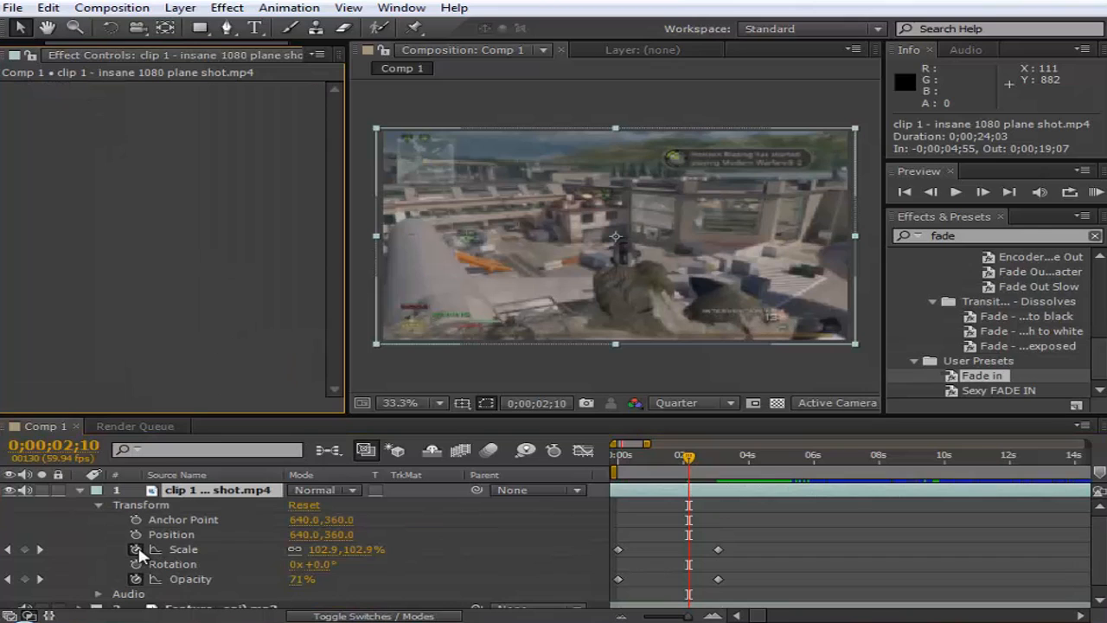
# - Remove the clip's Scale and Opacity keyframes at 0;00;03;04 so both properties keep a constant 100%
pyautogui.press('Home')
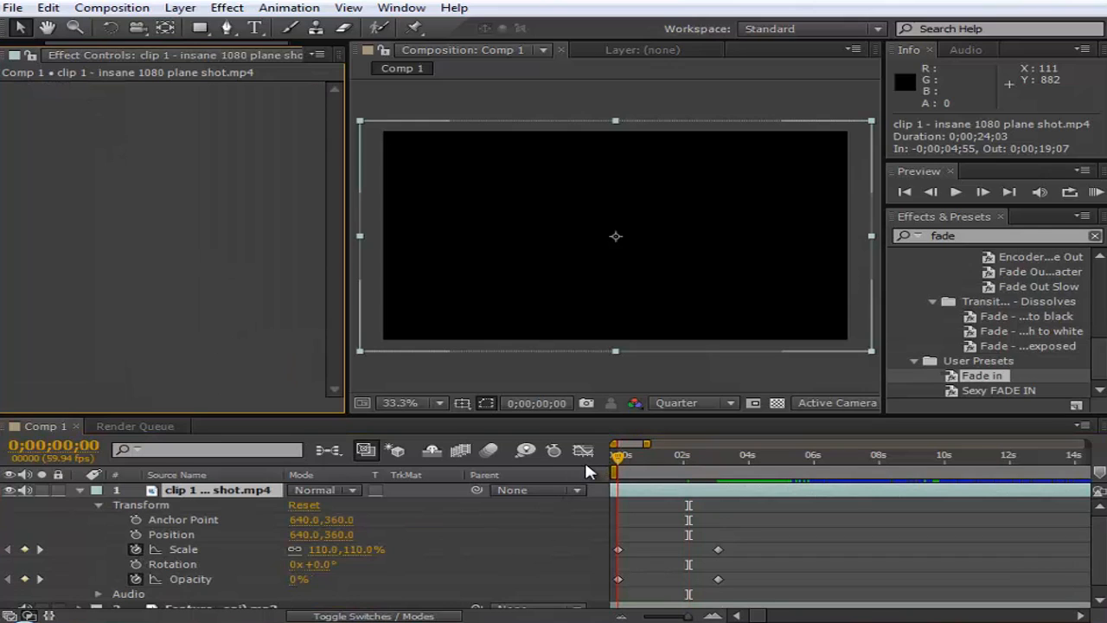
pyautogui.moveTo(617, 454); pyautogui.dragTo(722, 469)
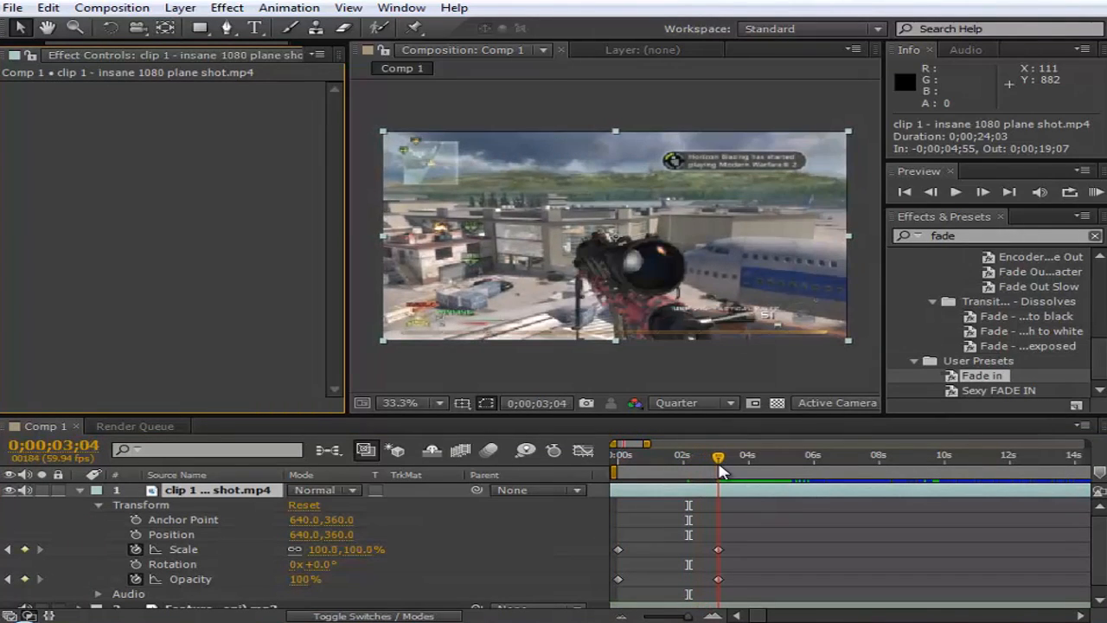
pyautogui.click(136, 549)
pyautogui.click(136, 578)
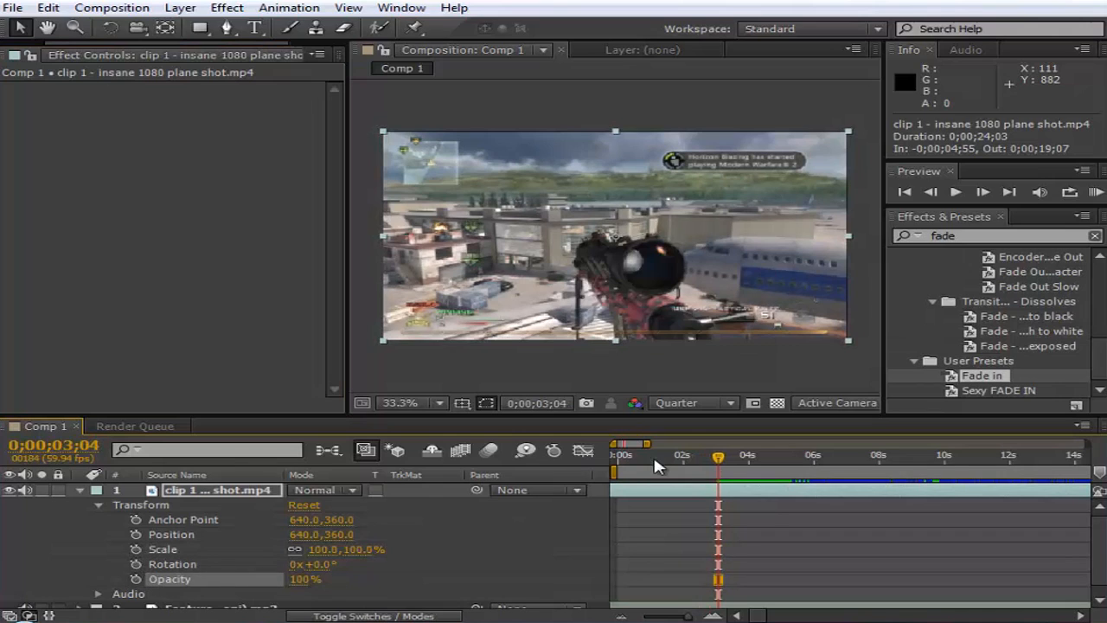
# - Apply the Fade in user preset to the gameplay clip at 0;00;00;00 and preview the start of the animation
pyautogui.moveTo(654, 457); pyautogui.dragTo(565, 459)
pyautogui.moveTo(982, 376); pyautogui.dragTo(625, 513)
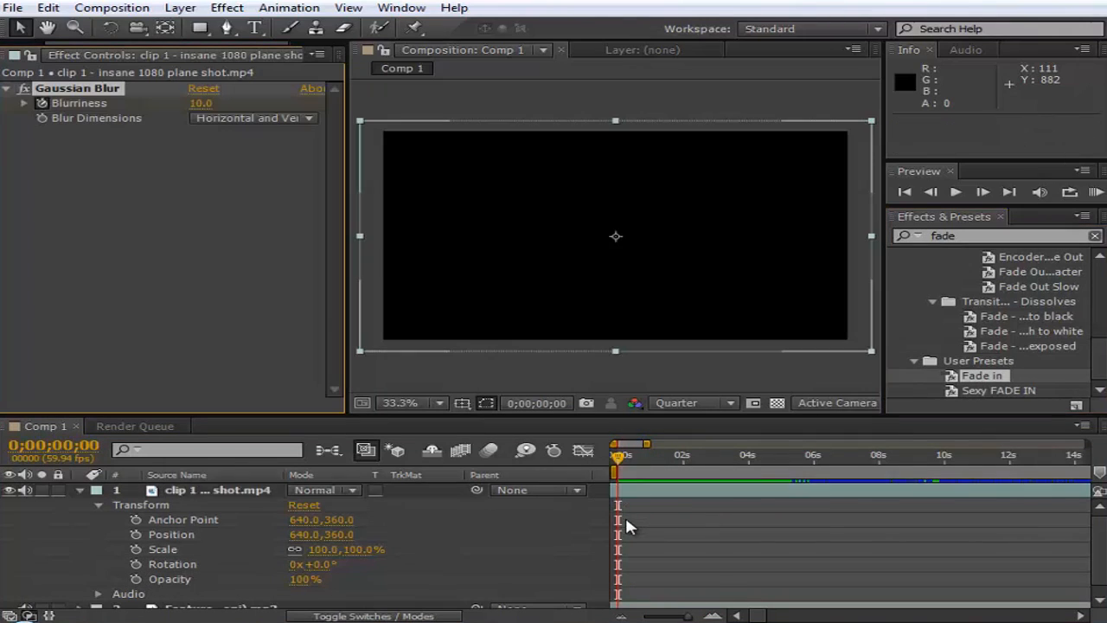
pyautogui.moveTo(617, 456); pyautogui.dragTo(657, 461)
pyautogui.press('space')
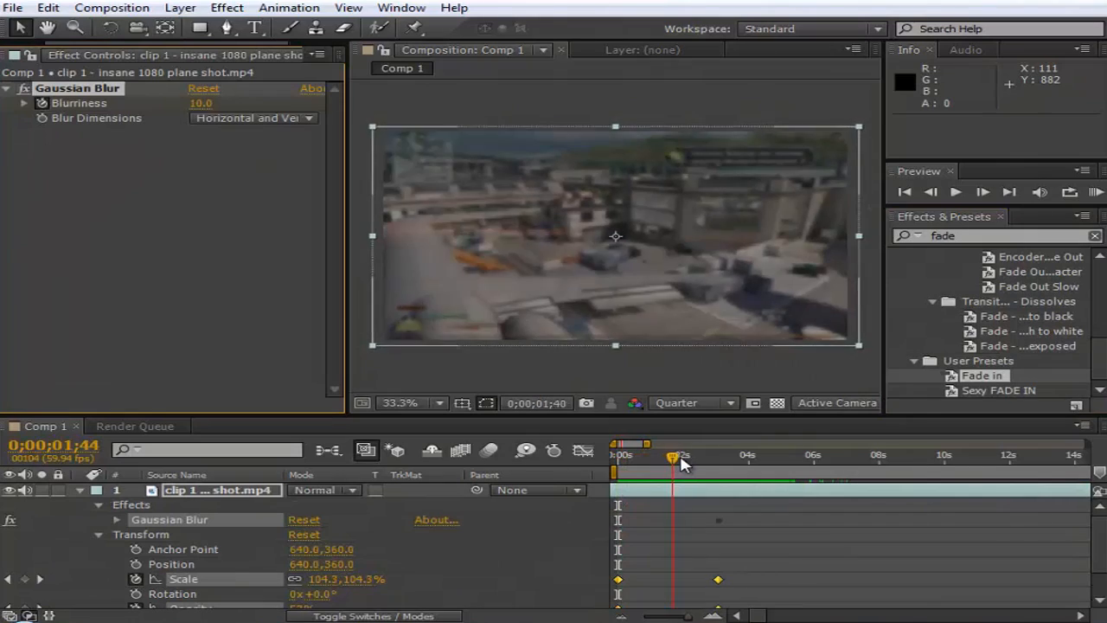
# - Scrub past the fade-in to 0;00;05;45, and bring the current time back to 0;00;04;51
pyautogui.moveTo(707, 469); pyautogui.dragTo(796, 502)
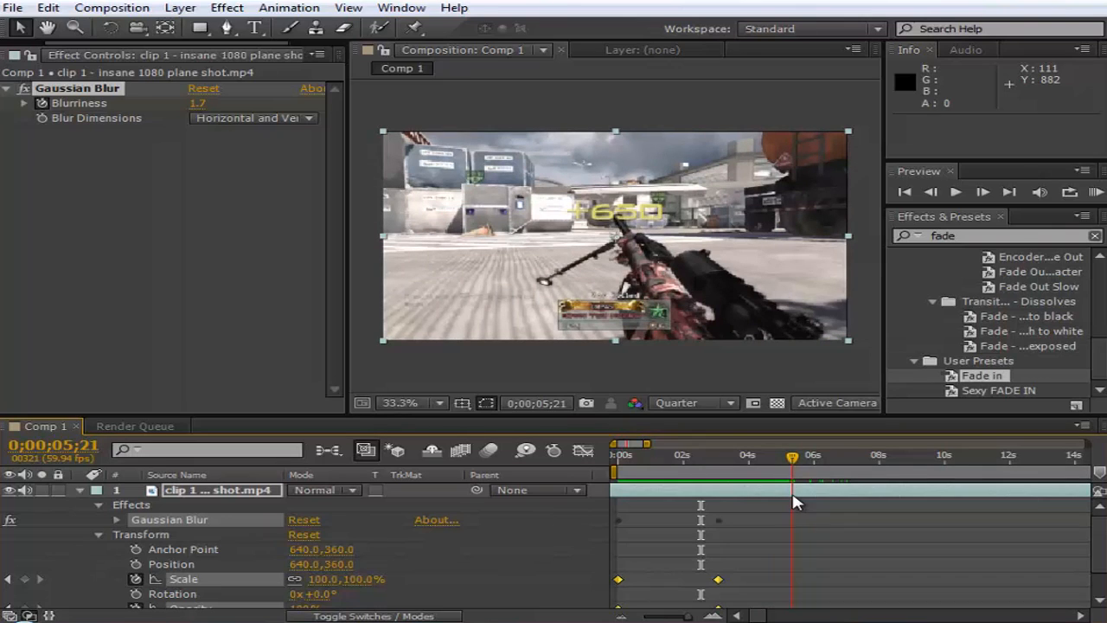
pyautogui.moveTo(796, 501); pyautogui.dragTo(808, 506)
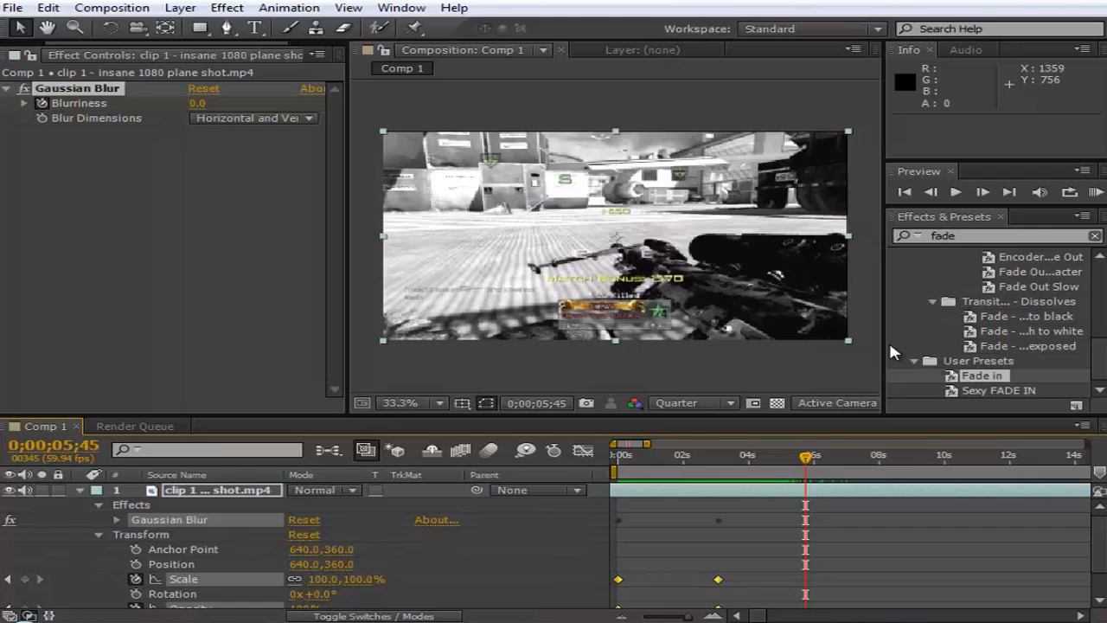
pyautogui.moveTo(763, 457); pyautogui.dragTo(775, 493)
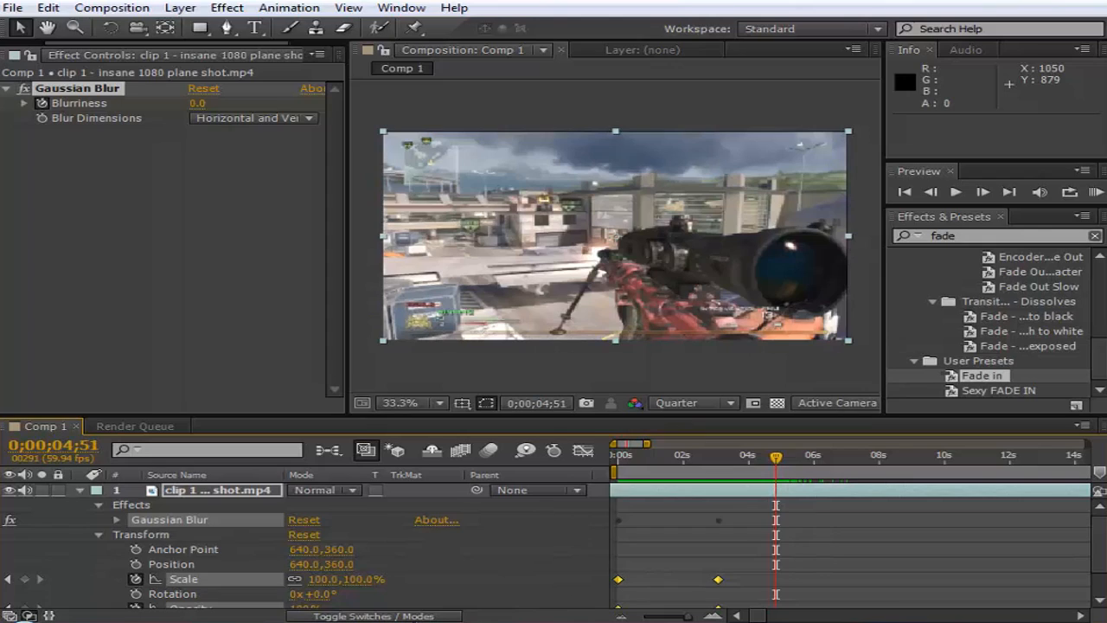
pyautogui.click(29, 621)
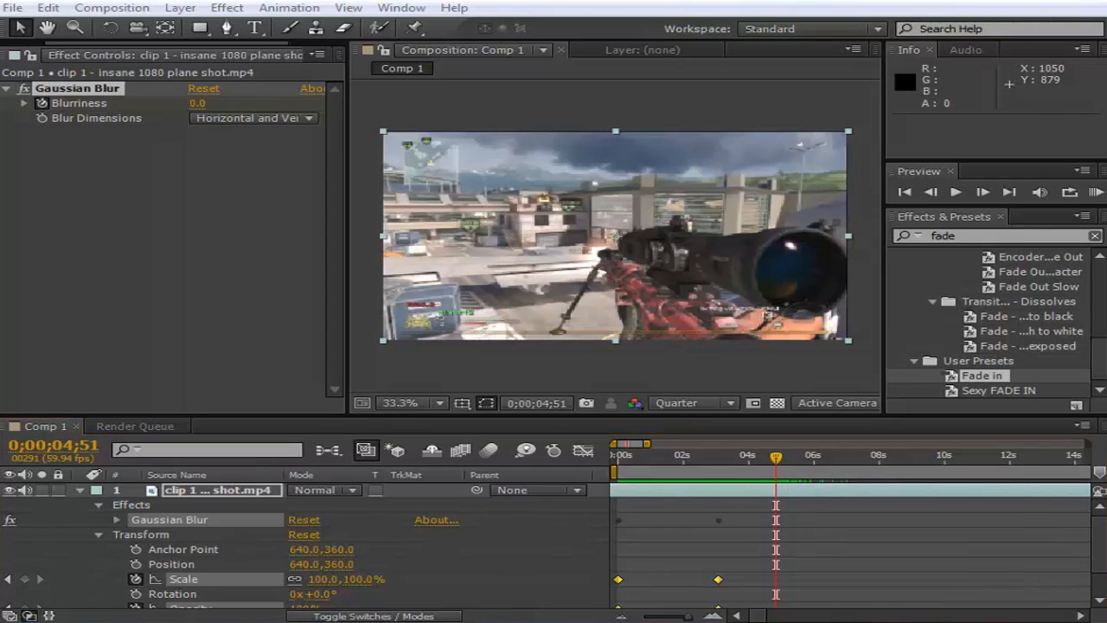
pyautogui.click(772, 459)
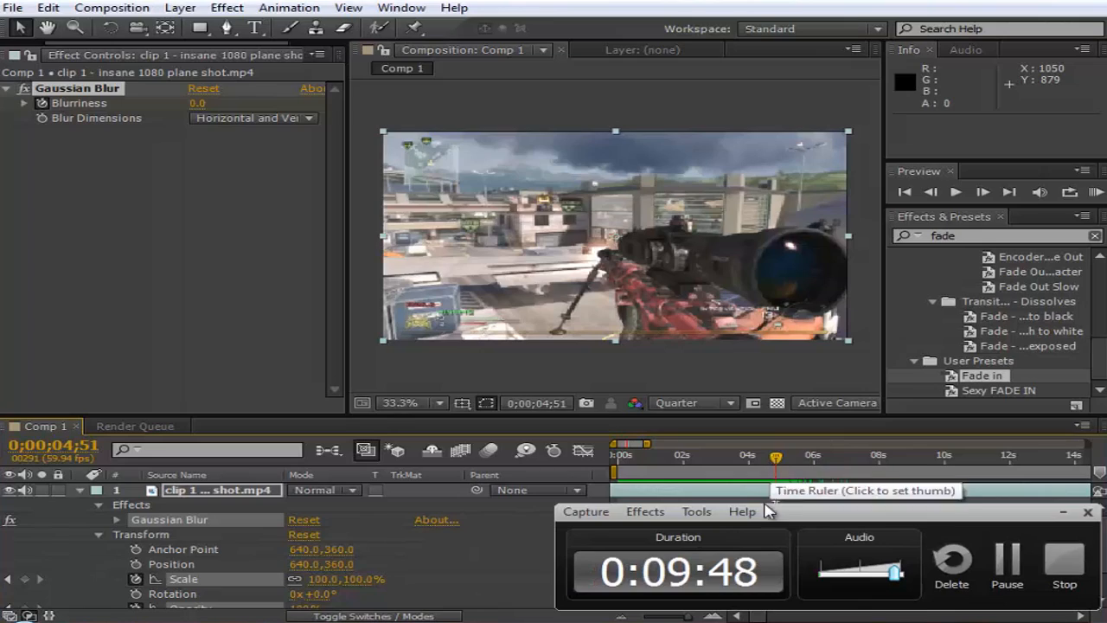
pyautogui.click(1063, 511)
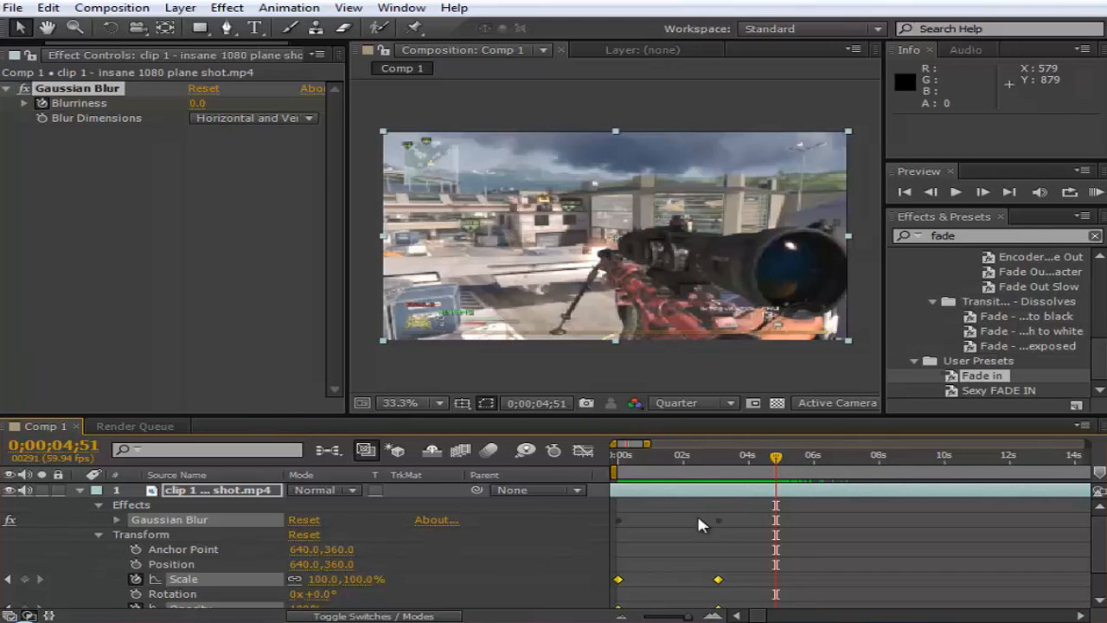
# - Split the gameplay layer at 0;00;04;51
pyautogui.click(43, 7)
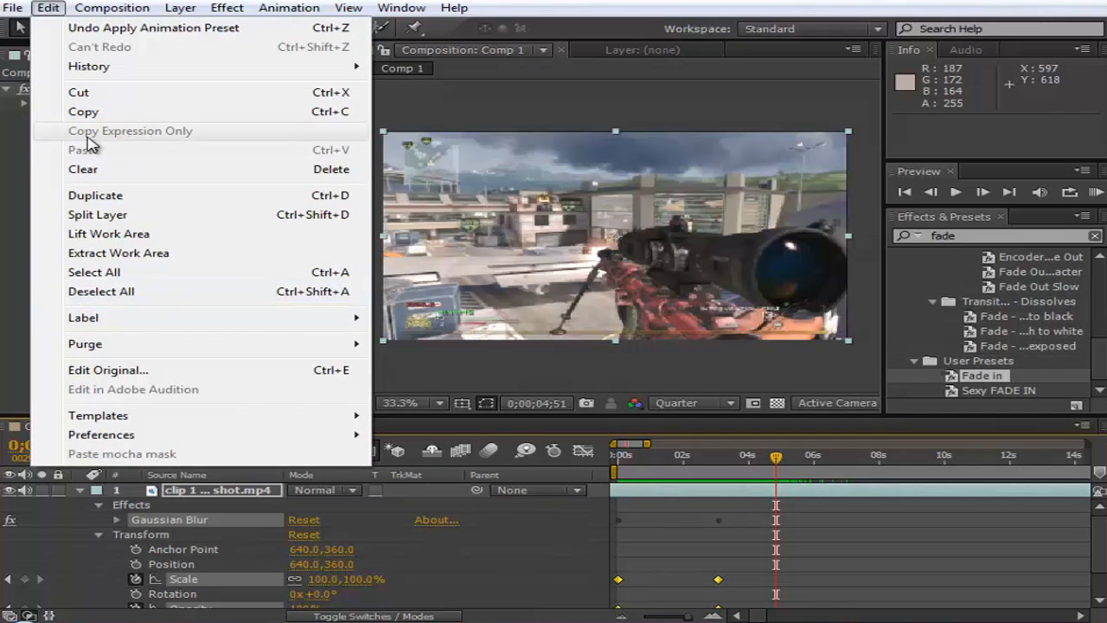
pyautogui.click(205, 2)
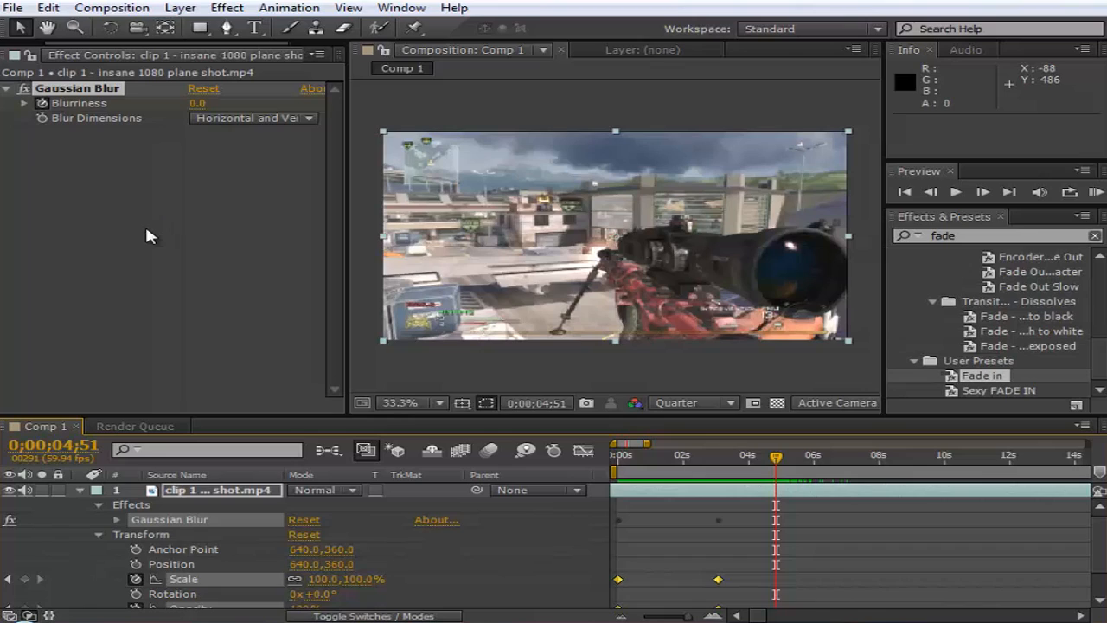
pyautogui.click(193, 8)
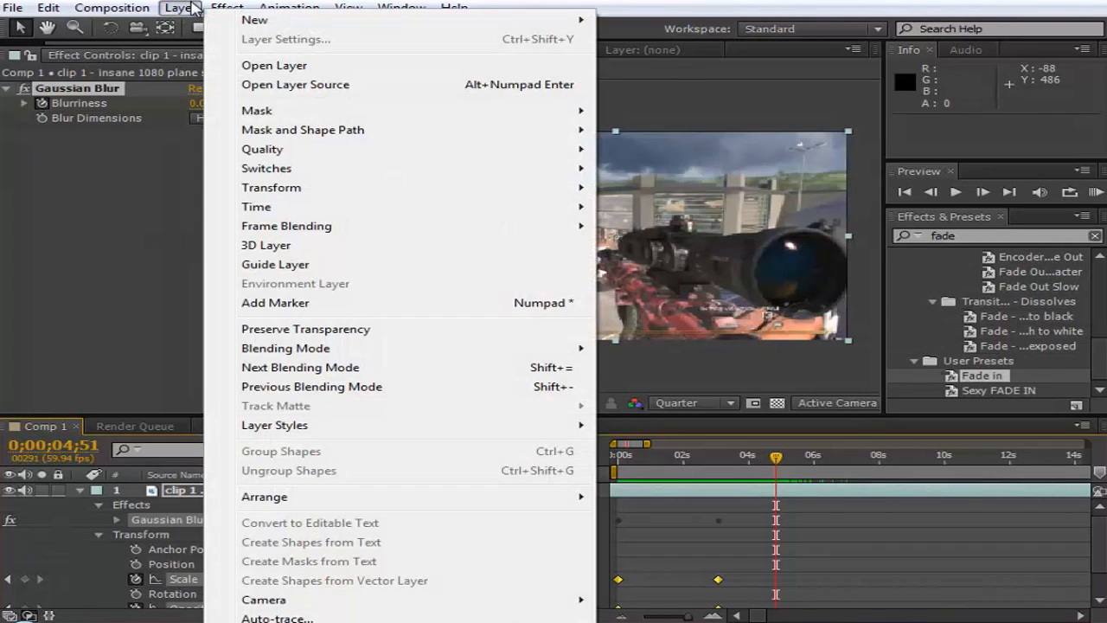
pyautogui.moveTo(47, 9)
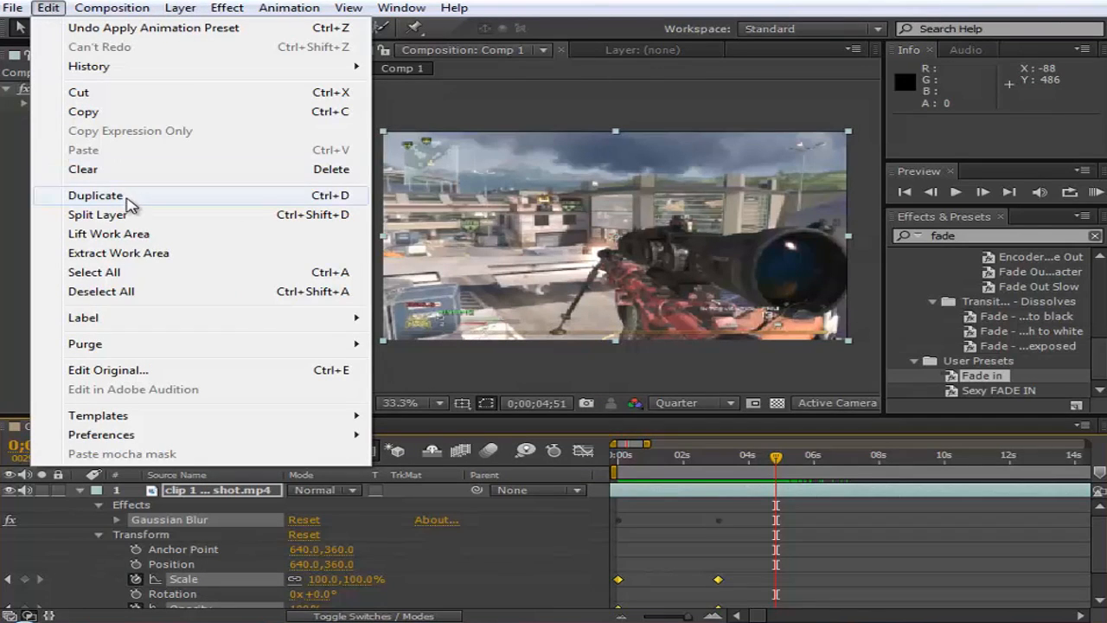
pyautogui.click(331, 222)
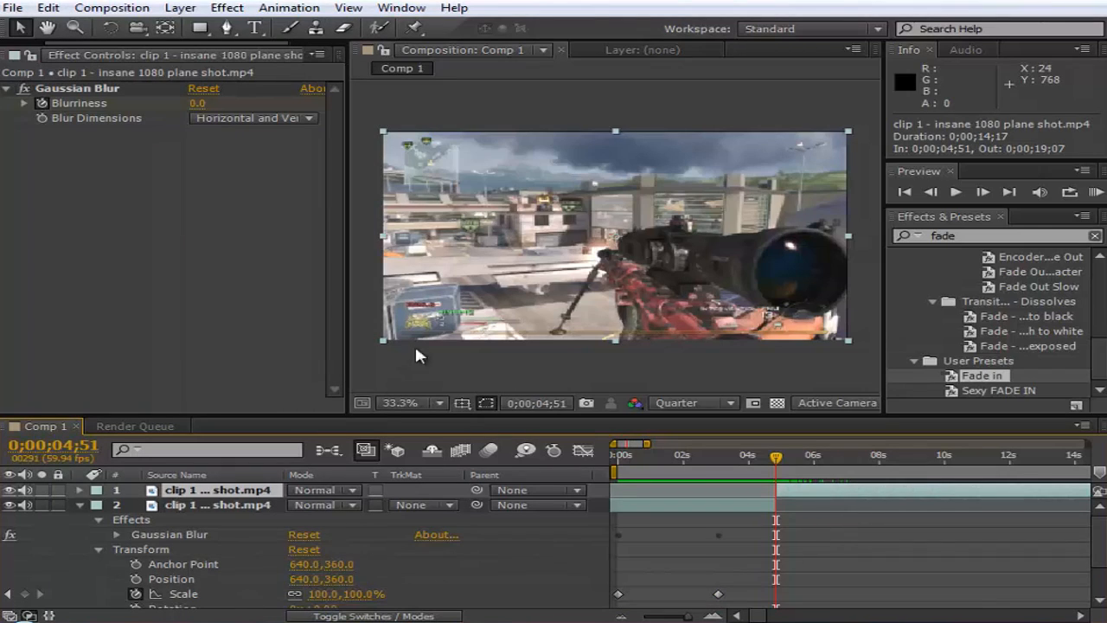
pyautogui.click(782, 456)
pyautogui.moveTo(782, 455); pyautogui.dragTo(777, 482)
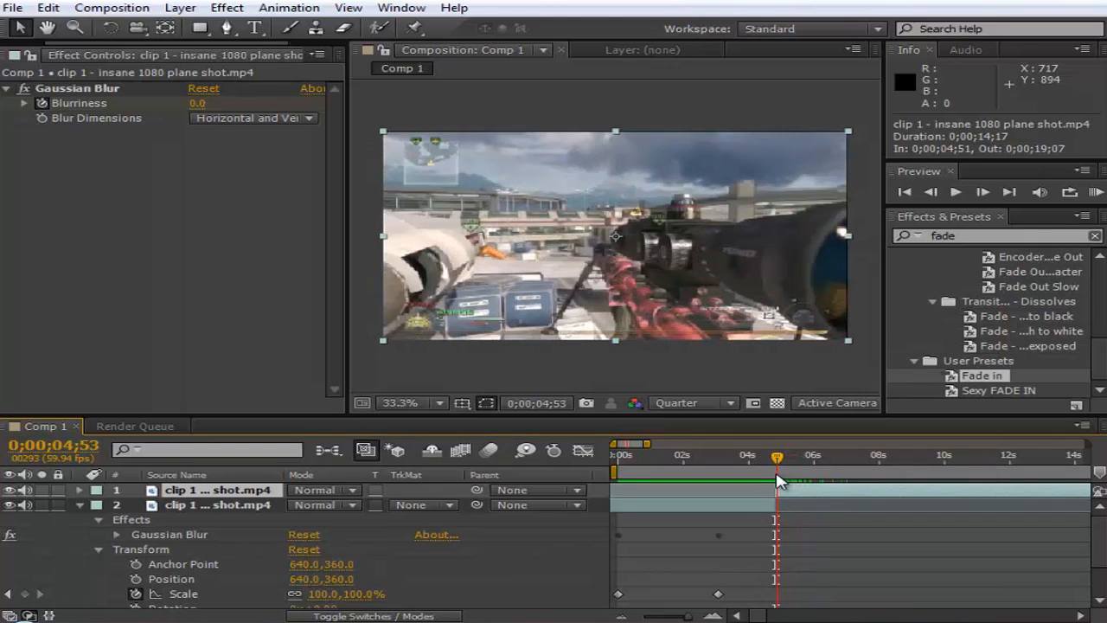
pyautogui.rightClick(792, 496)
pyautogui.moveTo(813, 158)
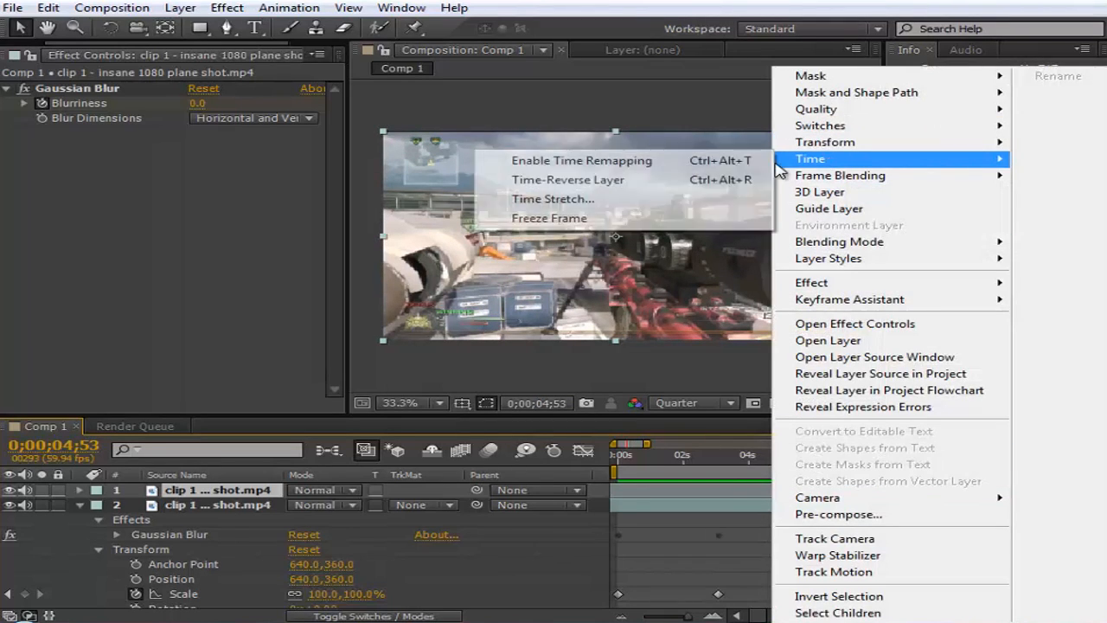
pyautogui.click(588, 200)
pyautogui.click(692, 422)
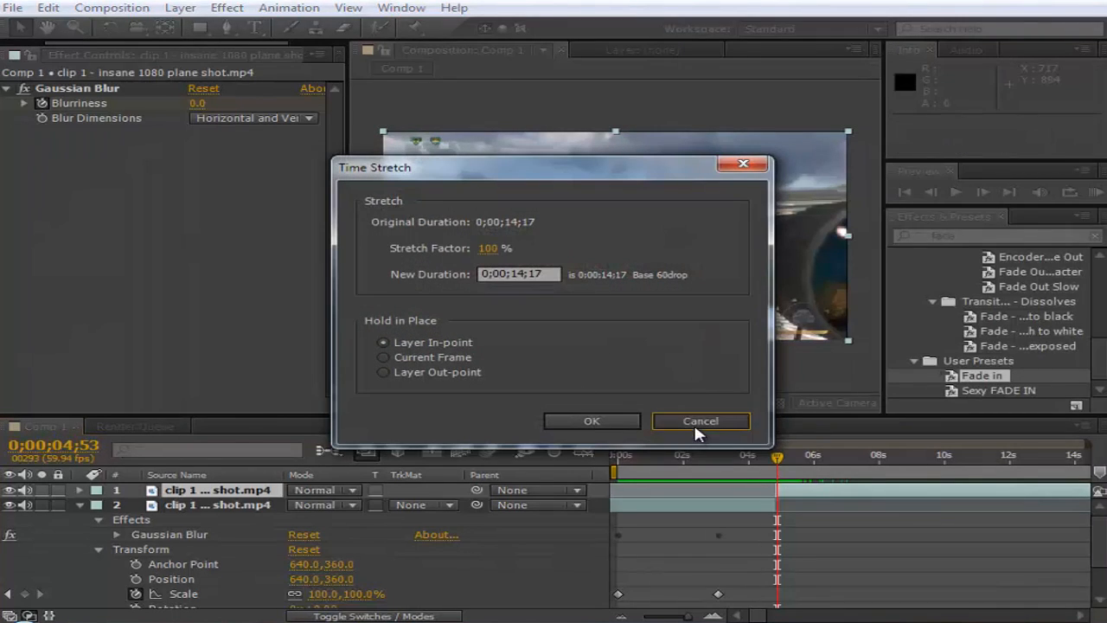
# - Time-stretch the second segment of the split gameplay clip to 150%, holding the layer in-point in place
pyautogui.rightClick(773, 490)
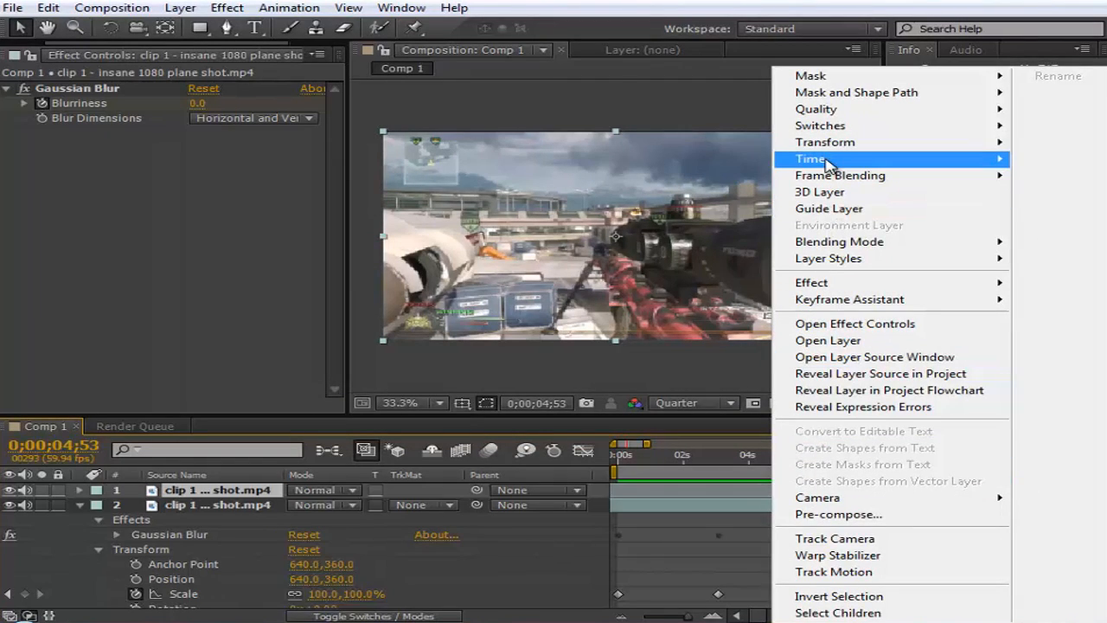
pyautogui.moveTo(826, 160)
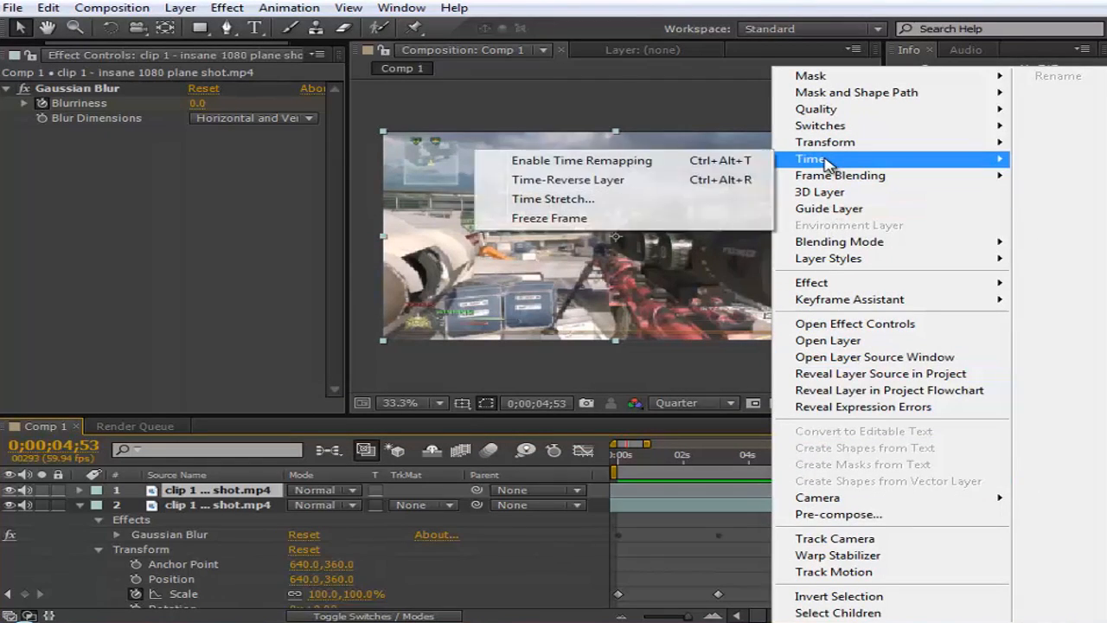
pyautogui.click(650, 199)
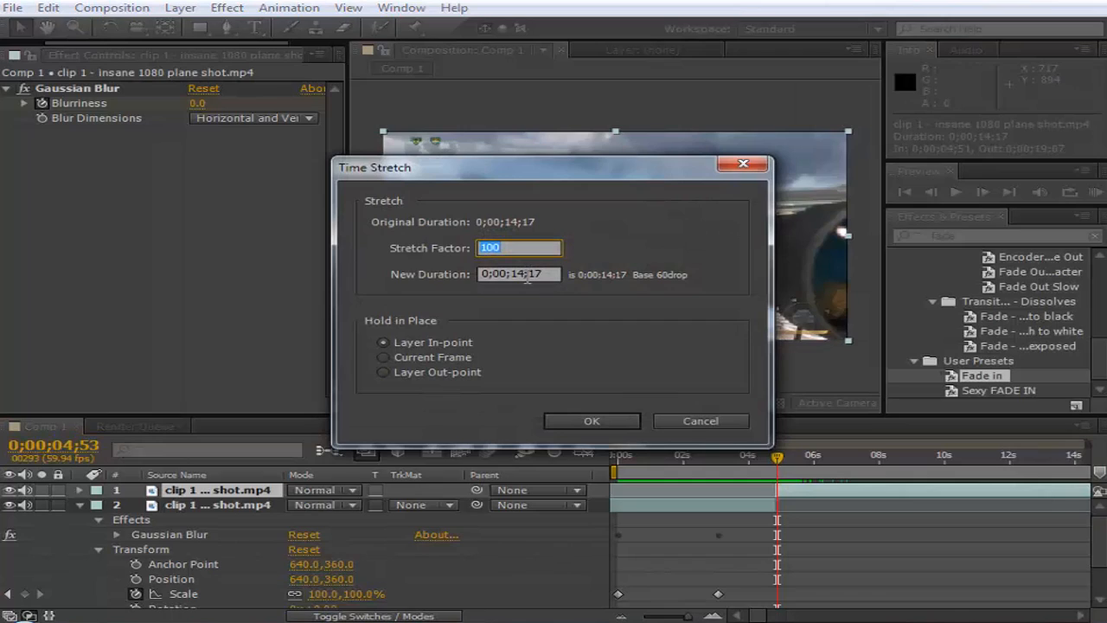
pyautogui.write('2')
pyautogui.moveTo(508, 251); pyautogui.dragTo(422, 248)
pyautogui.write('150')
pyautogui.moveTo(529, 249); pyautogui.dragTo(433, 251)
pyautogui.write('100')
pyautogui.press('BackSpace')
pyautogui.press('BackSpace')
pyautogui.press('BackSpace')
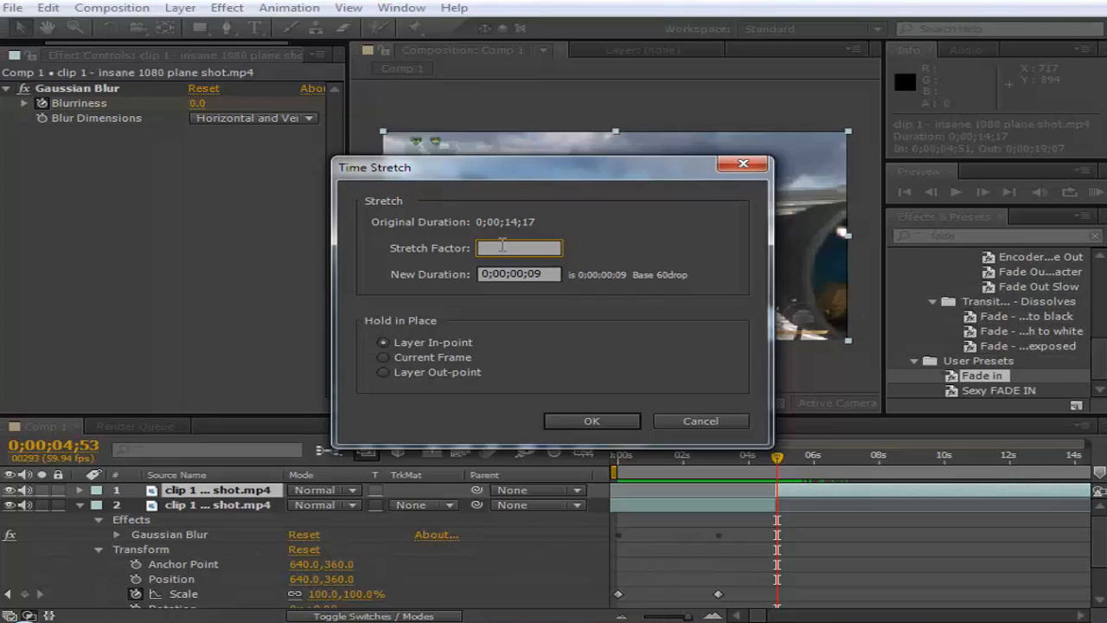
pyautogui.write('150')
pyautogui.click(580, 419)
# - Set the work area to start at about 4 seconds and RAM-preview the slowed second segment
pyautogui.moveTo(777, 458); pyautogui.dragTo(801, 467)
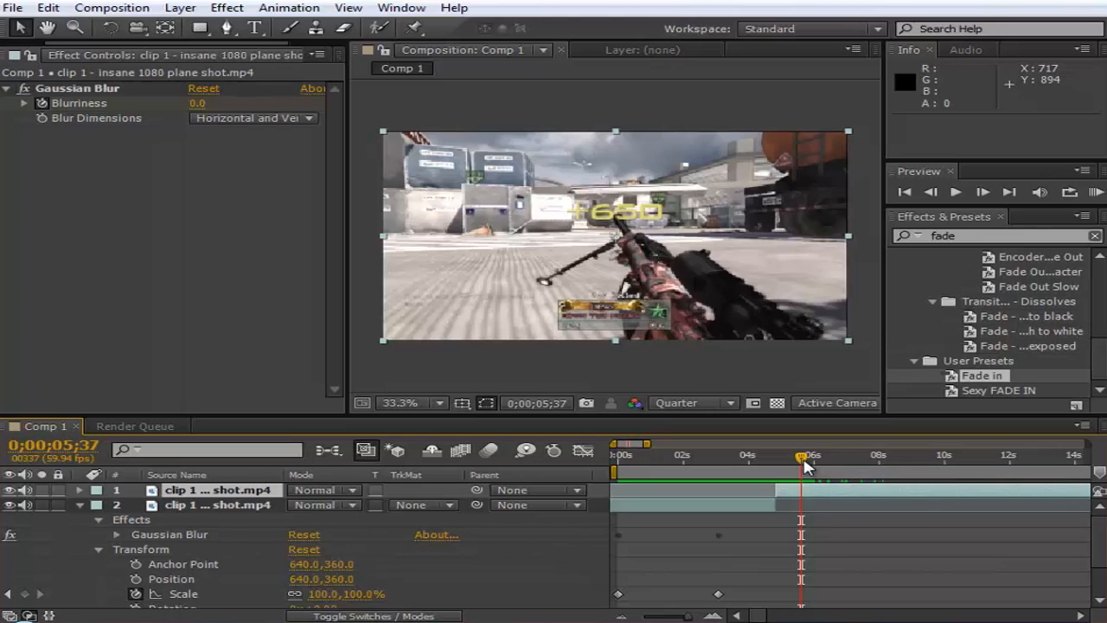
pyautogui.moveTo(614, 471); pyautogui.dragTo(745, 469)
pyautogui.click(1095, 192)
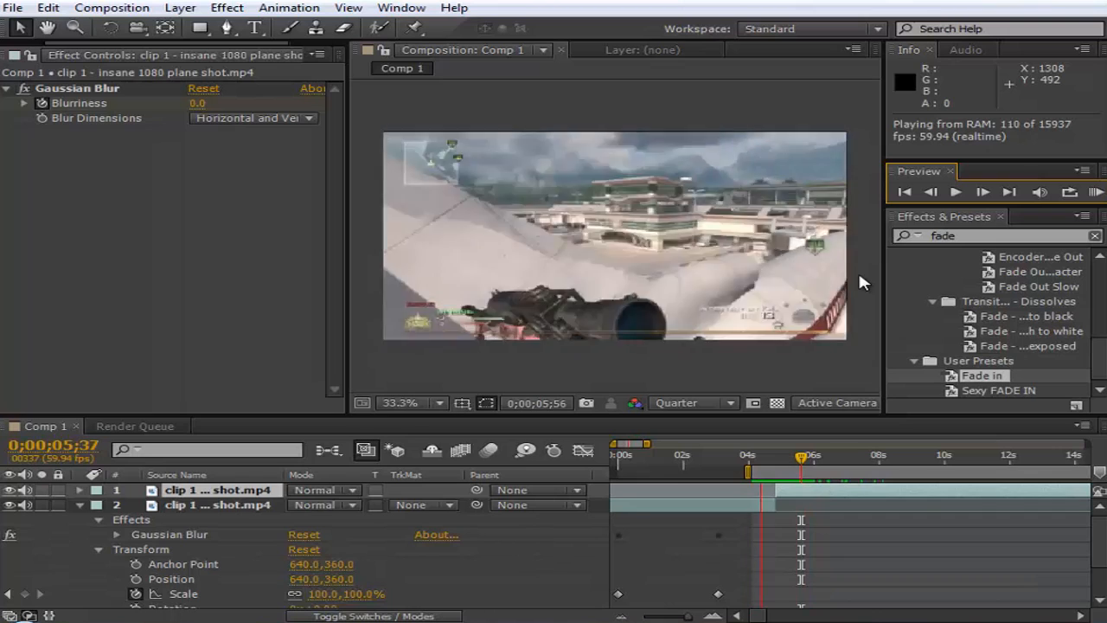
pyautogui.press('space')
# - Return the current time to 0;00;04;51 and apply Brightness & Contrast to the second clip segment
pyautogui.click(763, 462)
pyautogui.moveTo(767, 465); pyautogui.dragTo(774, 526)
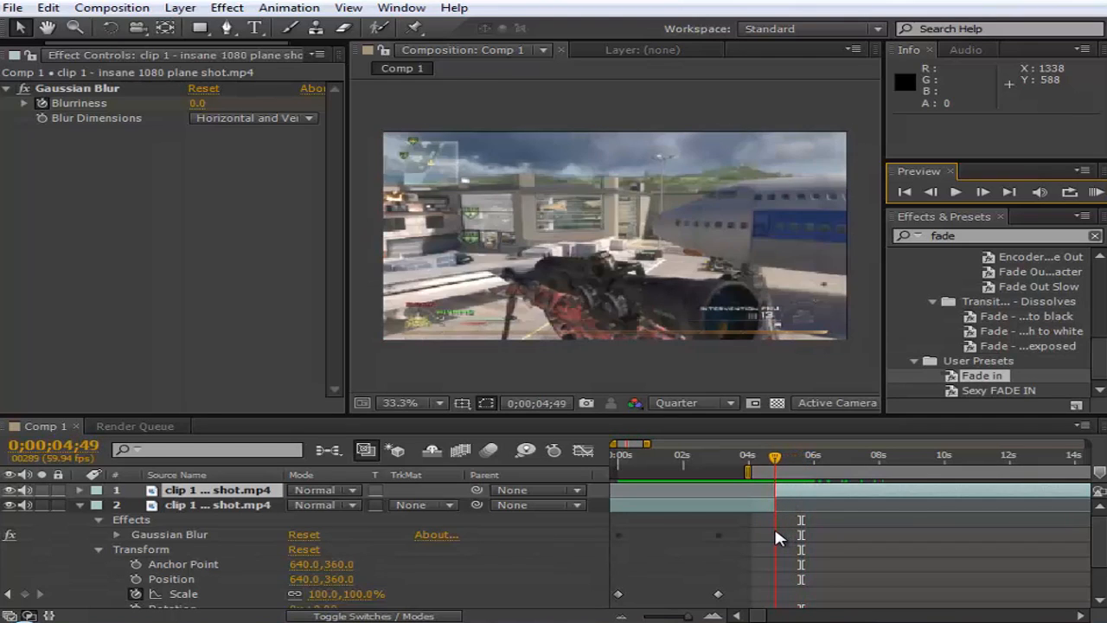
pyautogui.moveTo(779, 465); pyautogui.dragTo(781, 465)
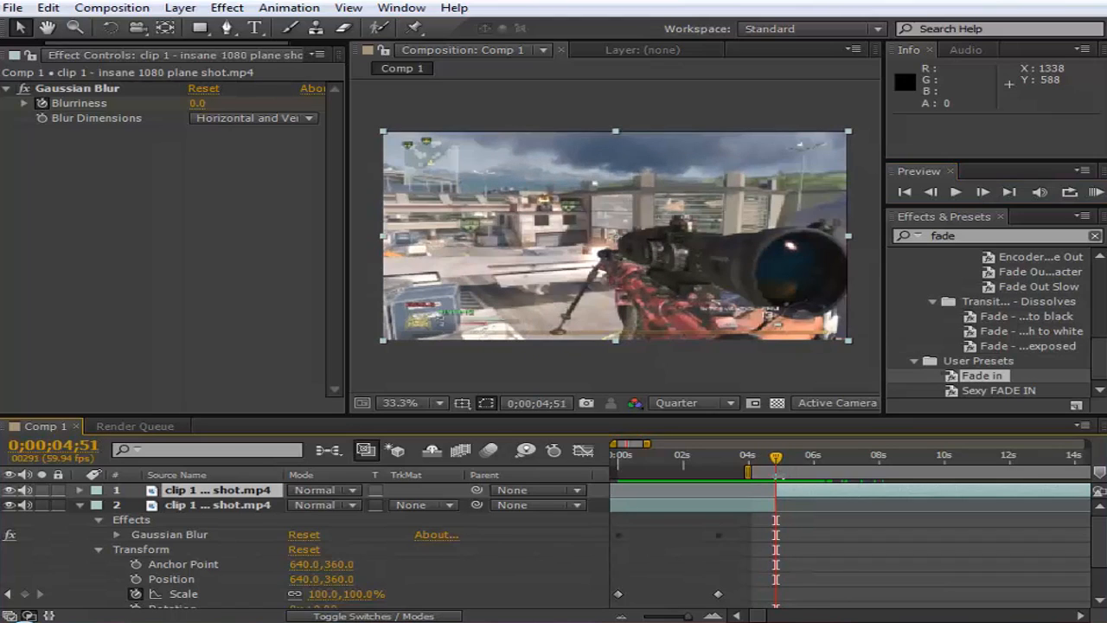
pyautogui.click(227, 8)
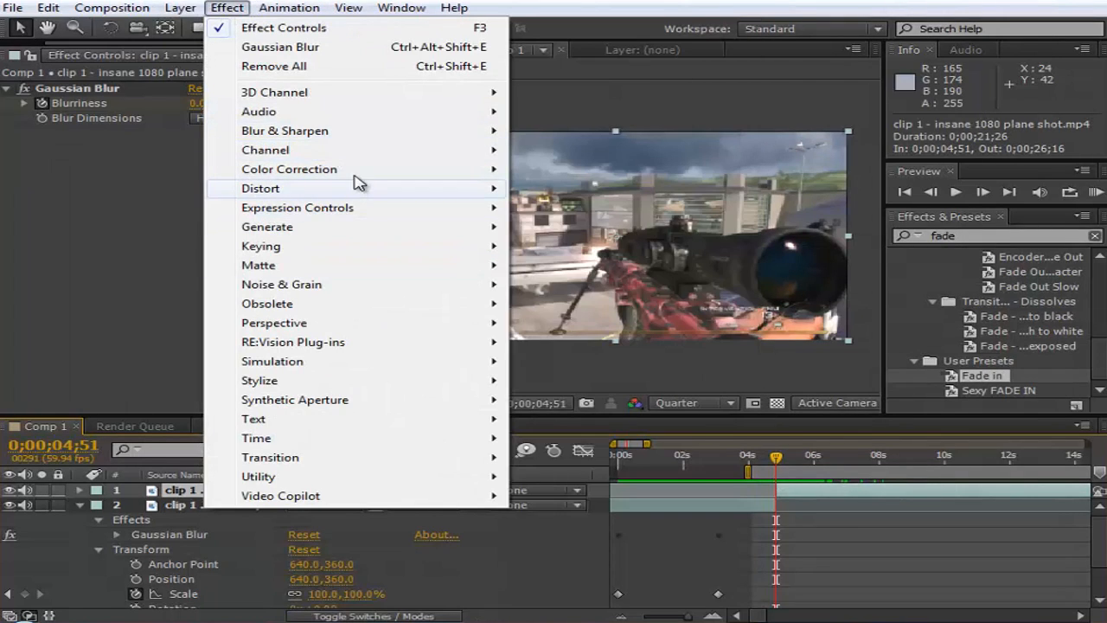
pyautogui.moveTo(343, 140)
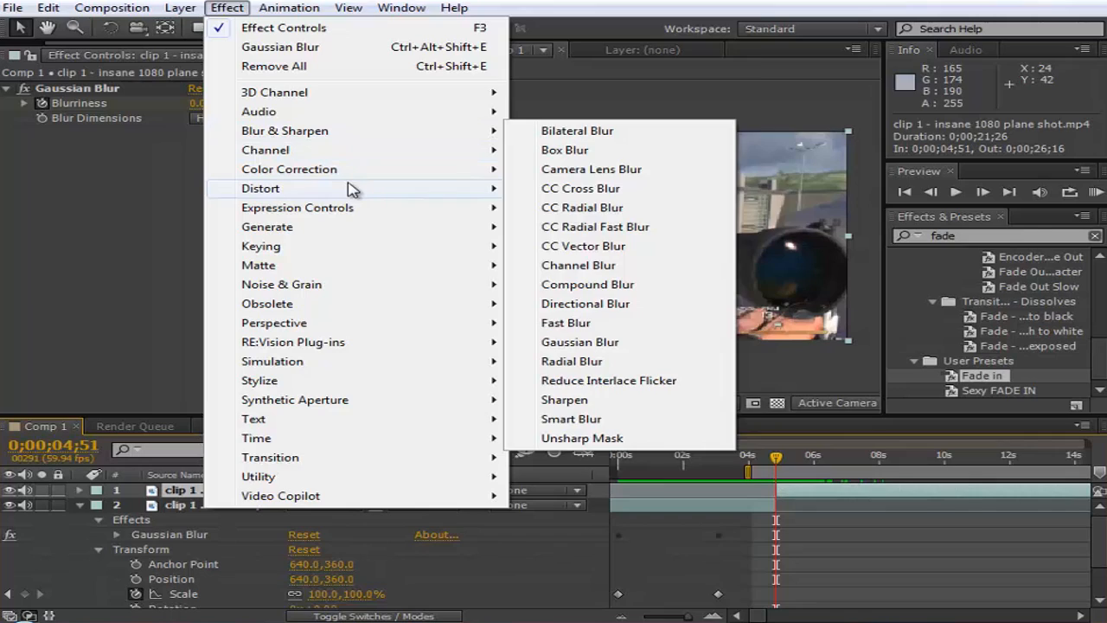
pyautogui.moveTo(362, 176)
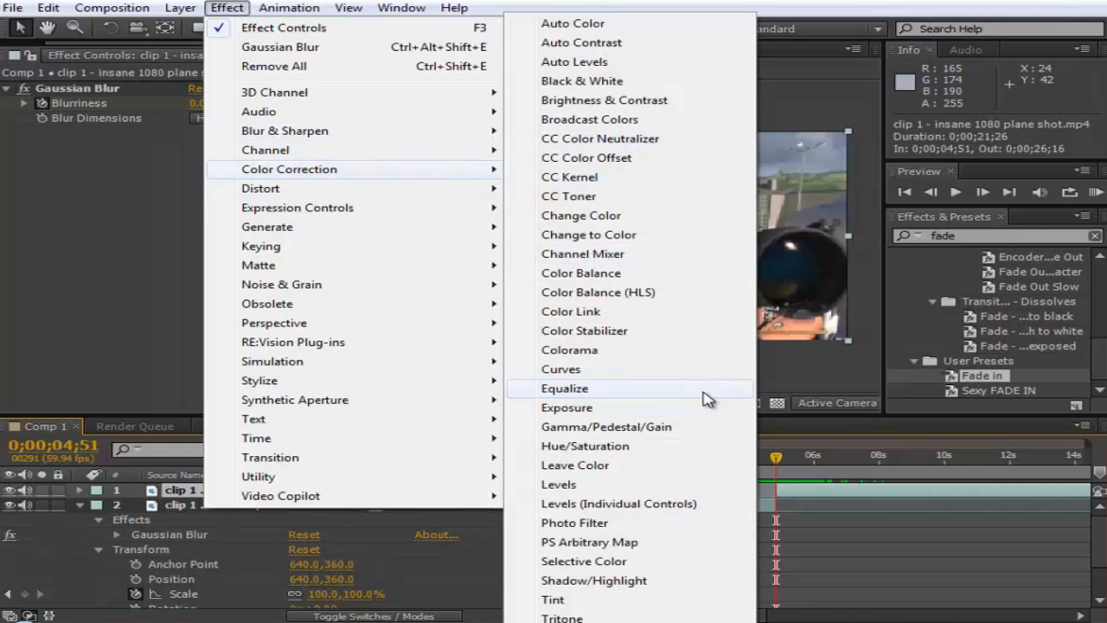
pyautogui.click(660, 103)
# - Delete the Gaussian Blur effect from the second clip segment and leave that segment selected
pyautogui.click(86, 90)
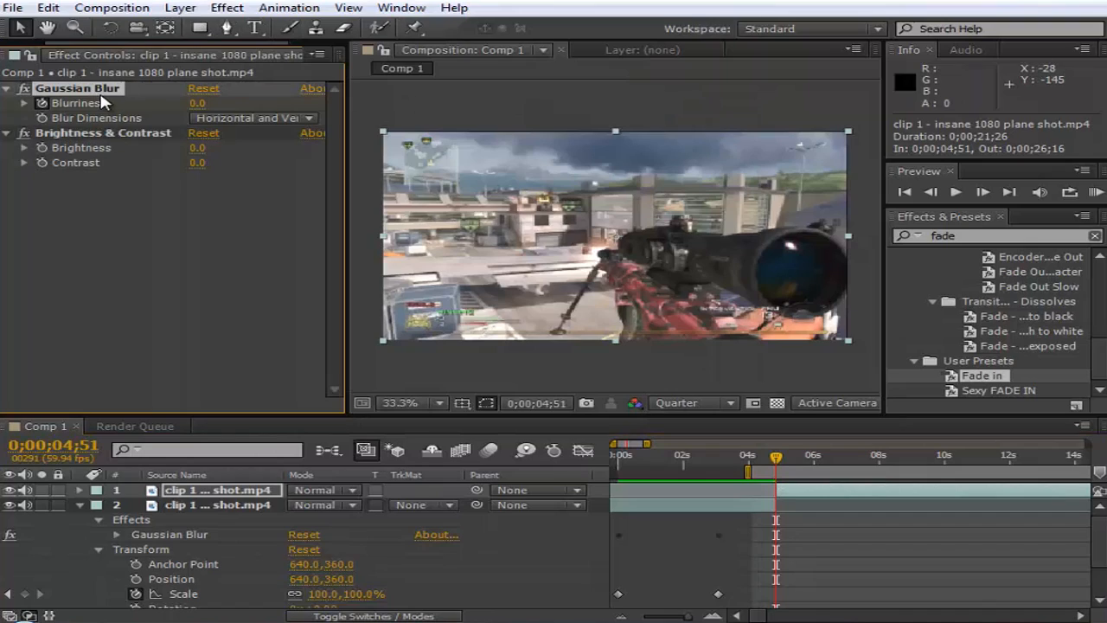
pyautogui.press('Delete')
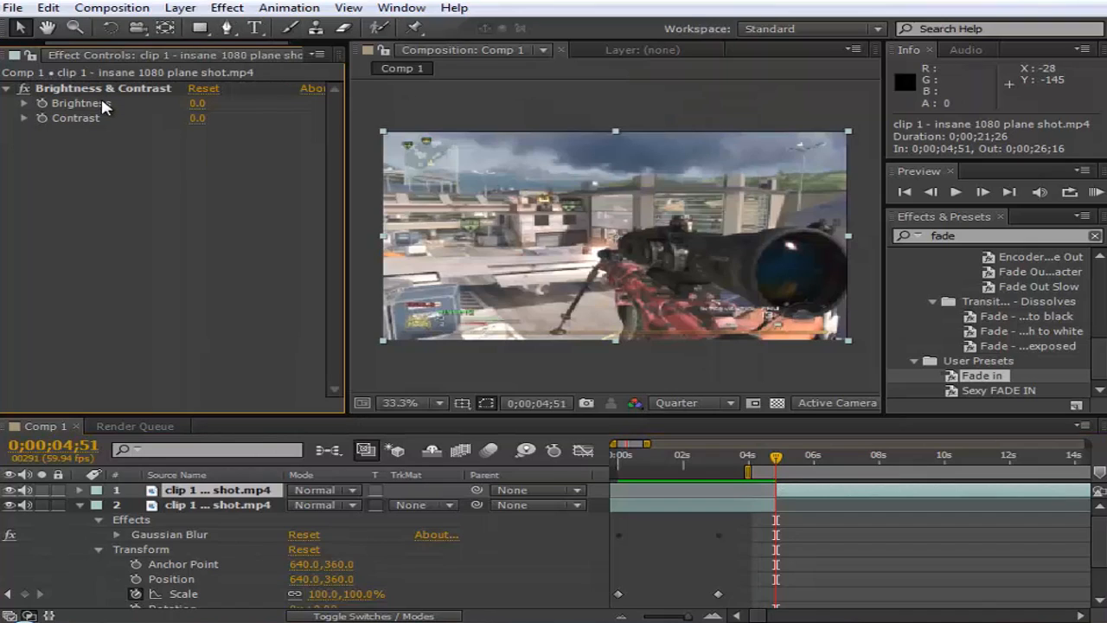
pyautogui.click(793, 490)
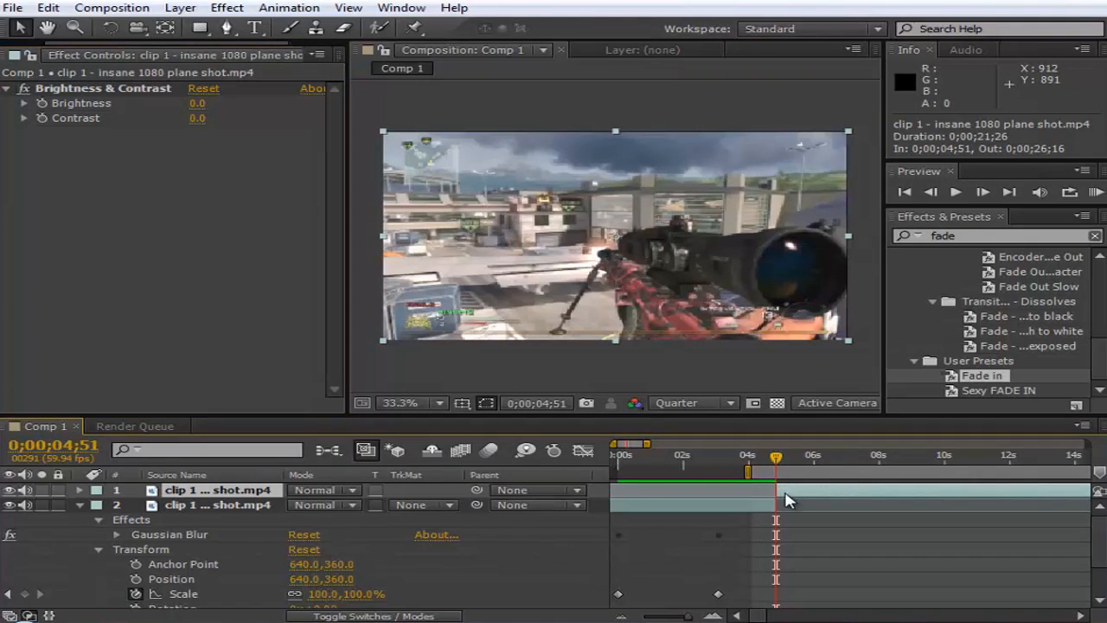
pyautogui.click(751, 507)
pyautogui.click(796, 490)
pyautogui.click(754, 505)
pyautogui.click(792, 491)
# - Enable keyframing for Brightness and Contrast on the second segment at 0;00;04;51, and set Brightness to 10
pyautogui.click(42, 102)
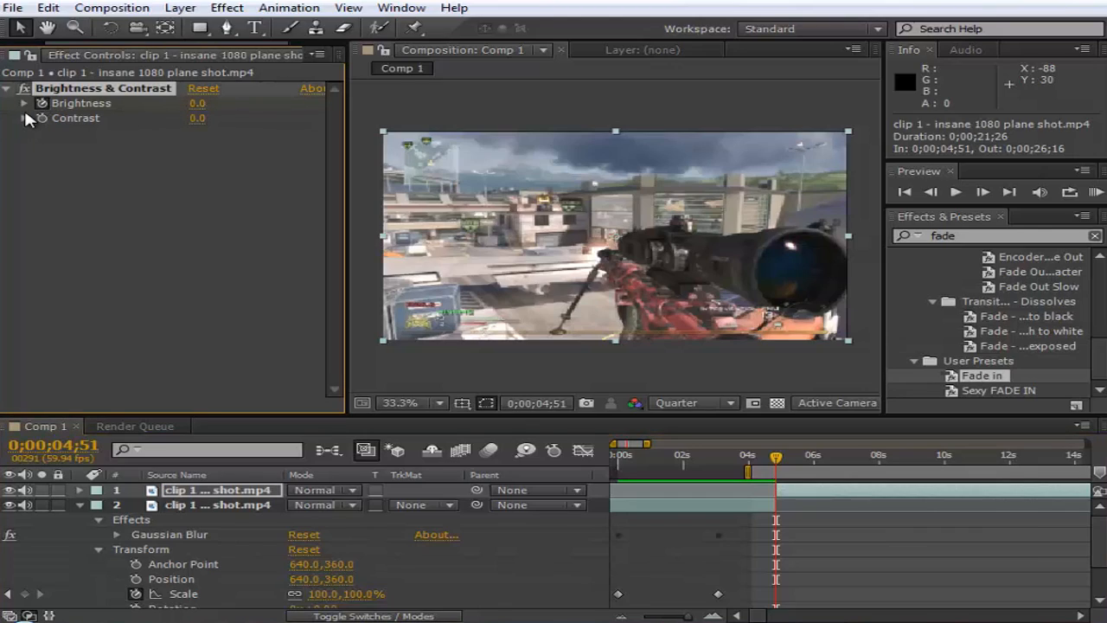
pyautogui.click(198, 104)
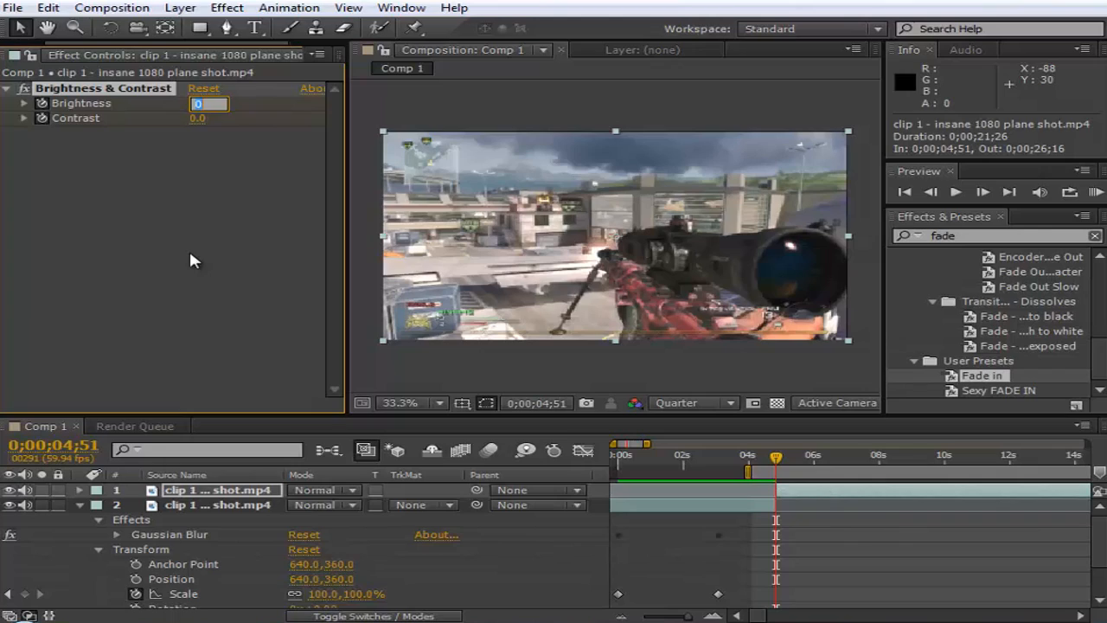
pyautogui.write('10')
pyautogui.press('Return')
# - Try stronger Brightness values on the second segment, including 100 and 80
pyautogui.click(204, 105)
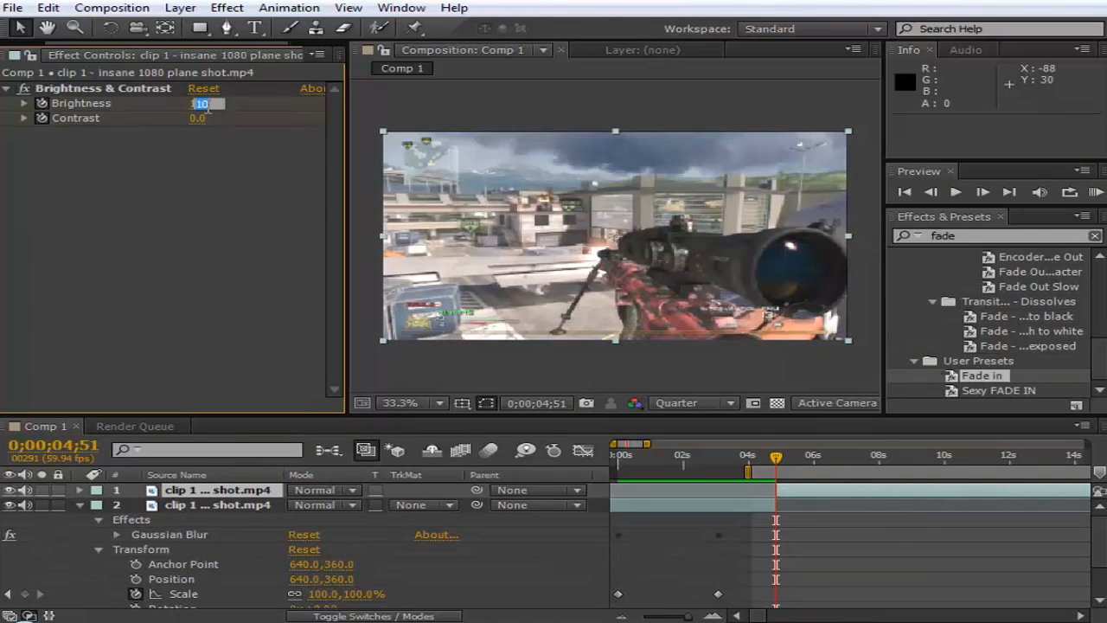
pyautogui.write('100')
pyautogui.press('Return')
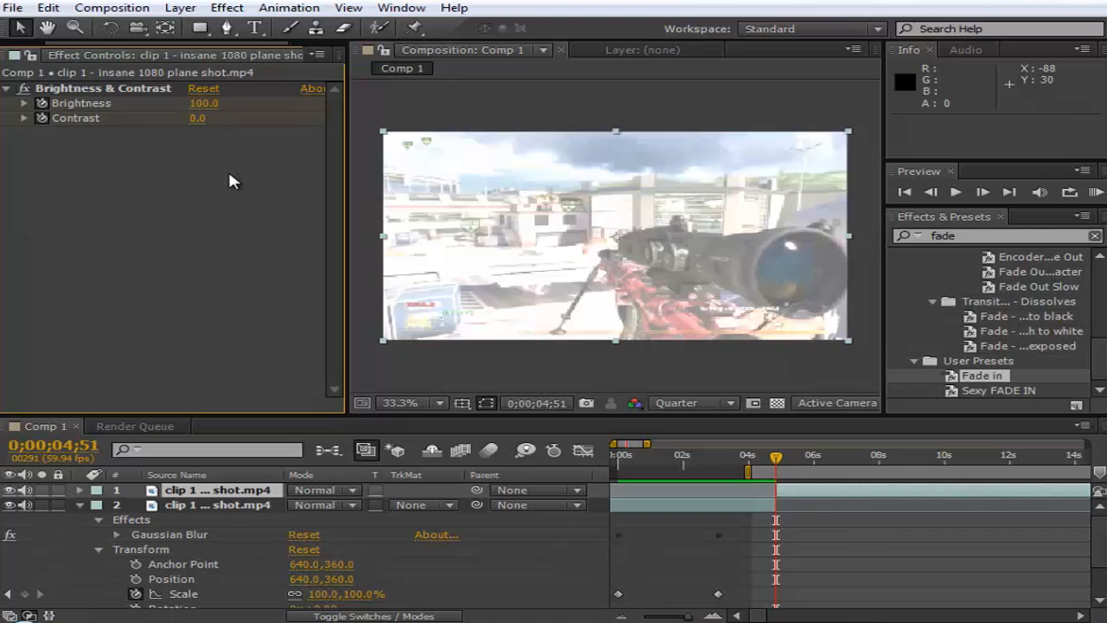
pyautogui.click(204, 104)
pyautogui.write('50')
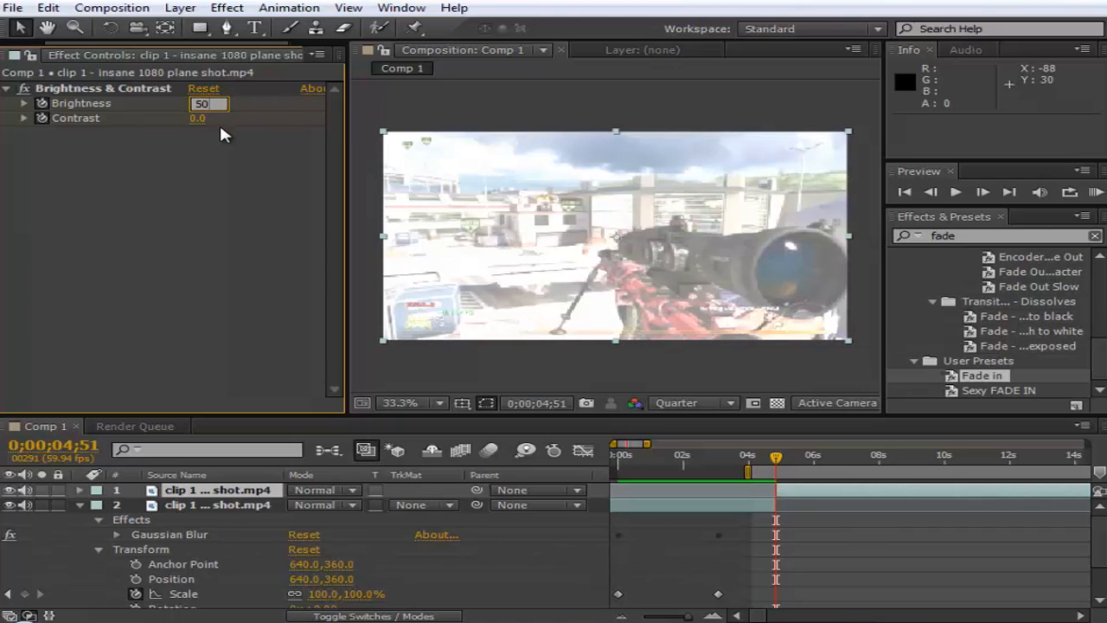
pyautogui.press('Return')
pyautogui.click(204, 104)
pyautogui.write('80')
pyautogui.press('Return')
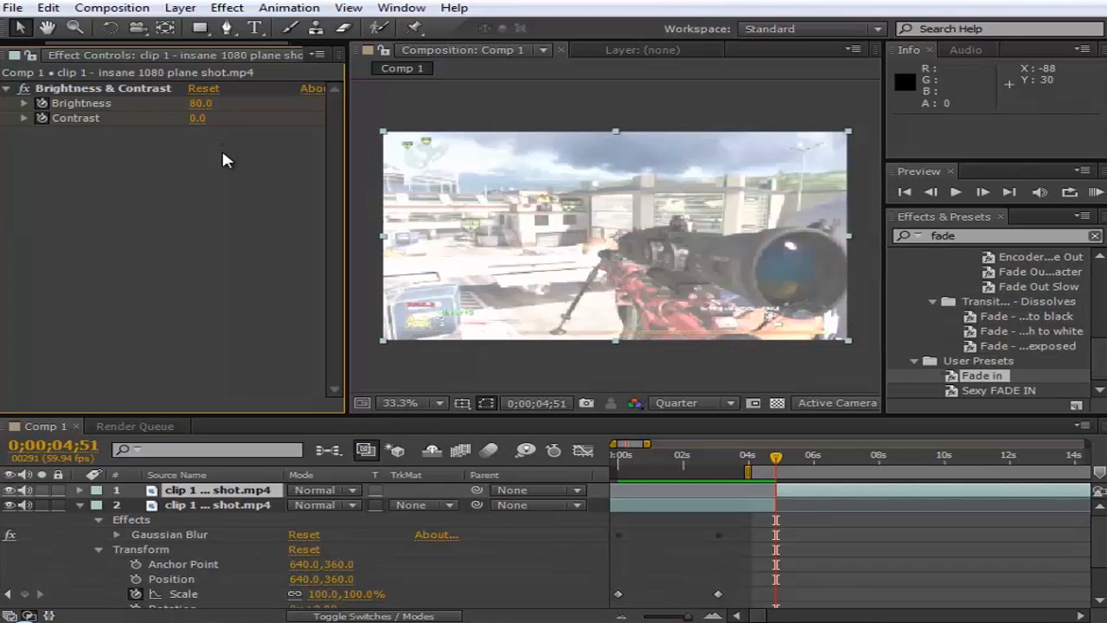
# - Set the second segment's Contrast to 40 and its Brightness to 60 at 0;00;04;51
pyautogui.click(204, 118)
pyautogui.write('40')
pyautogui.press('Return')
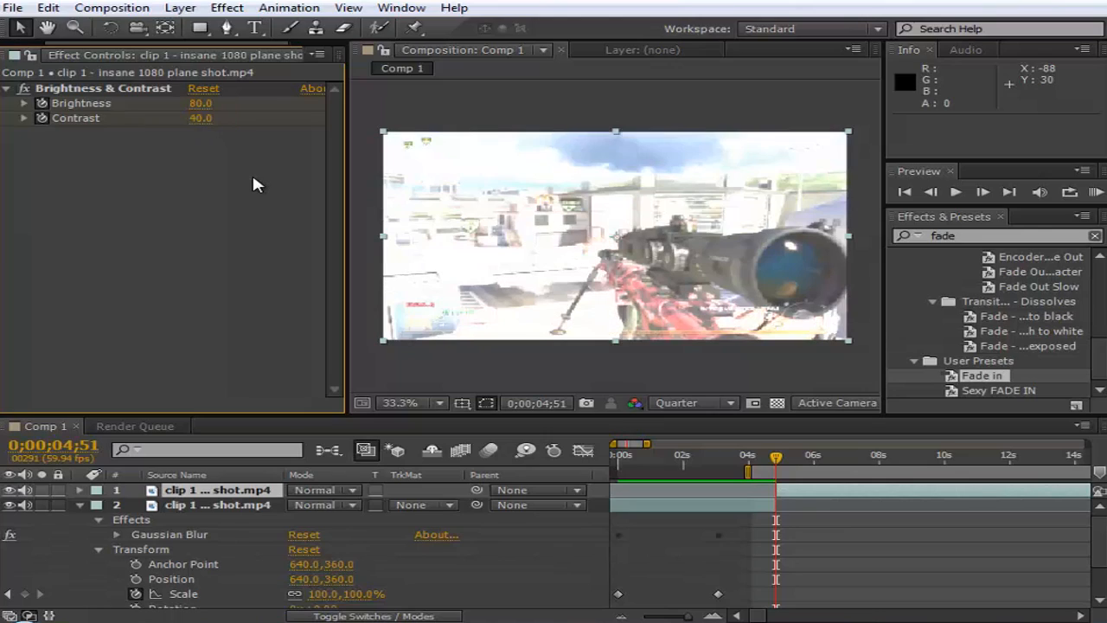
pyautogui.click(200, 118)
pyautogui.click(203, 106)
pyautogui.write('60')
pyautogui.press('Return')
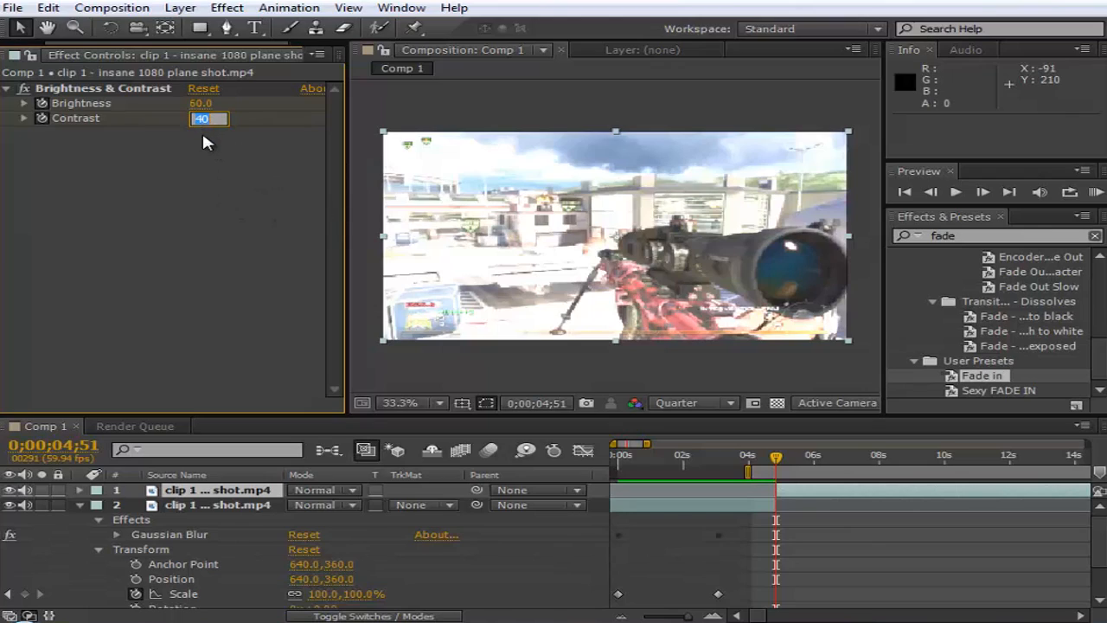
# - Try a Contrast of 20 on the second segment, and restore it to 40
pyautogui.write('20')
pyautogui.press('Return')
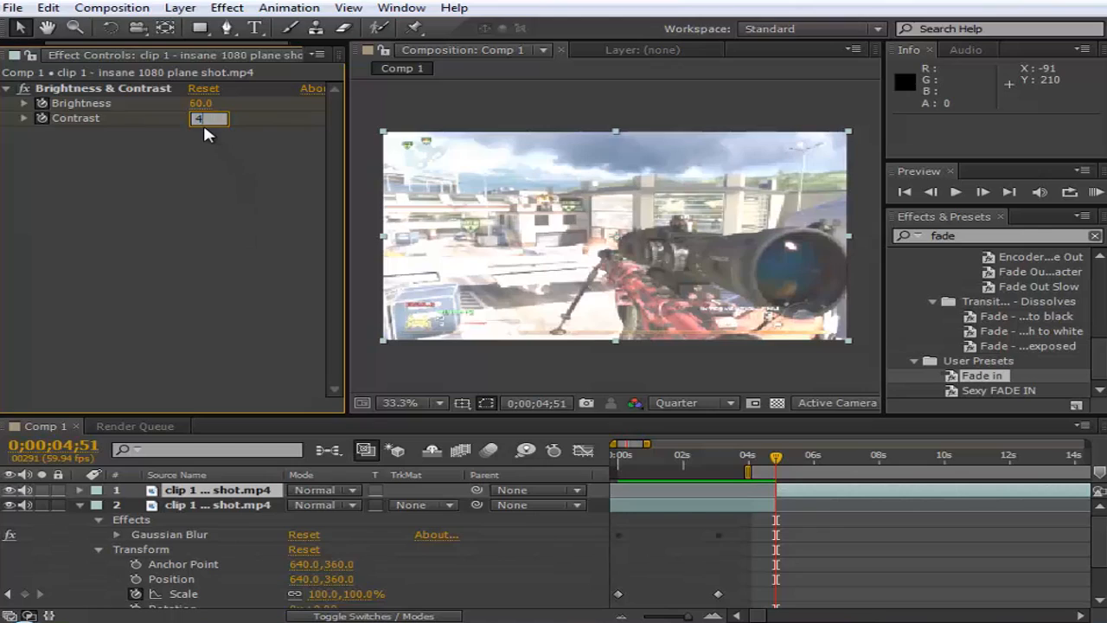
pyautogui.write('40')
pyautogui.press('Return')
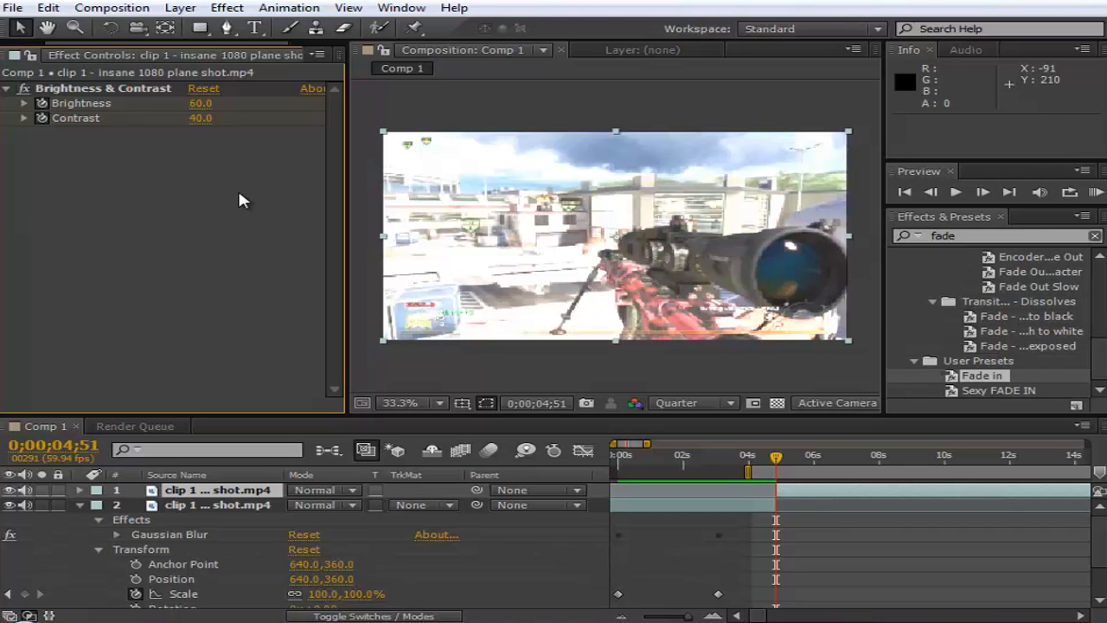
# - Apply a Radial Blur effect to the second segment and set its Type to Zoom
pyautogui.click(226, 8)
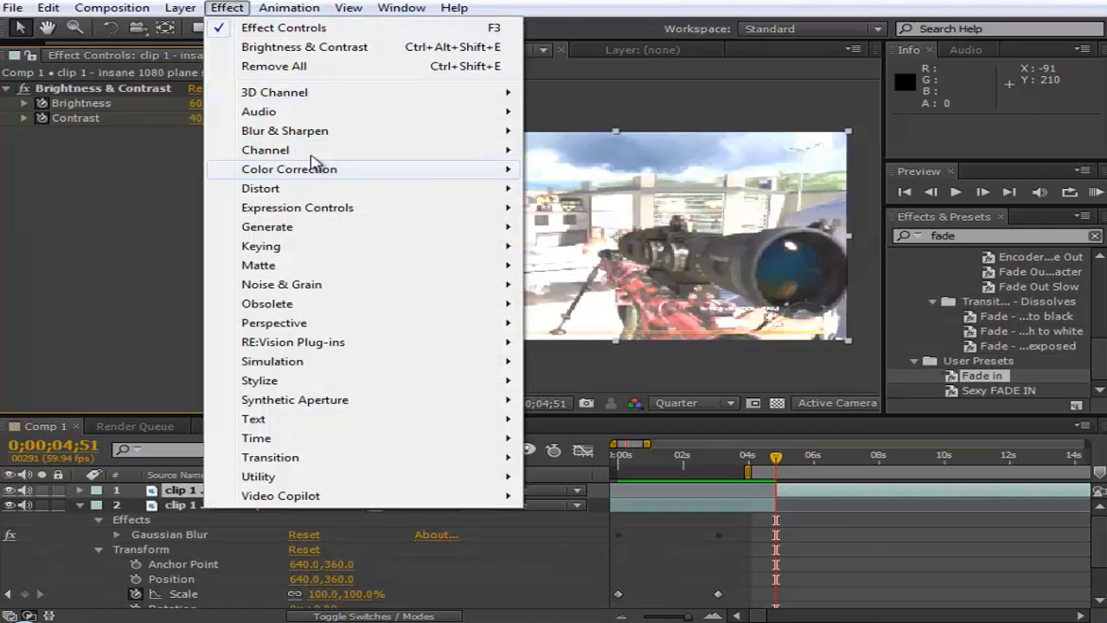
pyautogui.moveTo(298, 136)
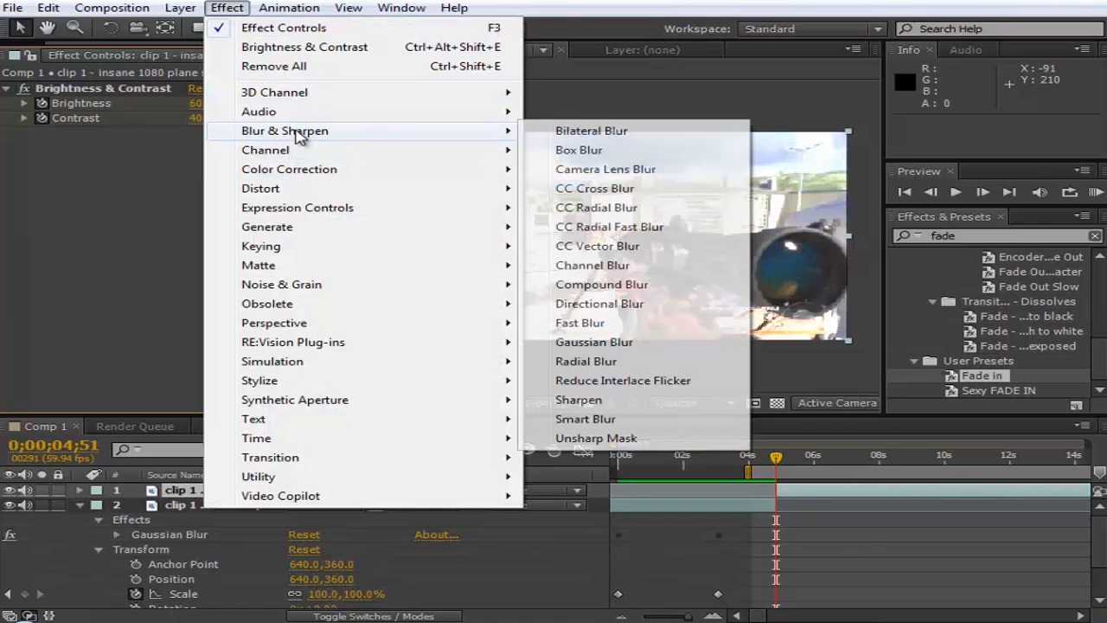
pyautogui.click(666, 365)
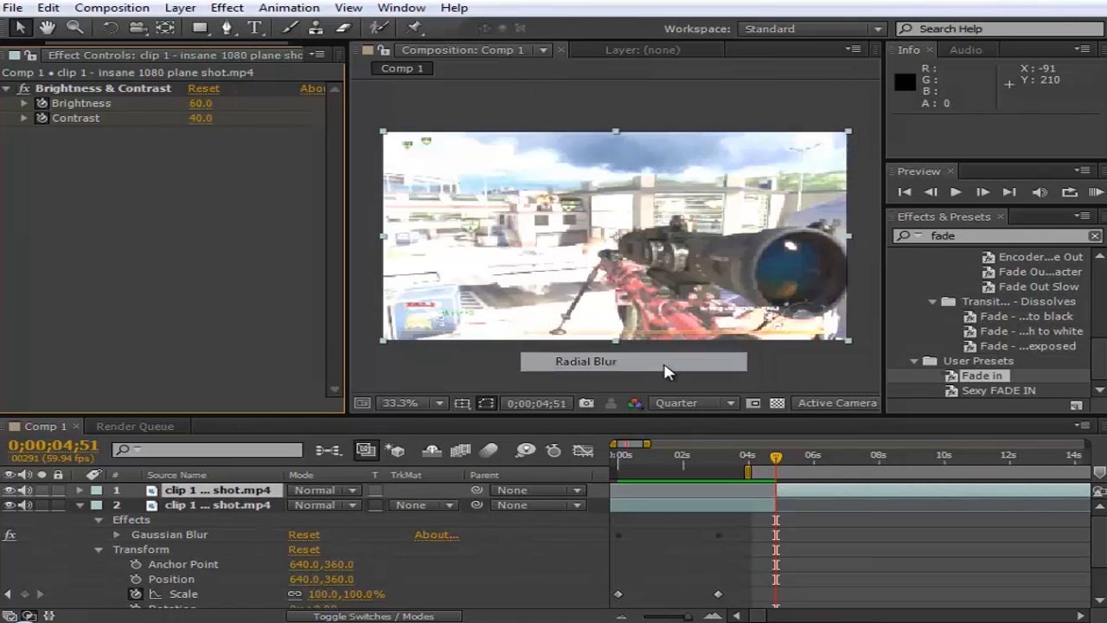
pyautogui.click(231, 329)
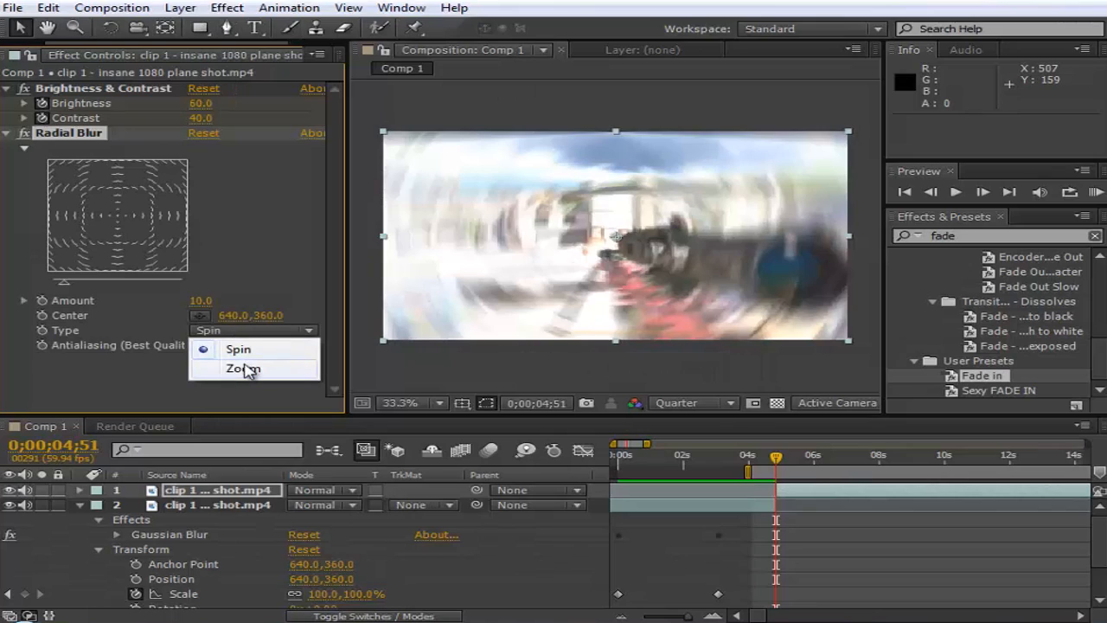
pyautogui.click(242, 369)
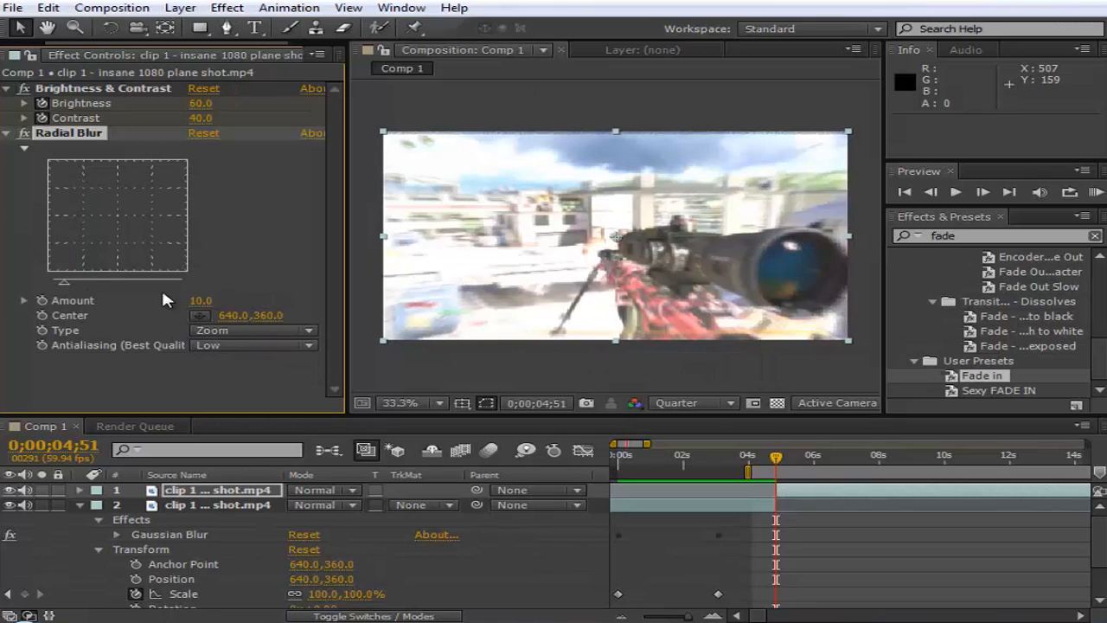
# - Enable keyframing for the Radial Blur Amount at 0;00;04;51, and set the Amount to 10
pyautogui.click(203, 302)
pyautogui.write('0')
pyautogui.press('Return')
pyautogui.click(41, 300)
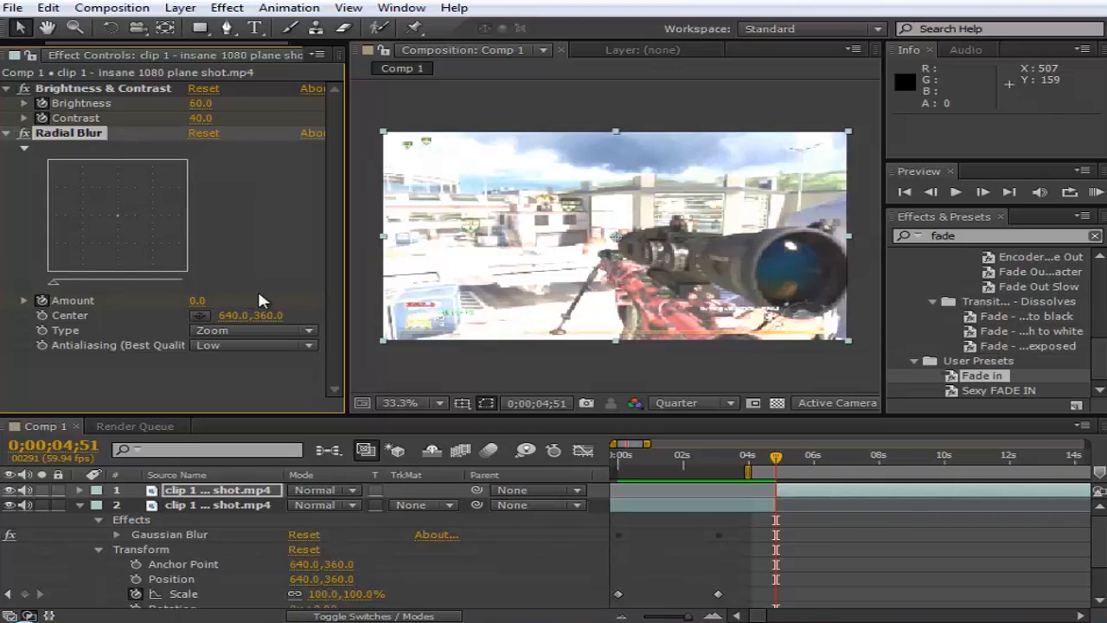
pyautogui.click(198, 300)
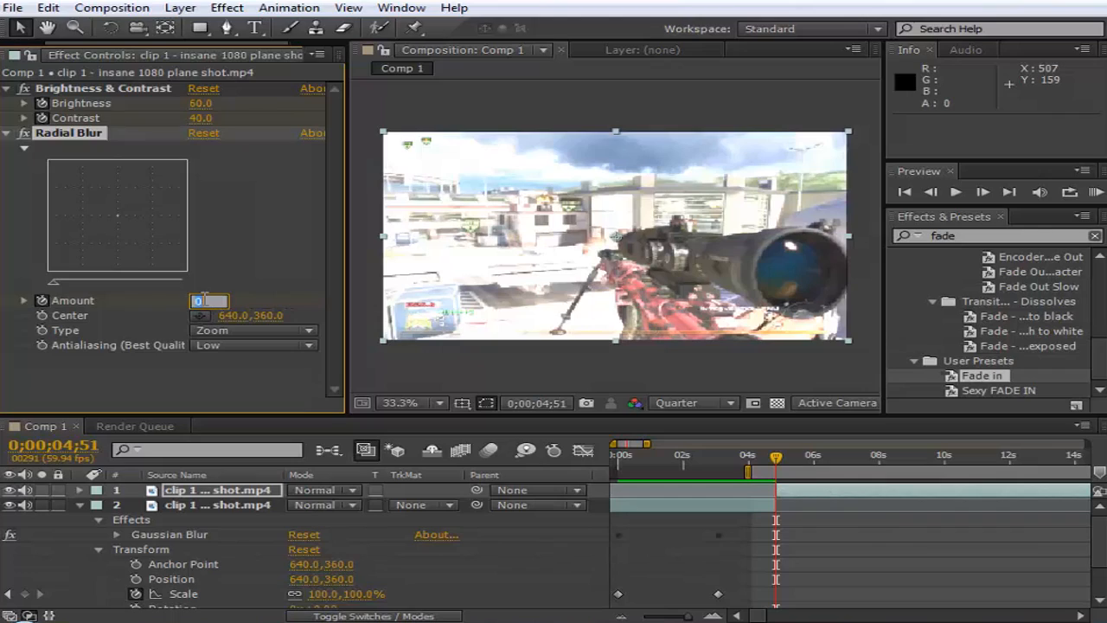
pyautogui.press('Return')
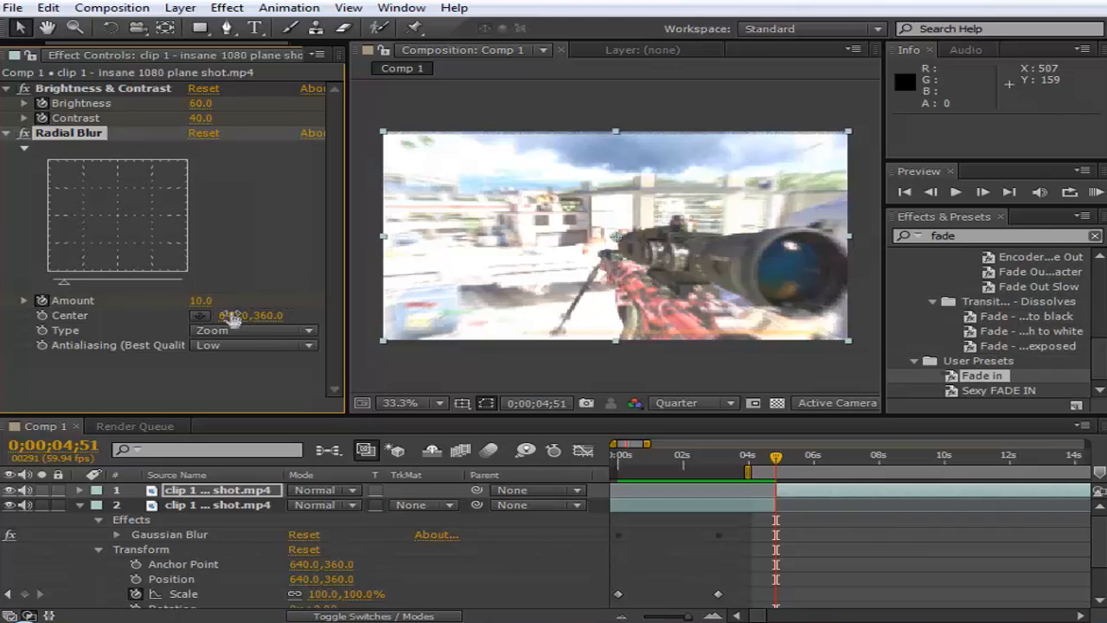
# - Try a Radial Blur Amount of 15 before restoring it to 10, and set the blur's Antialiasing to High
pyautogui.click(208, 301)
pyautogui.write('15')
pyautogui.press('Return')
pyautogui.click(202, 301)
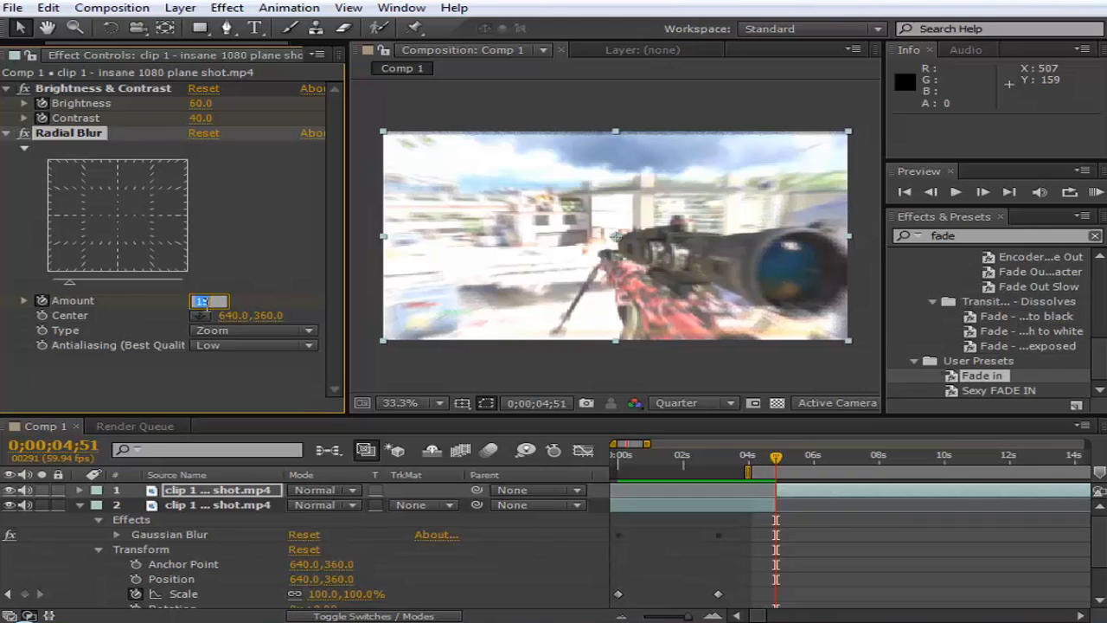
pyautogui.click(244, 344)
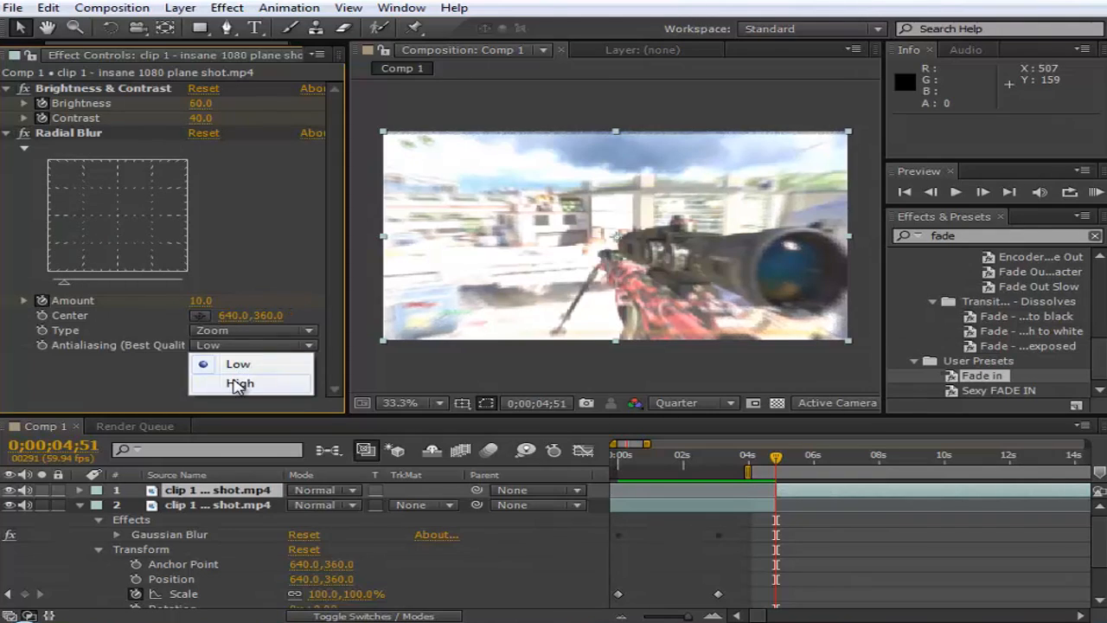
pyautogui.click(240, 384)
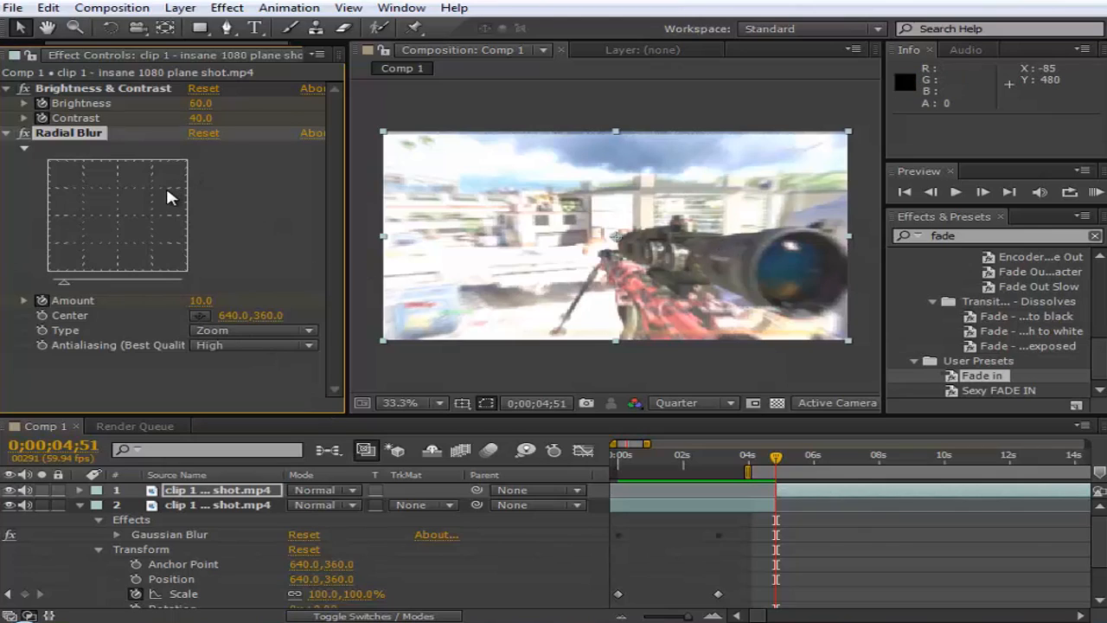
# - Add a Scale keyframe to the second segment at 0;00;04;53
pyautogui.click(780, 459)
pyautogui.moveTo(780, 460)
pyautogui.mouseDown()
pyautogui.moveTo(810, 464)
pyautogui.moveTo(773, 476)
pyautogui.moveTo(780, 482)
pyautogui.mouseUp()
pyautogui.click(80, 490)
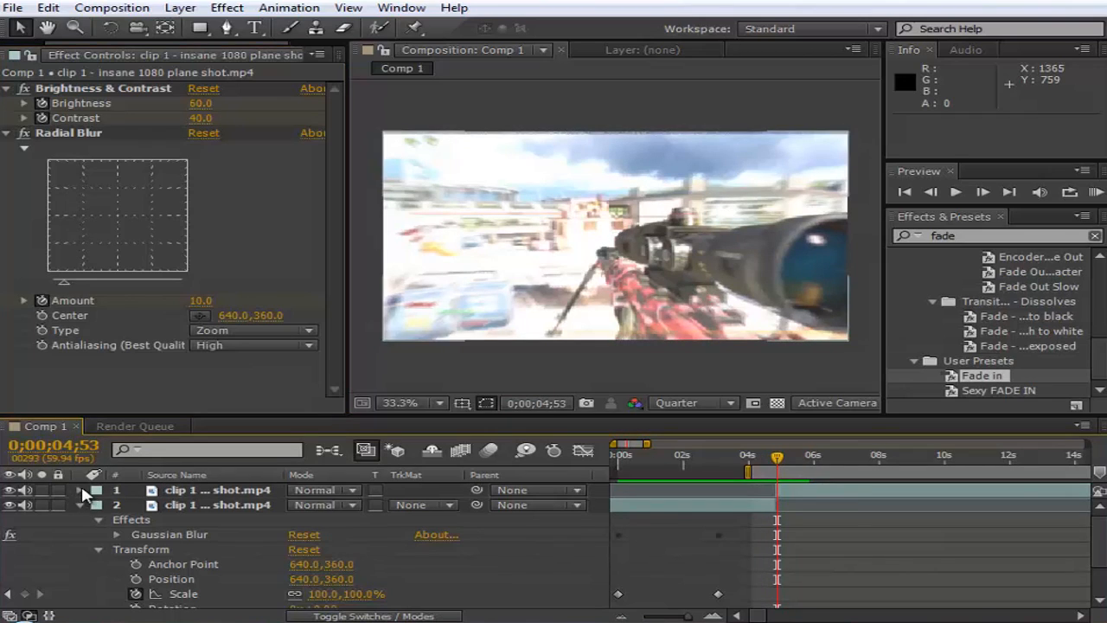
pyautogui.click(97, 519)
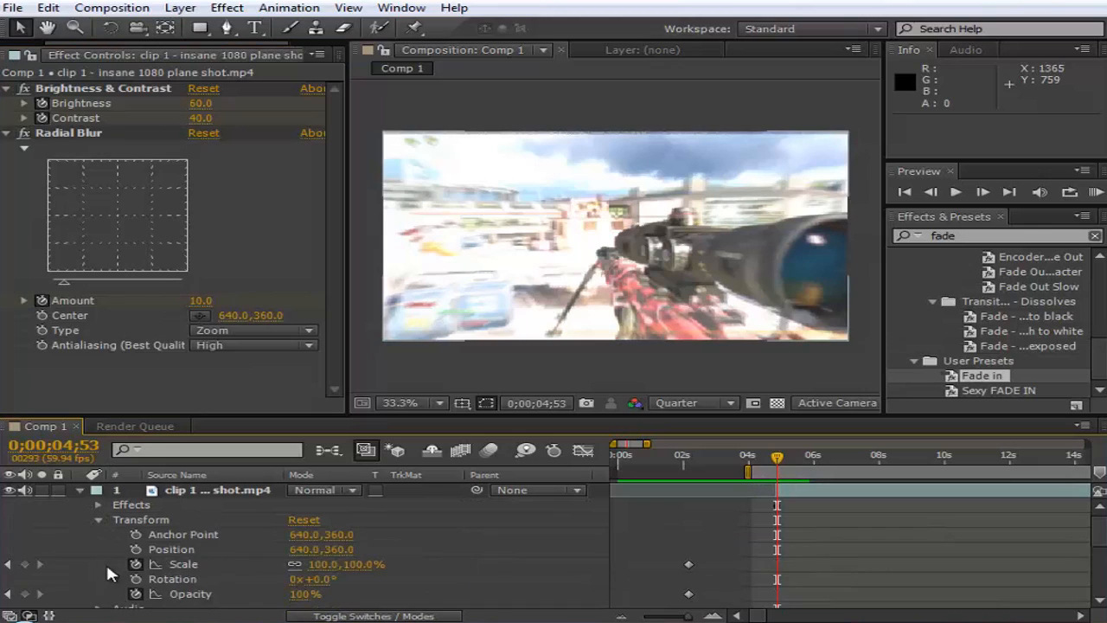
pyautogui.click(26, 563)
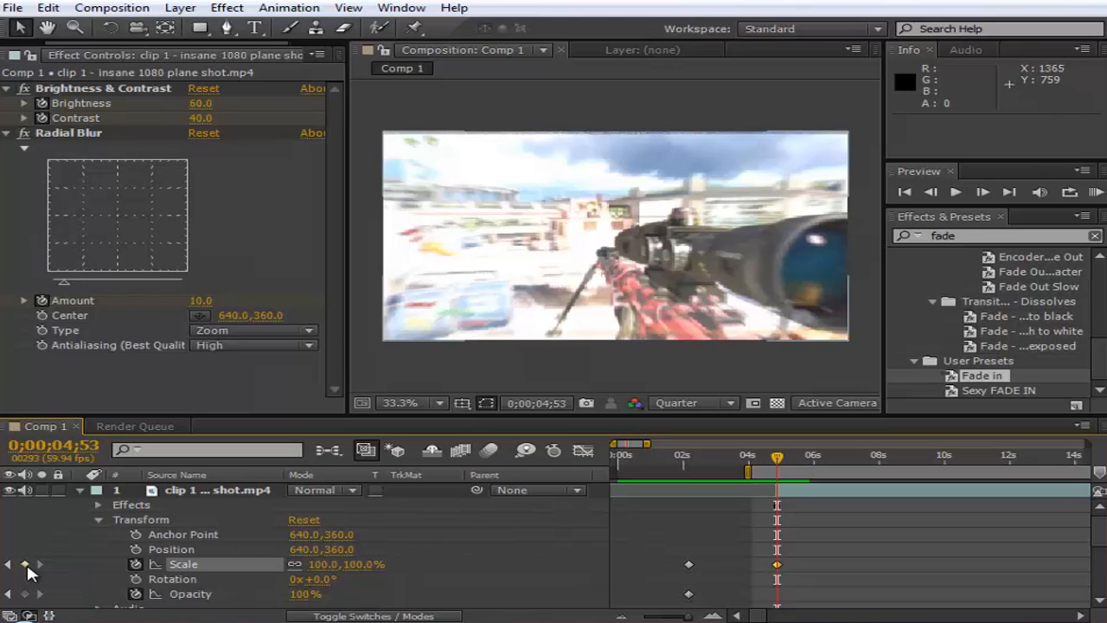
pyautogui.click(776, 565)
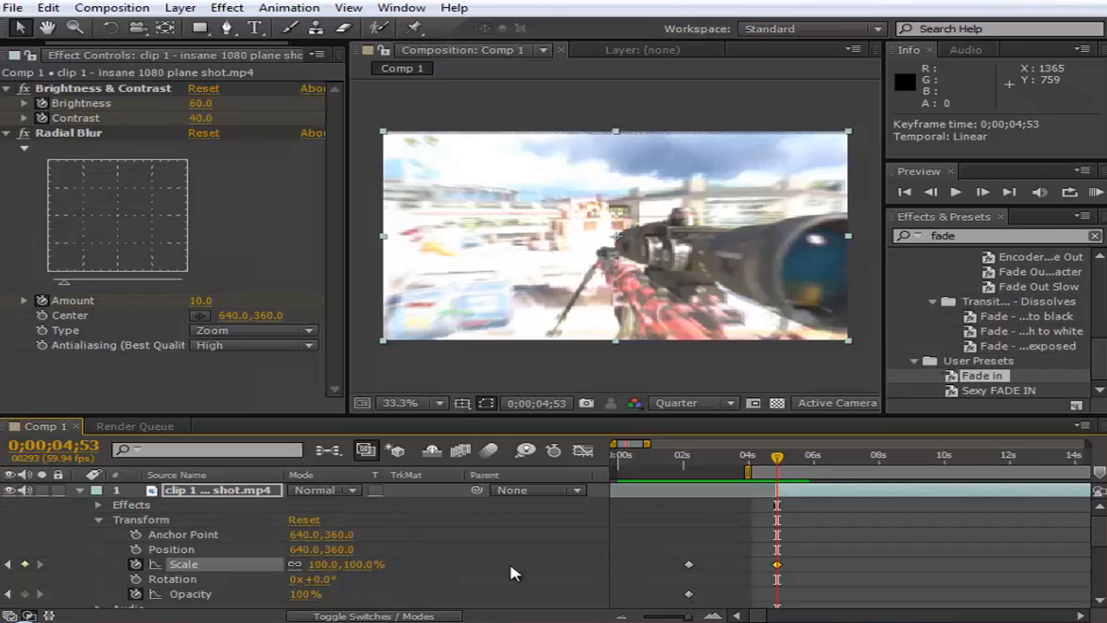
pyautogui.click(683, 551)
pyautogui.click(674, 455)
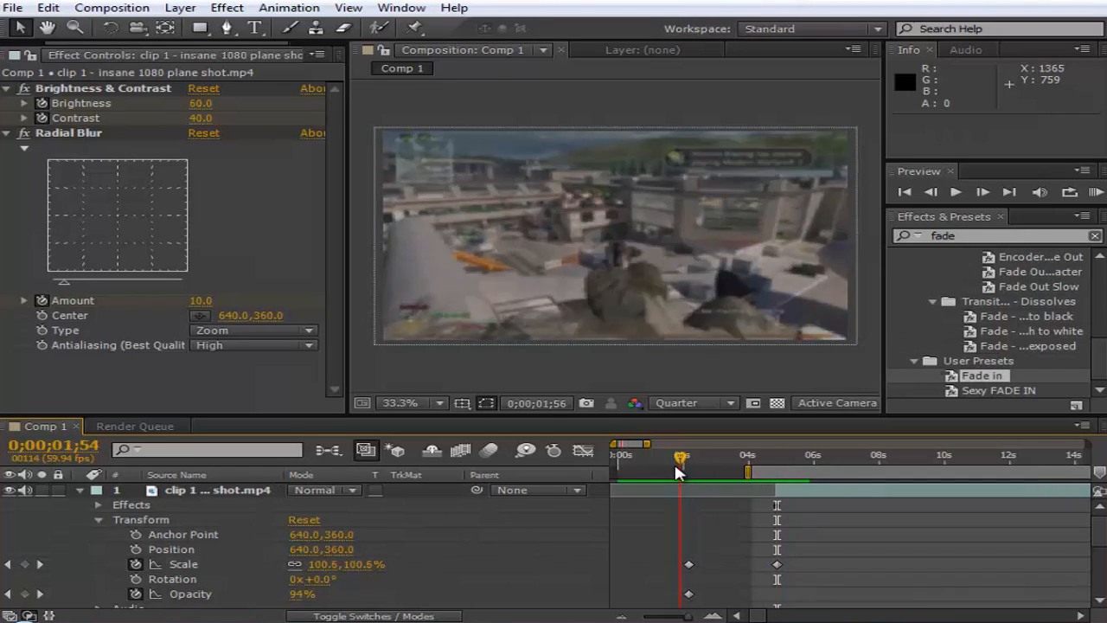
pyautogui.moveTo(722, 594)
pyautogui.mouseDown()
pyautogui.moveTo(674, 544)
pyautogui.moveTo(711, 596)
pyautogui.mouseUp()
pyautogui.click(709, 587)
pyautogui.moveTo(774, 467); pyautogui.dragTo(839, 471)
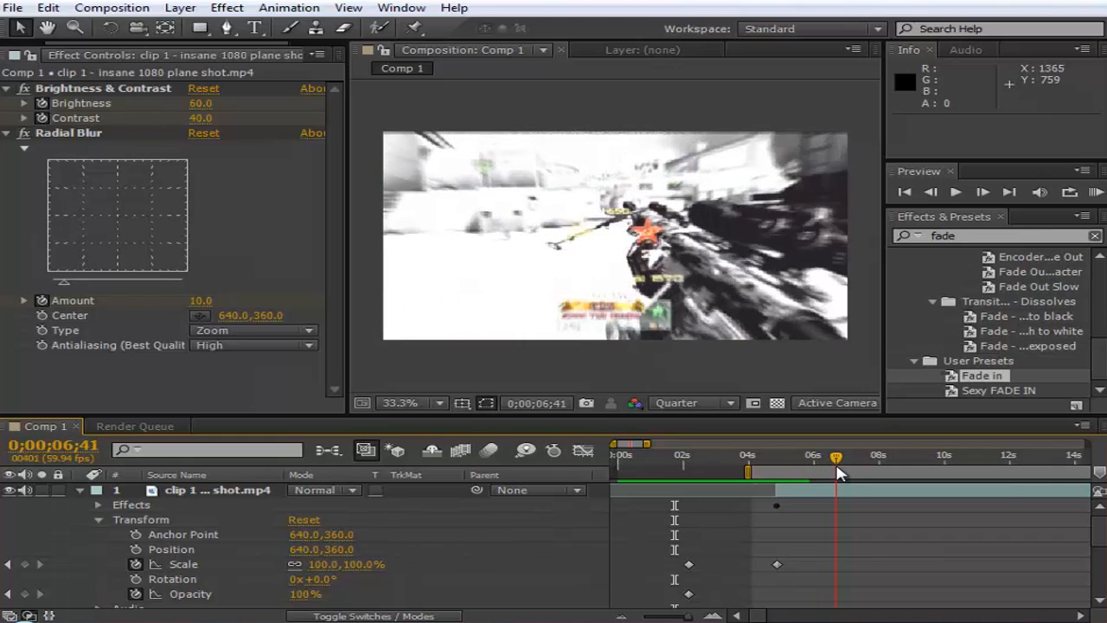
pyautogui.moveTo(772, 536)
pyautogui.mouseDown()
pyautogui.moveTo(798, 569)
pyautogui.moveTo(767, 547)
pyautogui.mouseUp()
pyautogui.click(797, 569)
pyautogui.click(323, 564)
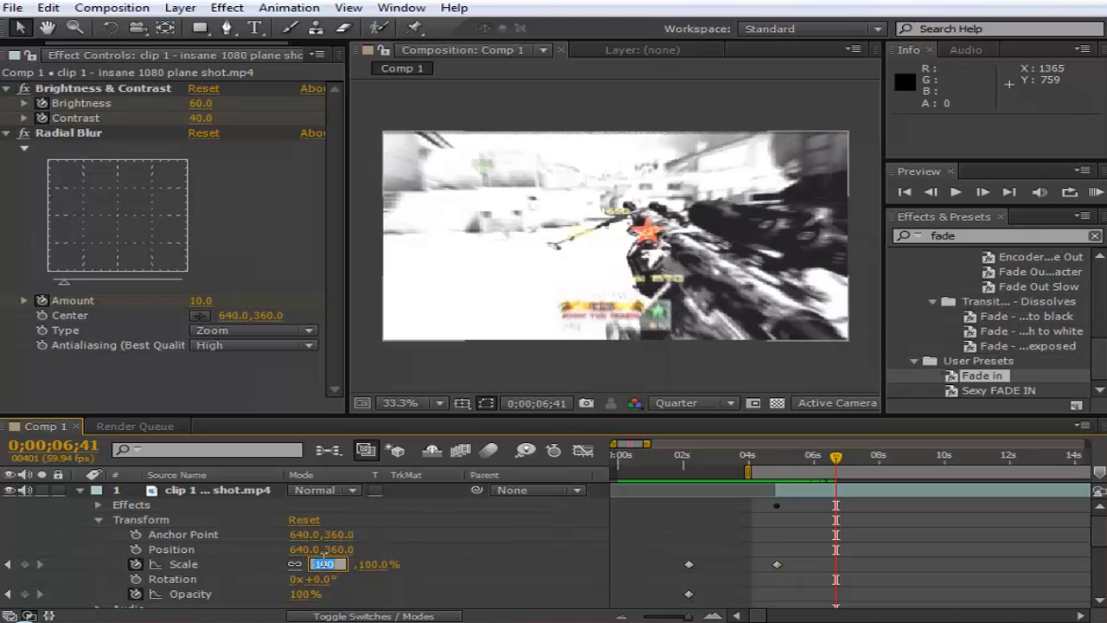
pyautogui.moveTo(833, 458); pyautogui.dragTo(777, 467)
pyautogui.doubleClick(778, 566)
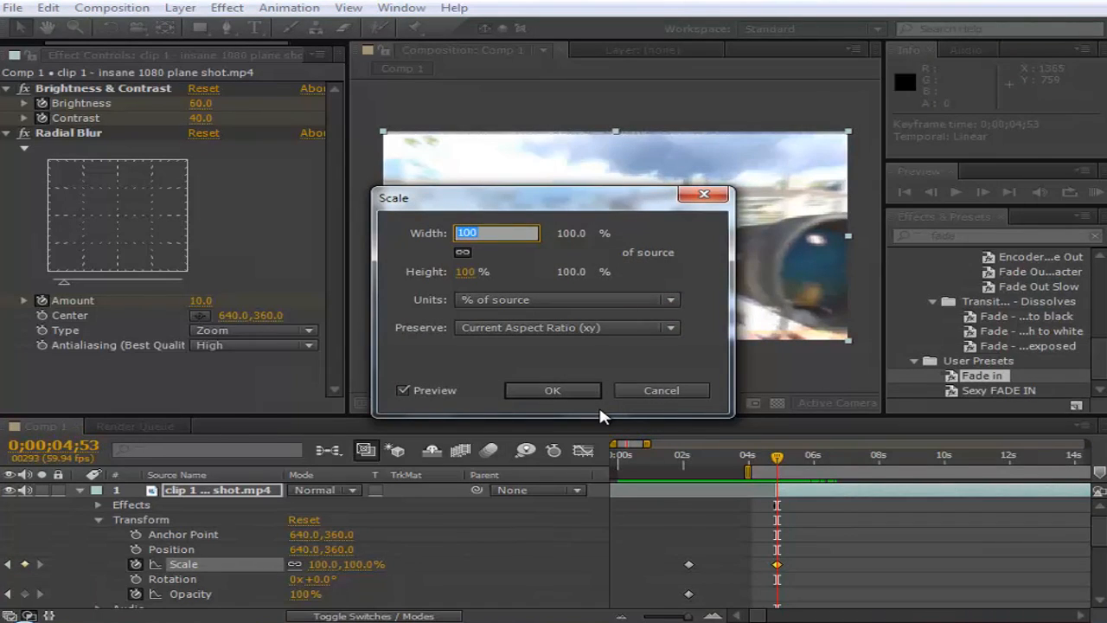
pyautogui.click(653, 390)
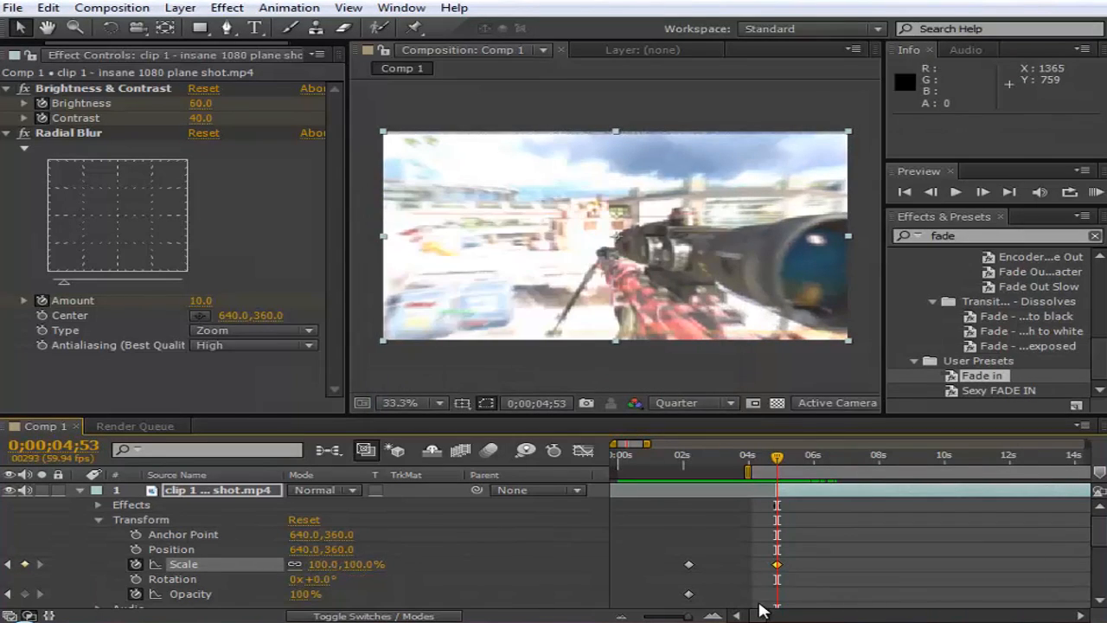
# - Set the second segment's Scale to 110% at 0;00;04;53
pyautogui.click(323, 564)
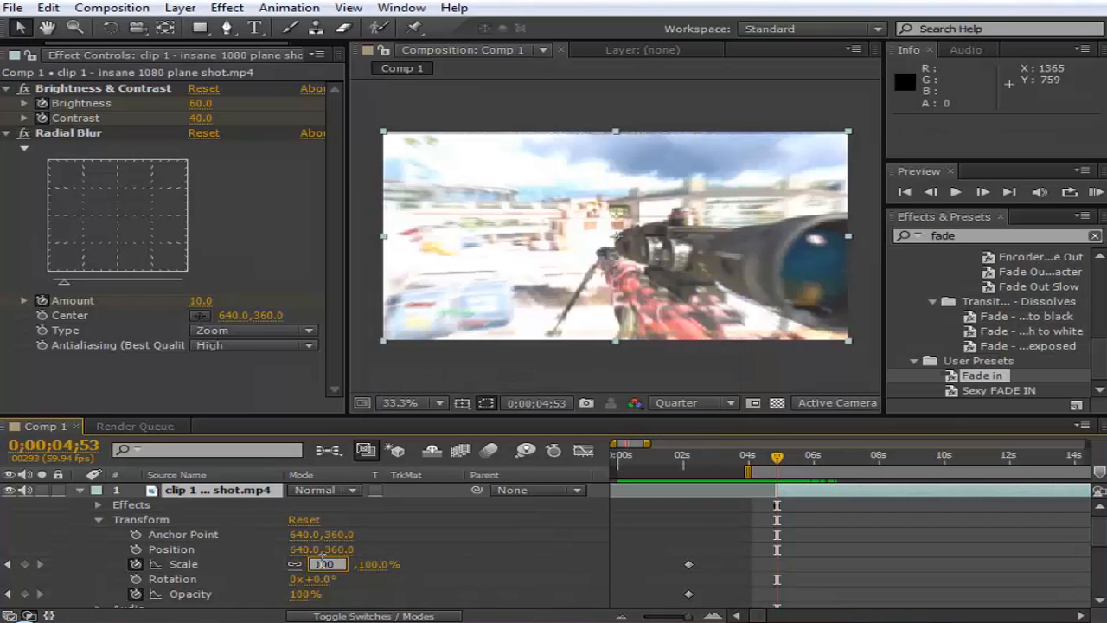
pyautogui.write('110')
pyautogui.press('Return')
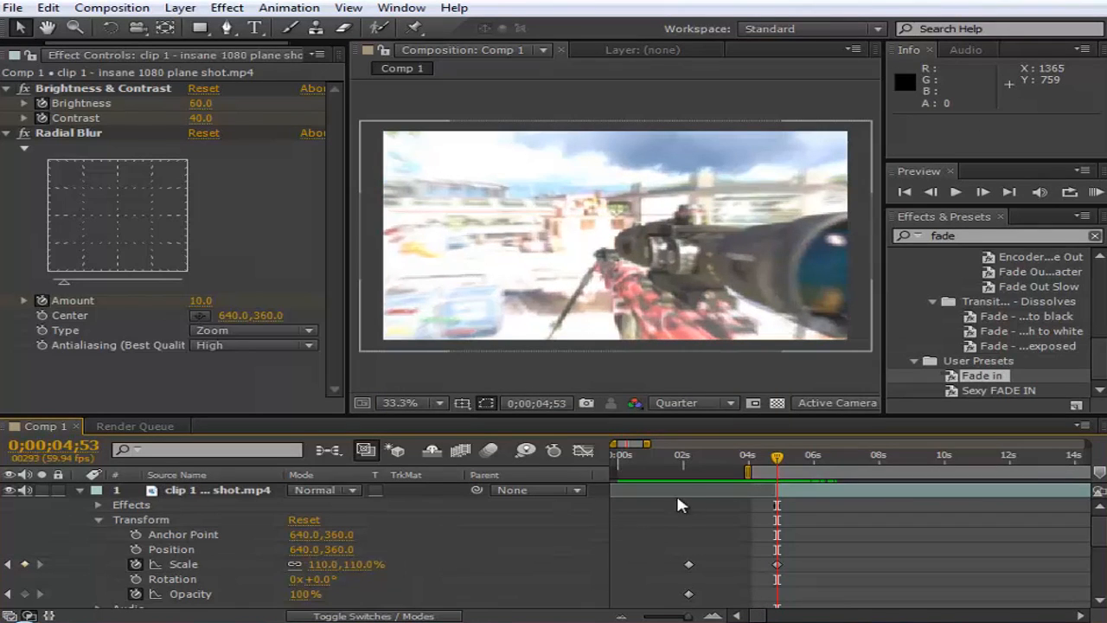
# - Keyframe the second segment's Scale back to 100% at 0;00;06;05
pyautogui.click(797, 465)
pyautogui.moveTo(797, 466); pyautogui.dragTo(815, 466)
pyautogui.click(322, 564)
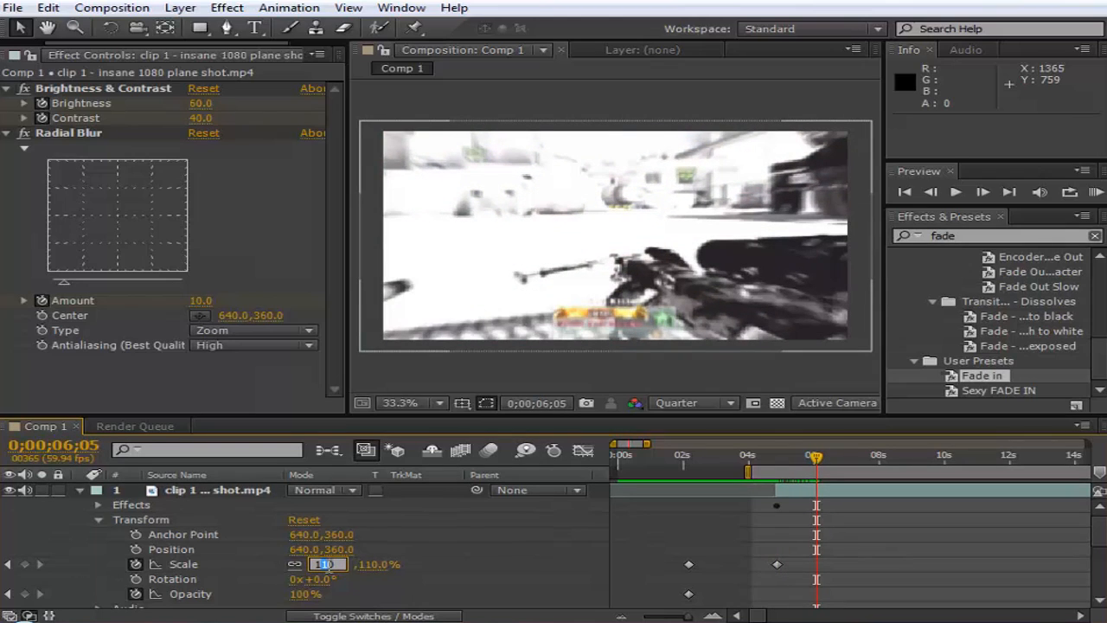
pyautogui.write('109')
pyautogui.press('Return')
pyautogui.moveTo(780, 466)
pyautogui.mouseDown()
pyautogui.moveTo(764, 467)
pyautogui.moveTo(808, 474)
pyautogui.moveTo(778, 481)
pyautogui.mouseUp()
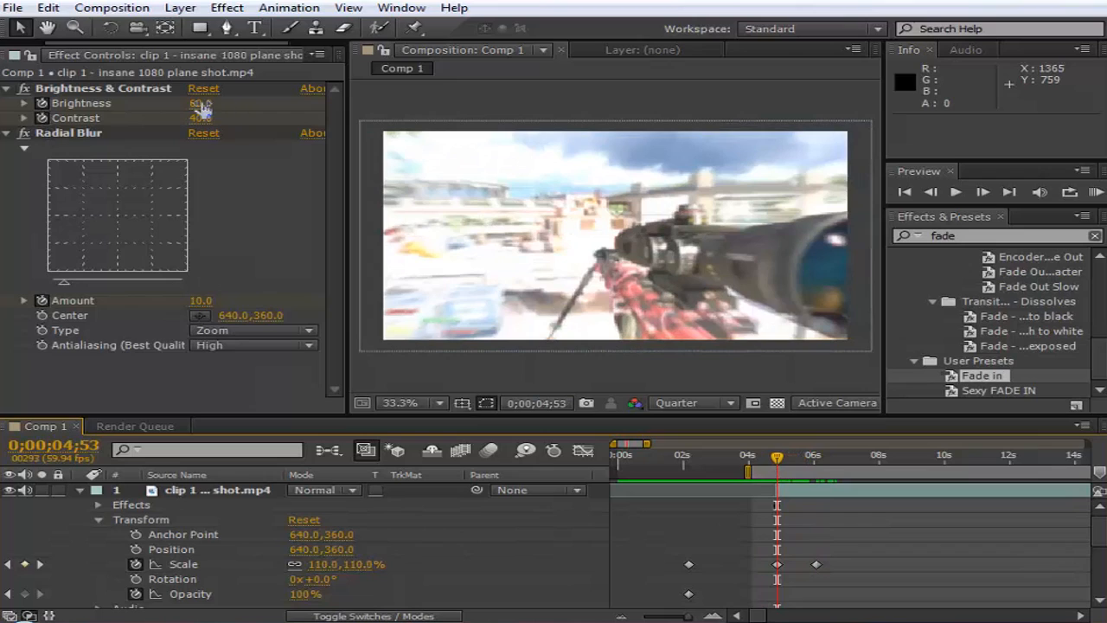
pyautogui.moveTo(806, 460); pyautogui.dragTo(816, 462)
pyautogui.click(817, 564)
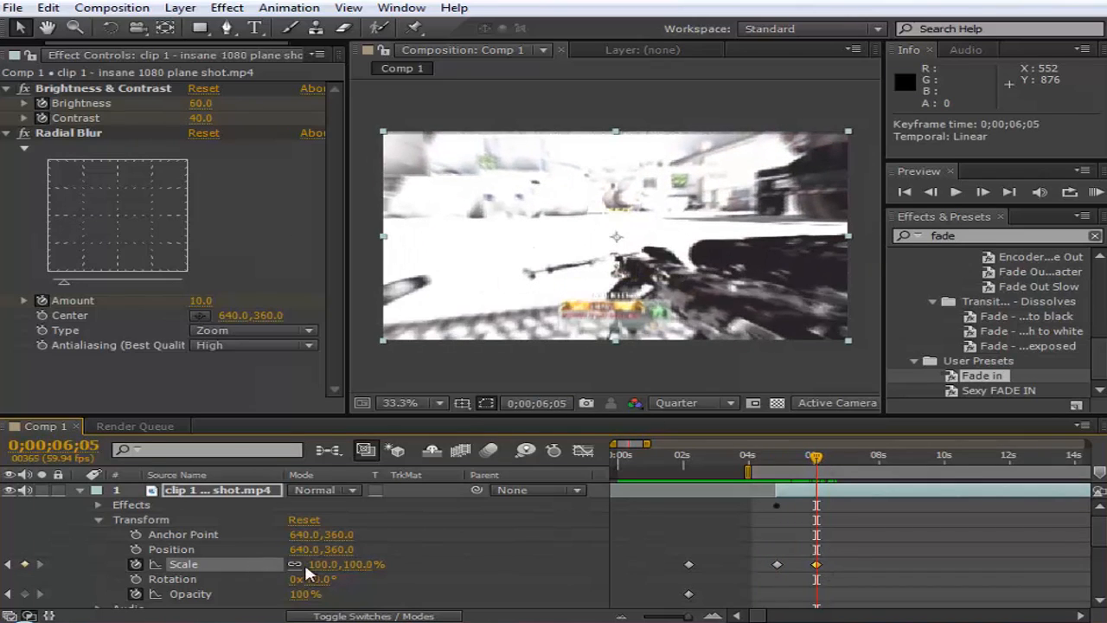
# - Set the second segment's Brightness, Contrast and Radial Blur Amount to 0 at 0;00;06;03
pyautogui.click(775, 564)
pyautogui.moveTo(781, 455); pyautogui.dragTo(818, 469)
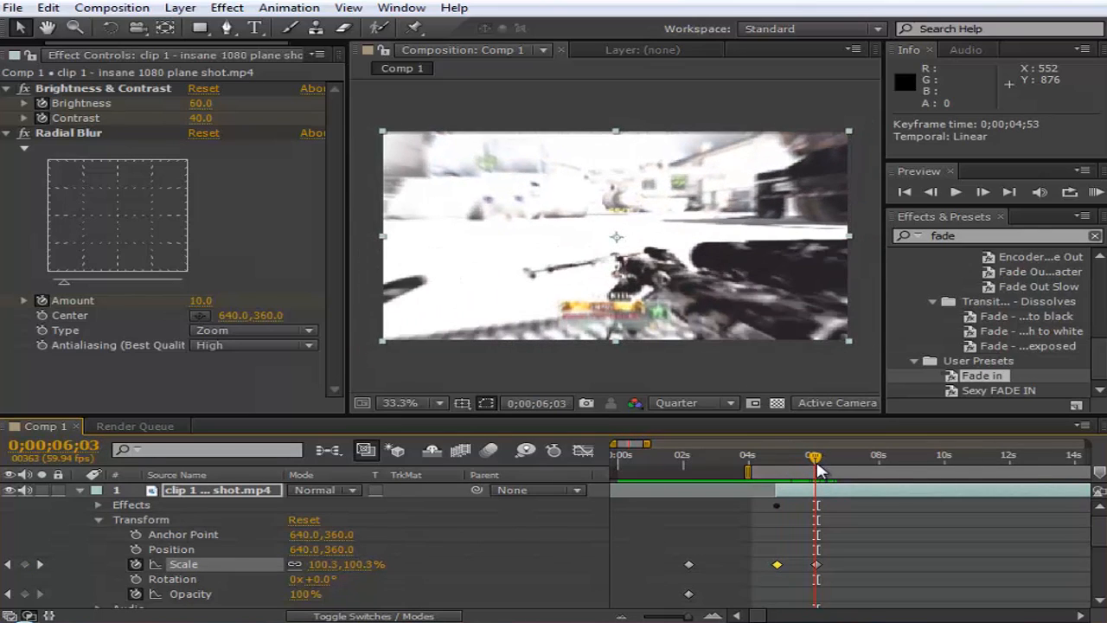
pyautogui.click(199, 103)
pyautogui.write('0')
pyautogui.click(179, 239)
pyautogui.click(200, 119)
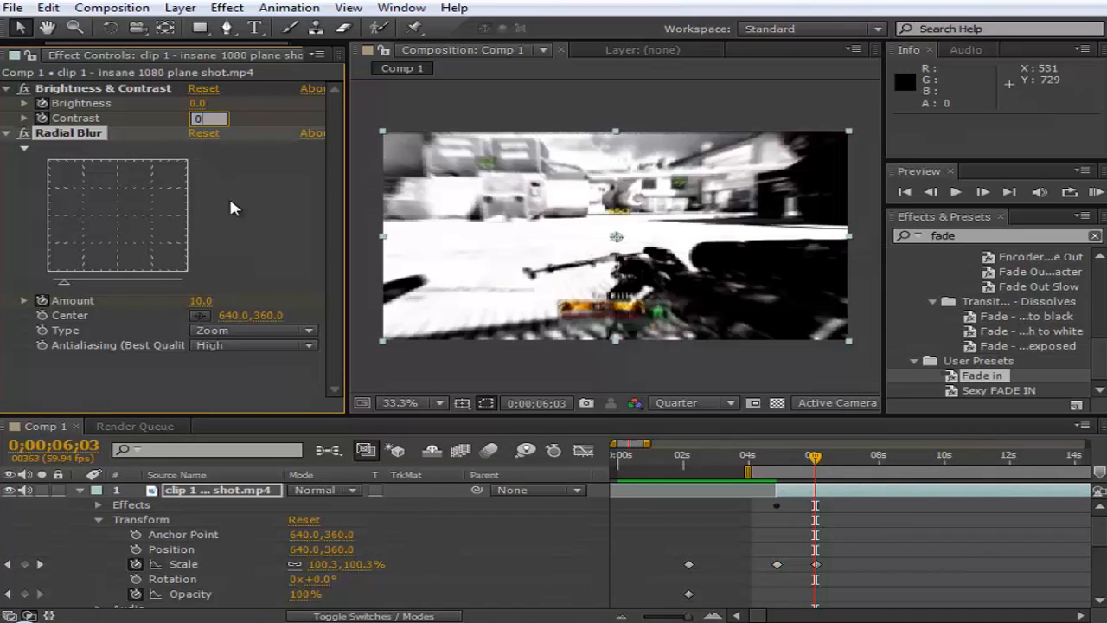
pyautogui.write('0')
pyautogui.click(230, 202)
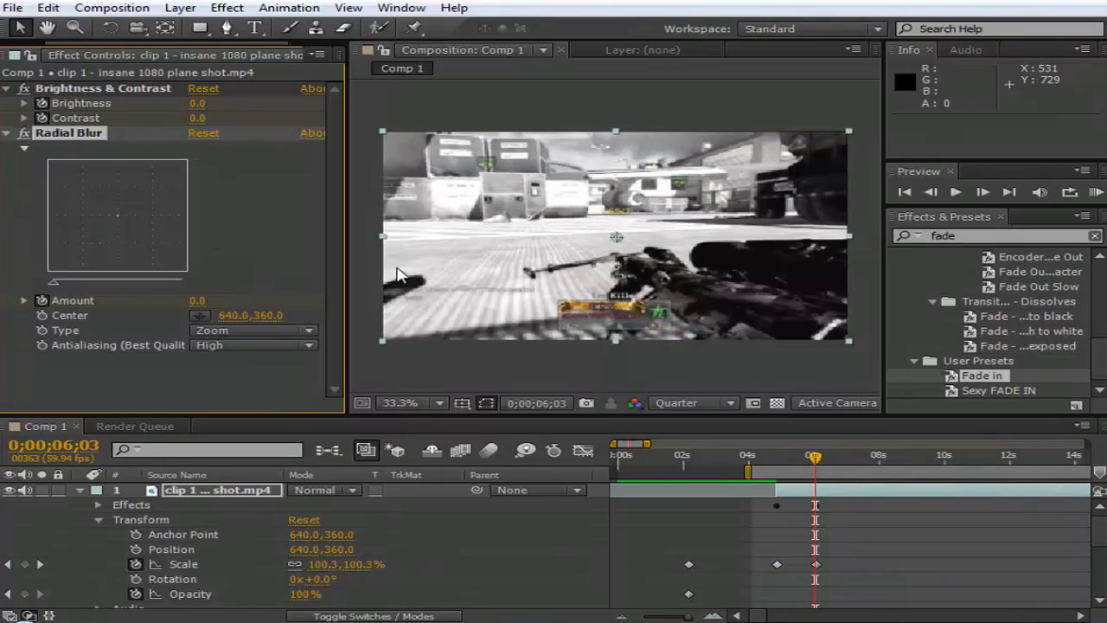
# - Move the second segment's last Scale keyframe to 0;00;07;01, and preview the effect with a RAM preview
pyautogui.moveTo(808, 463)
pyautogui.mouseDown()
pyautogui.moveTo(783, 471)
pyautogui.moveTo(810, 471)
pyautogui.mouseUp()
pyautogui.click(816, 564)
pyautogui.moveTo(821, 565); pyautogui.dragTo(847, 565)
pyautogui.moveTo(822, 474); pyautogui.dragTo(787, 485)
pyautogui.moveTo(845, 563); pyautogui.dragTo(850, 571)
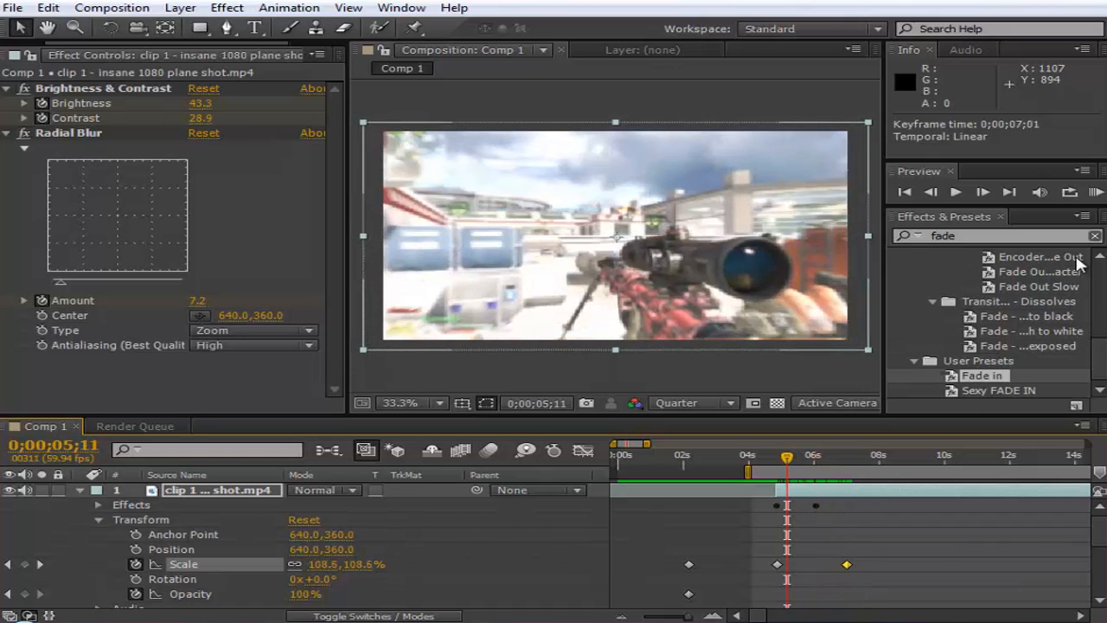
pyautogui.click(1096, 191)
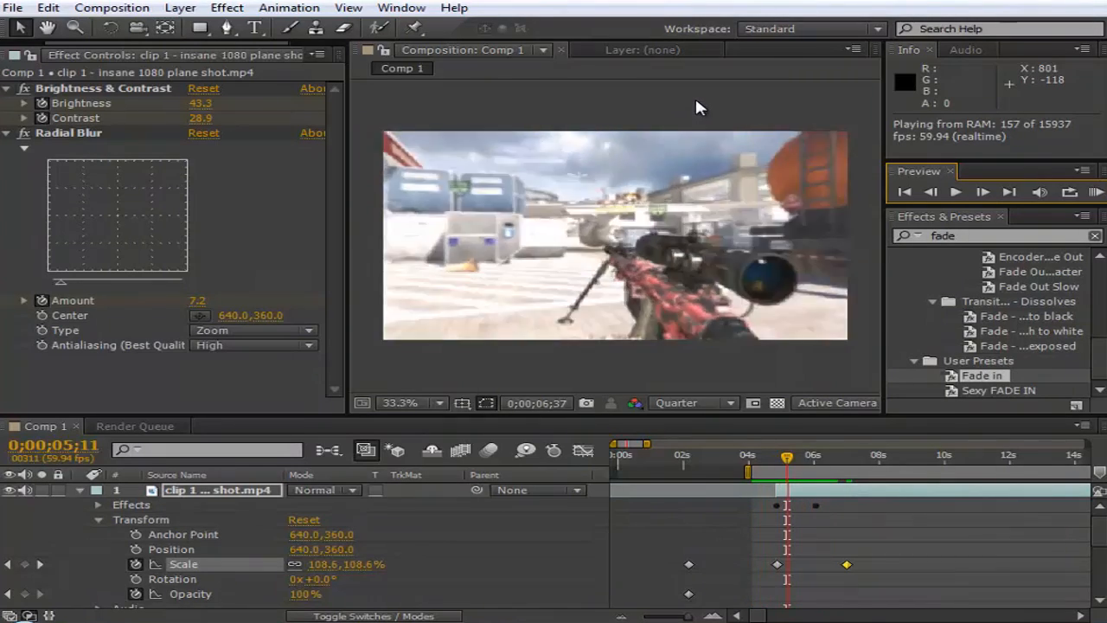
pyautogui.press('space')
# - Add clip 1 - insane 1080 plane shot.mp4 to Comp 1 again as the top layer, with its trimmed start at about 0;00;06;05
pyautogui.moveTo(810, 456); pyautogui.dragTo(818, 458)
pyautogui.click(825, 491)
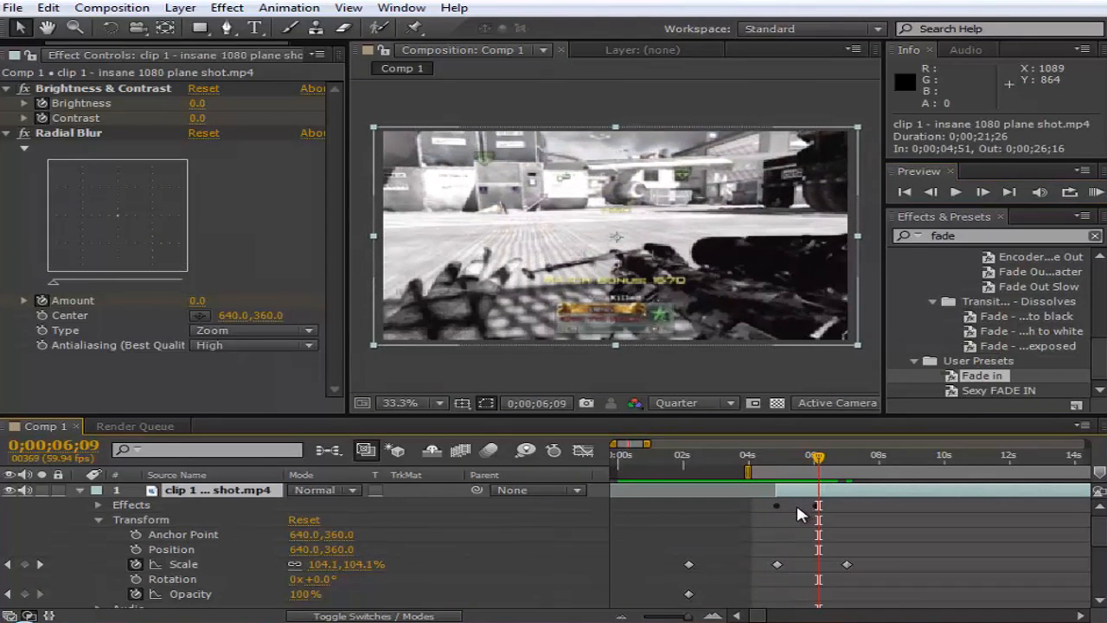
pyautogui.moveTo(348, 149); pyautogui.dragTo(490, 150)
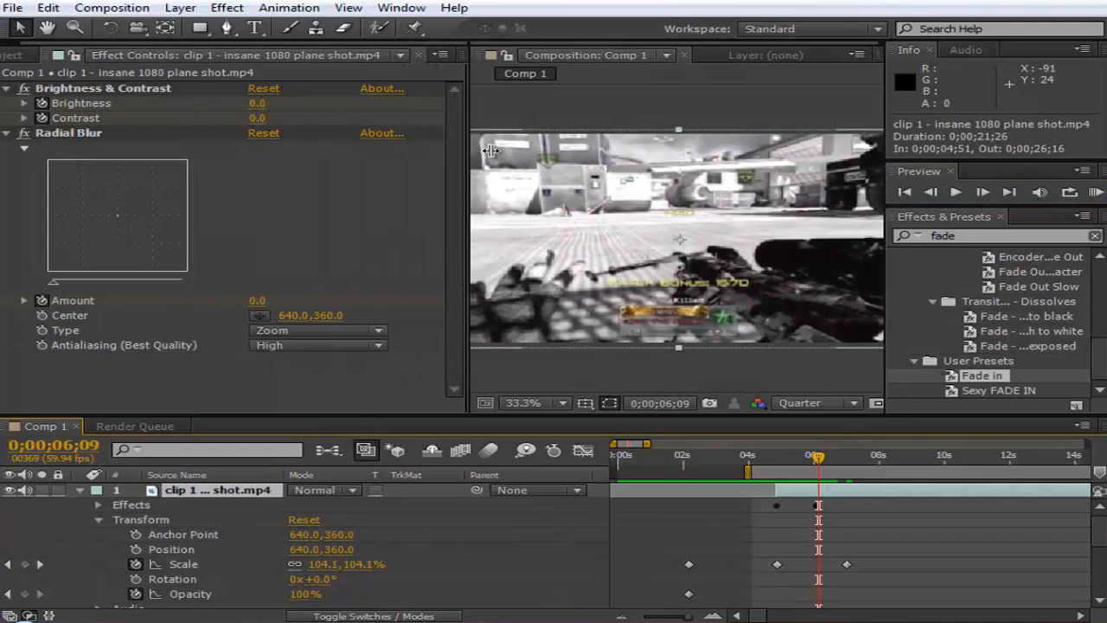
pyautogui.click(25, 55)
pyautogui.moveTo(70, 242); pyautogui.dragTo(1085, 490)
pyautogui.moveTo(666, 617); pyautogui.dragTo(681, 618)
pyautogui.moveTo(803, 492); pyautogui.dragTo(664, 490)
# - Fine-tune the new top layer so that it starts at 0;00;06;14
pyautogui.click(714, 616)
pyautogui.click(713, 616)
pyautogui.click(621, 616)
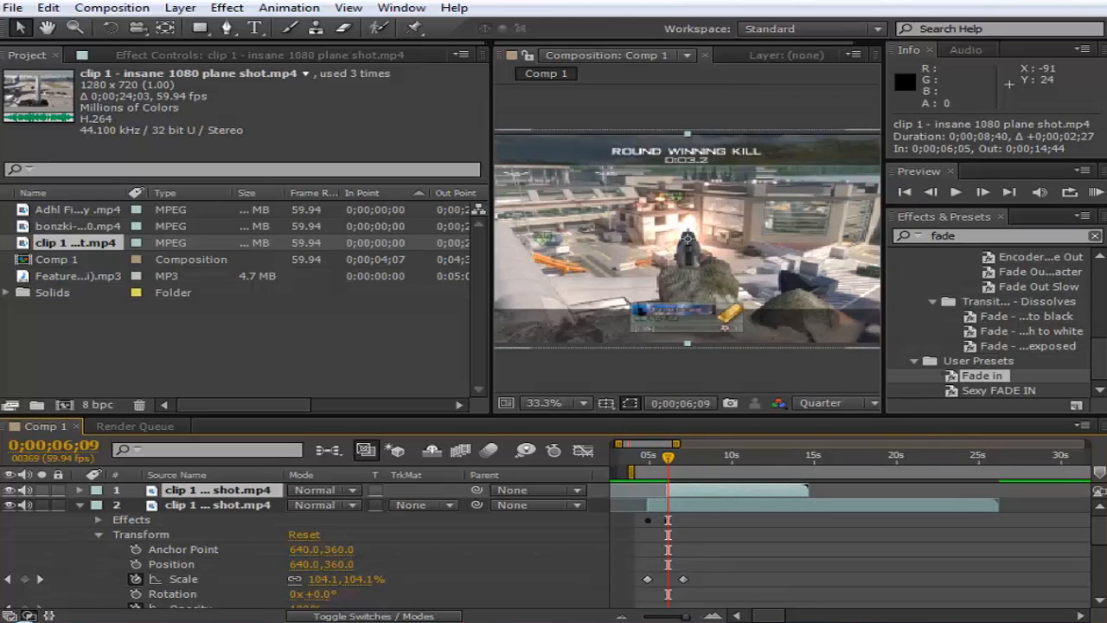
pyautogui.click(714, 615)
pyautogui.moveTo(666, 471)
pyautogui.mouseDown()
pyautogui.moveTo(620, 477)
pyautogui.moveTo(701, 493)
pyautogui.moveTo(674, 490)
pyautogui.mouseUp()
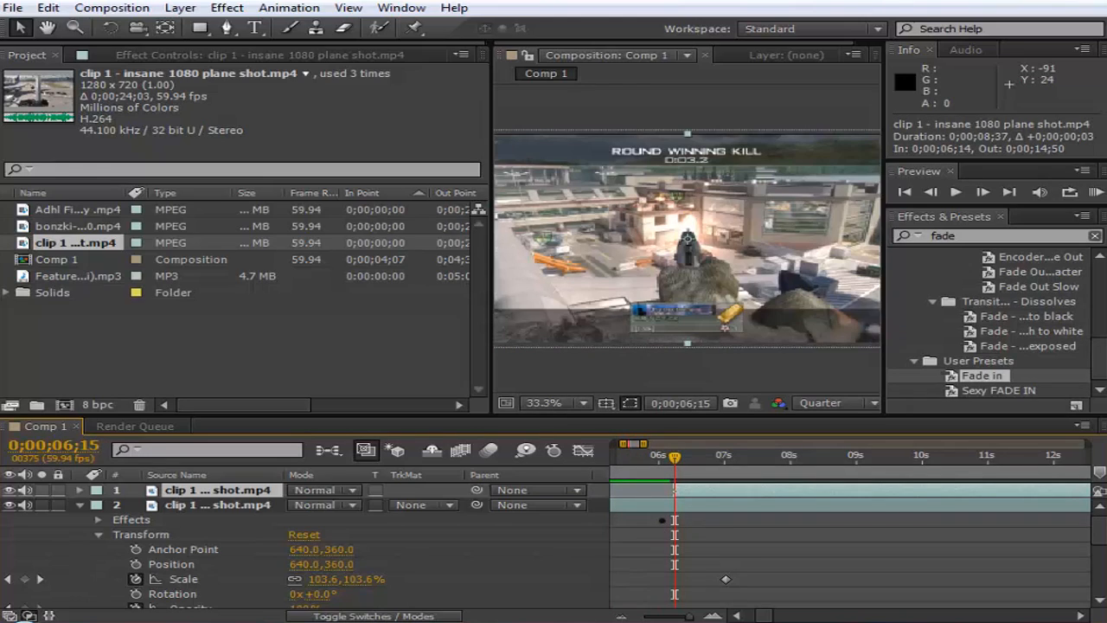
# - Add an Opacity keyframe of 0% to the top clip layer at its start, 0;00;06;15
pyautogui.click(87, 489)
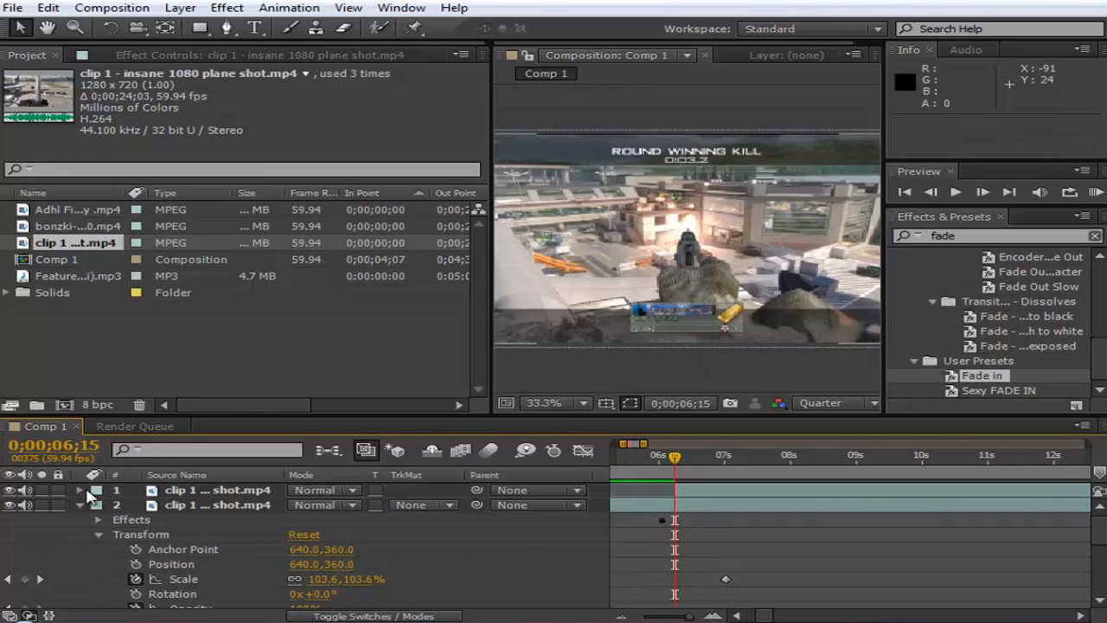
pyautogui.click(98, 505)
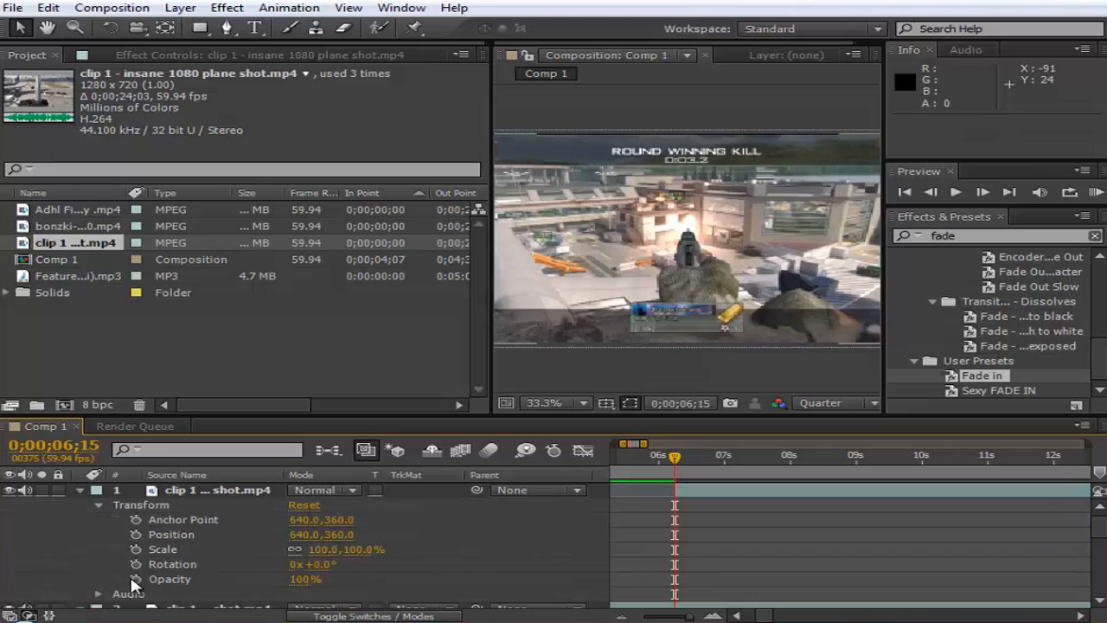
pyautogui.click(136, 578)
pyautogui.moveTo(305, 580); pyautogui.dragTo(7, 524)
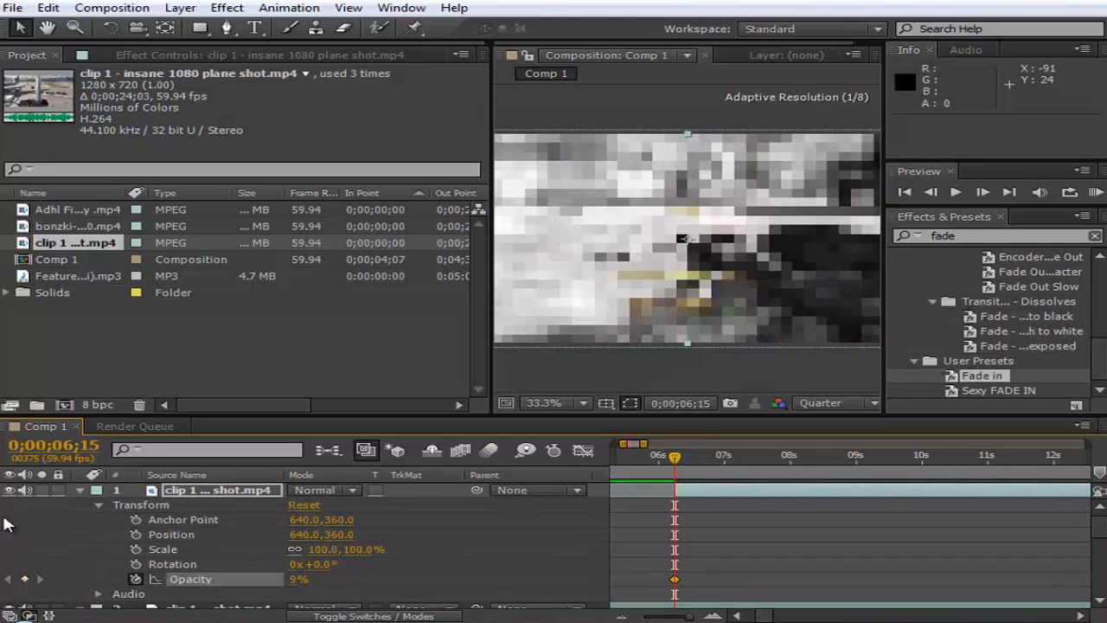
pyautogui.moveTo(294, 579); pyautogui.dragTo(97, 569)
pyautogui.click(231, 569)
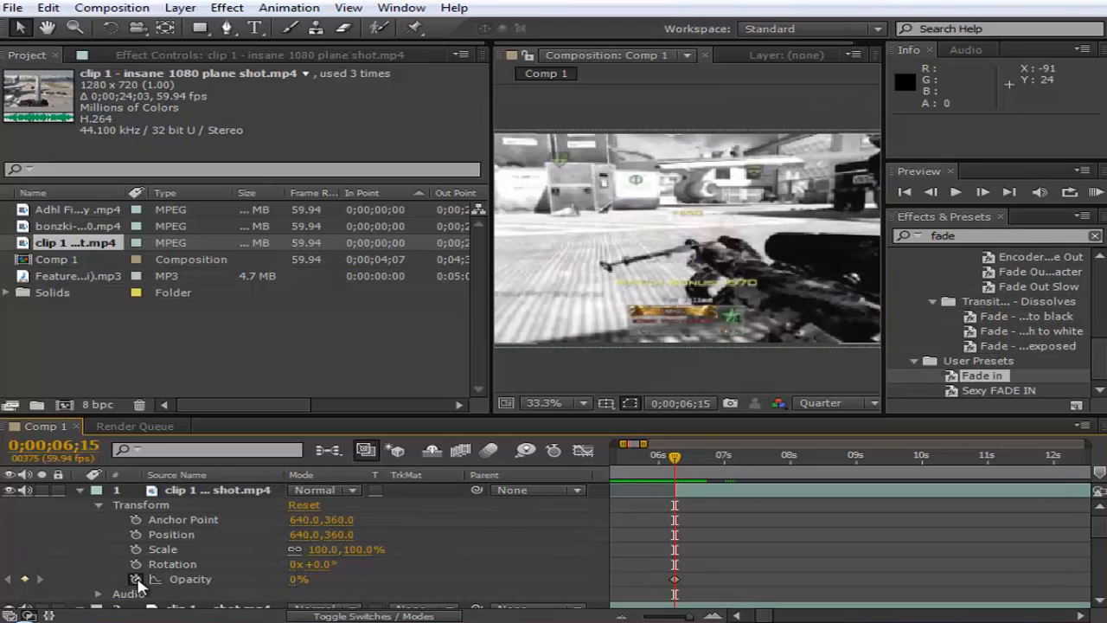
pyautogui.click(674, 581)
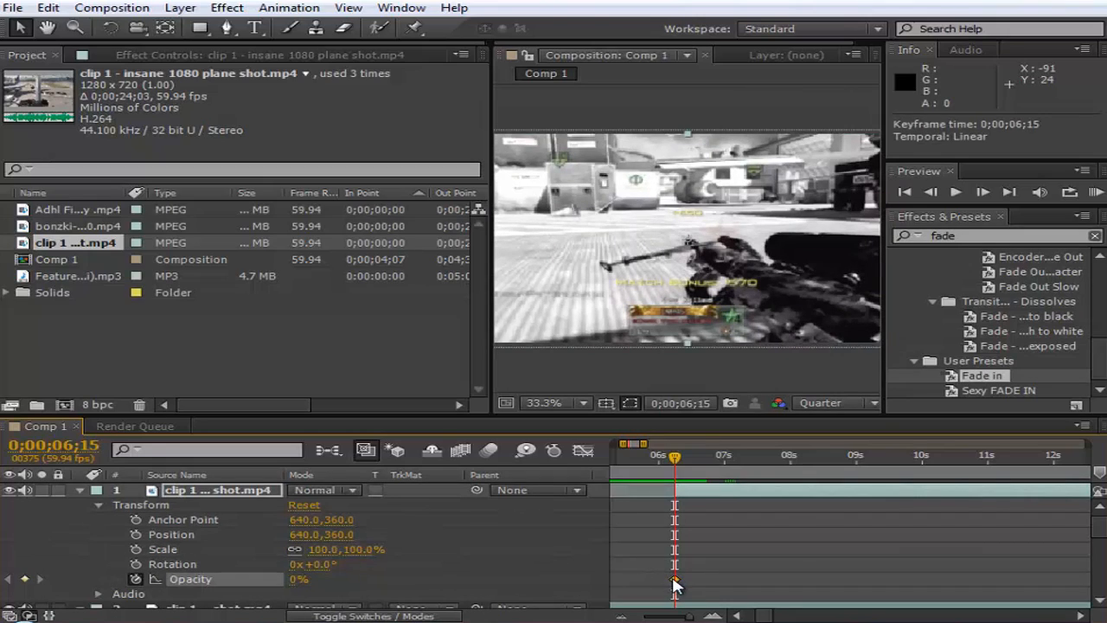
# - Move the last Scale keyframe of the second clip layer to about 0;00;09;11
pyautogui.moveTo(887, 440); pyautogui.dragTo(791, 468)
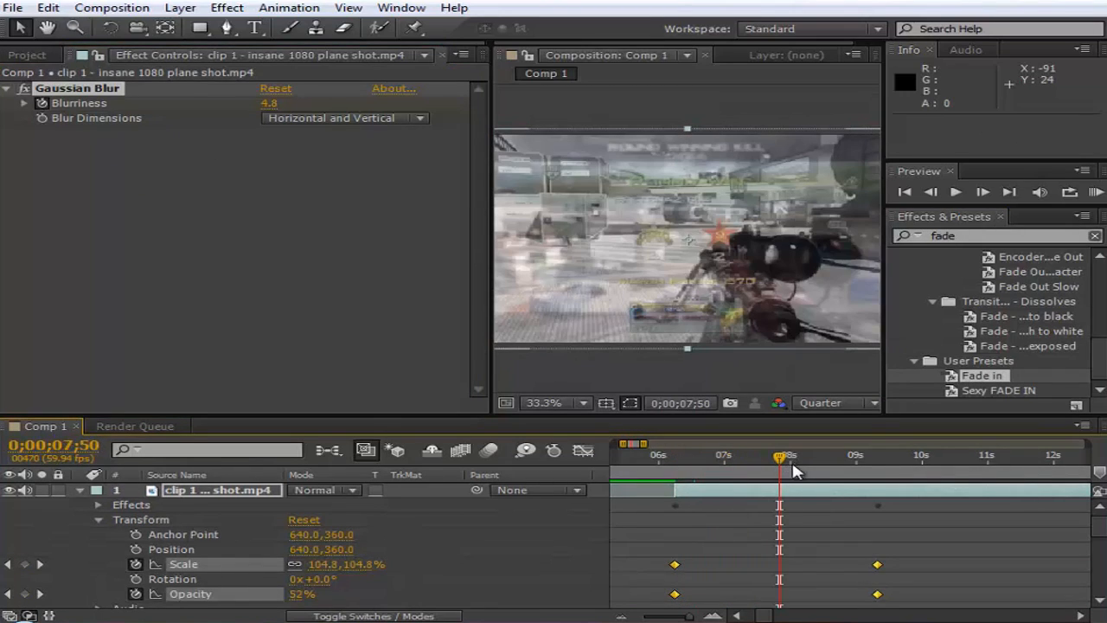
pyautogui.scroll(-4, 810, 562)
pyautogui.click(781, 535)
pyautogui.scroll(1, 758, 536)
pyautogui.scroll(1, 744, 549)
pyautogui.scroll(-1, 733, 562)
pyautogui.moveTo(729, 564); pyautogui.dragTo(839, 562)
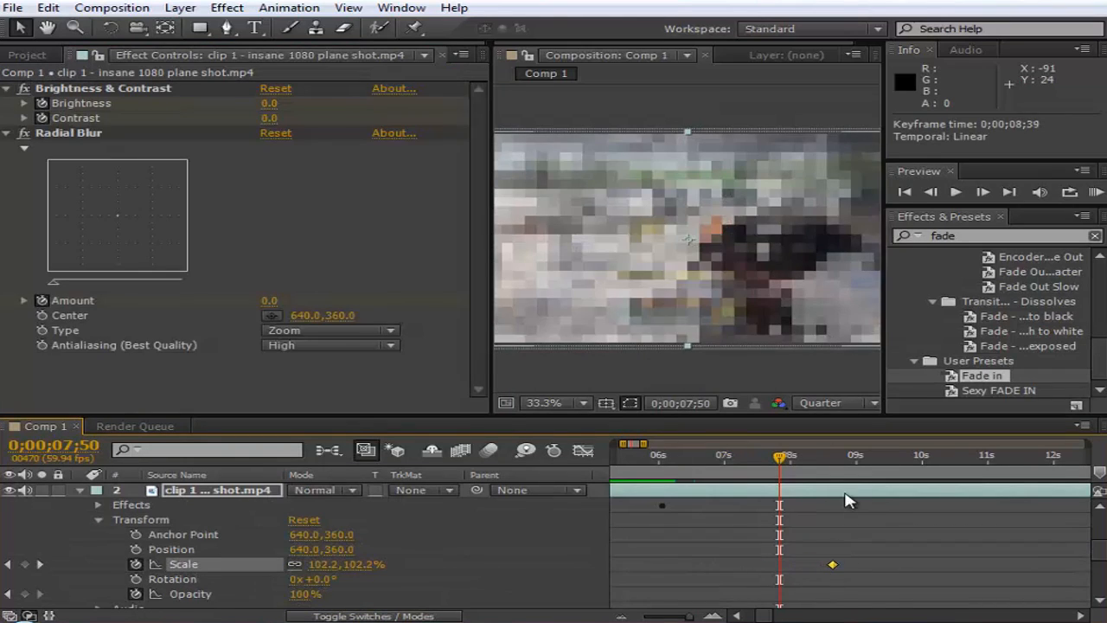
pyautogui.scroll(1, 844, 503)
pyautogui.moveTo(863, 467); pyautogui.dragTo(878, 467)
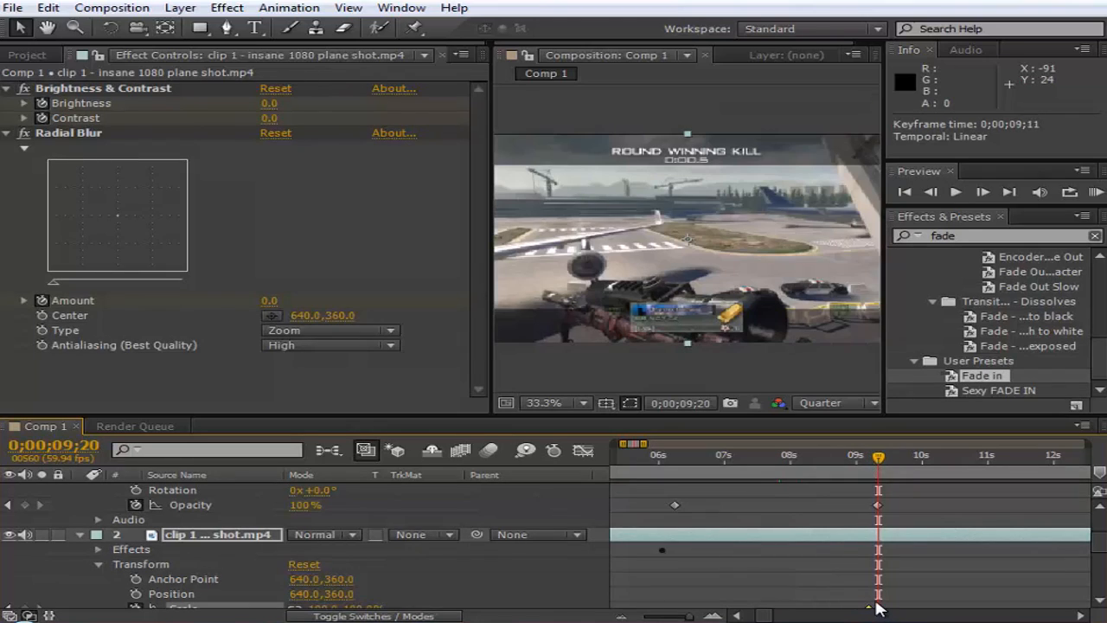
pyautogui.click(912, 594)
# - Collapse the properties of the top two layers and play a RAM preview of the transition between them
pyautogui.moveTo(689, 616); pyautogui.dragTo(671, 616)
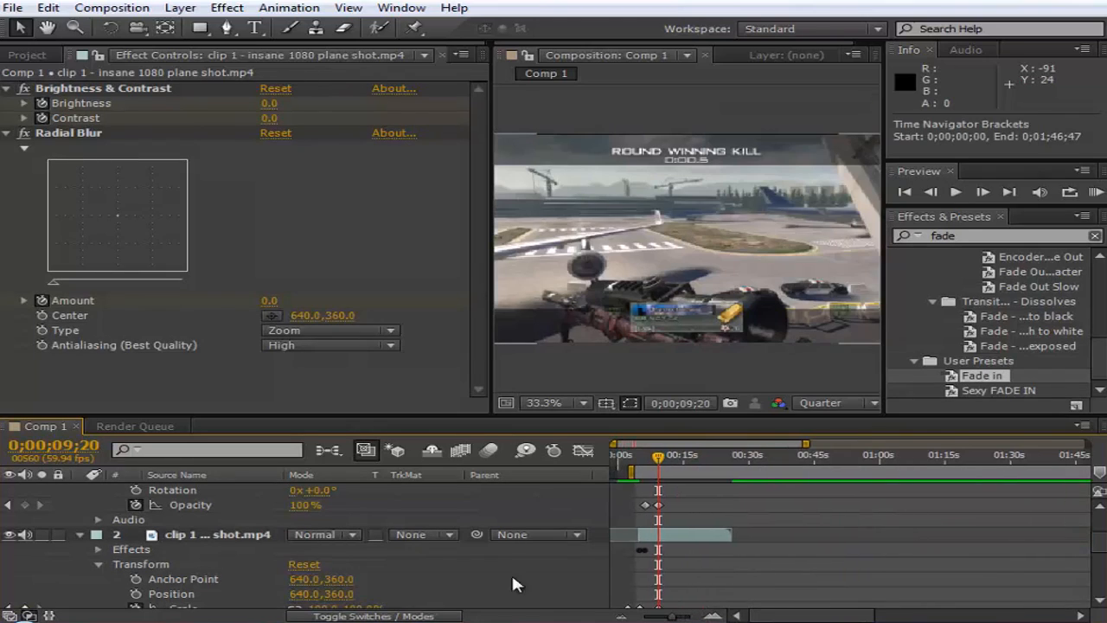
pyautogui.scroll(2, 126, 487)
pyautogui.click(78, 491)
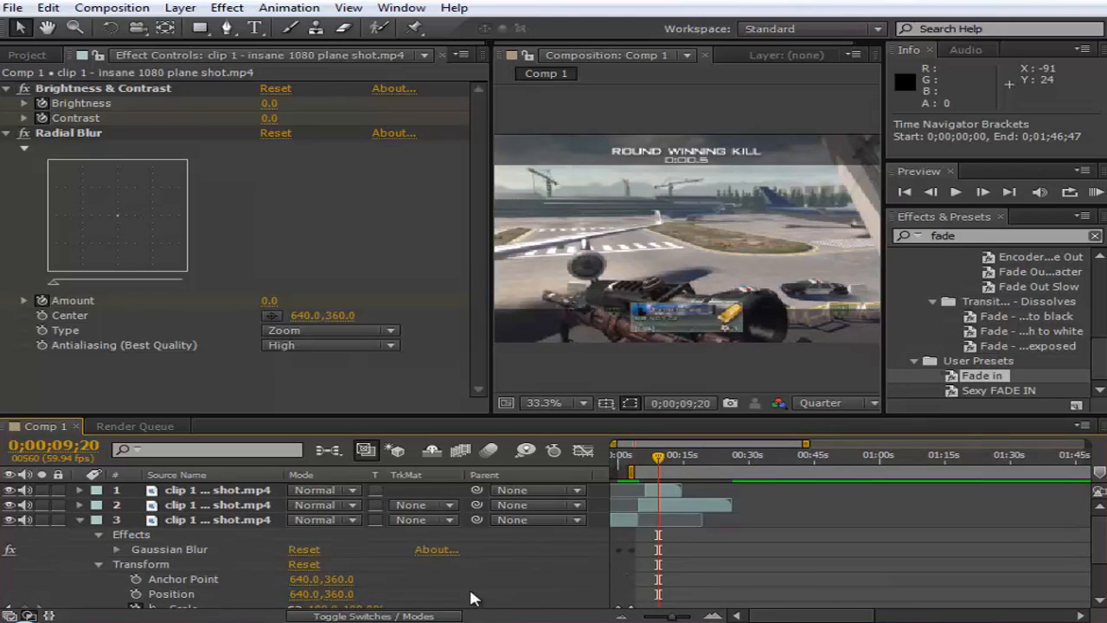
pyautogui.click(61, 622)
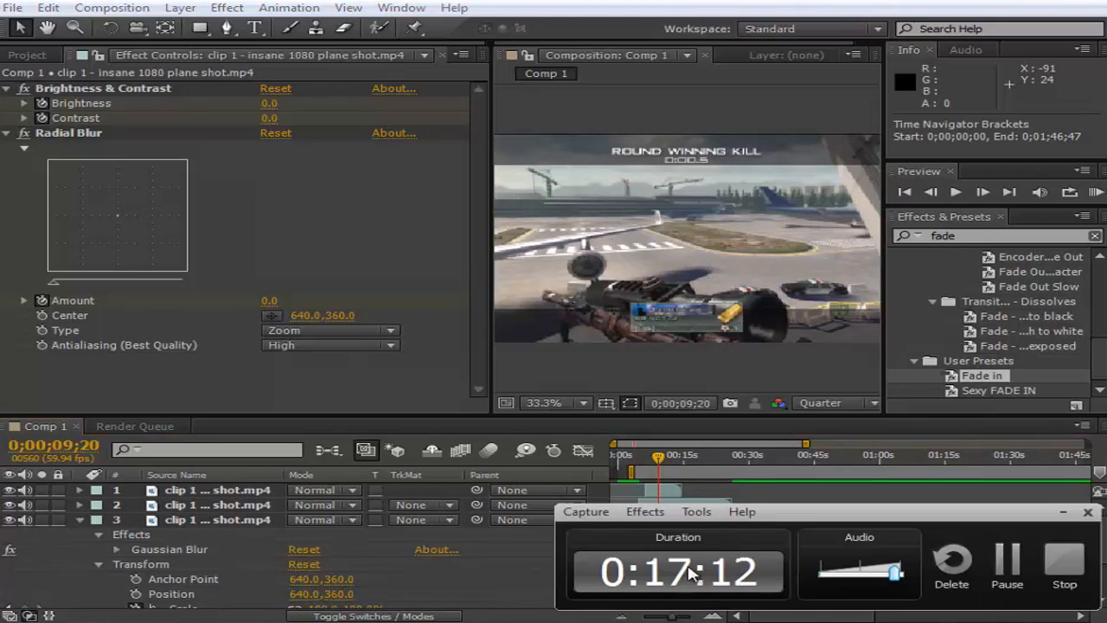
pyautogui.click(720, 432)
pyautogui.click(1096, 194)
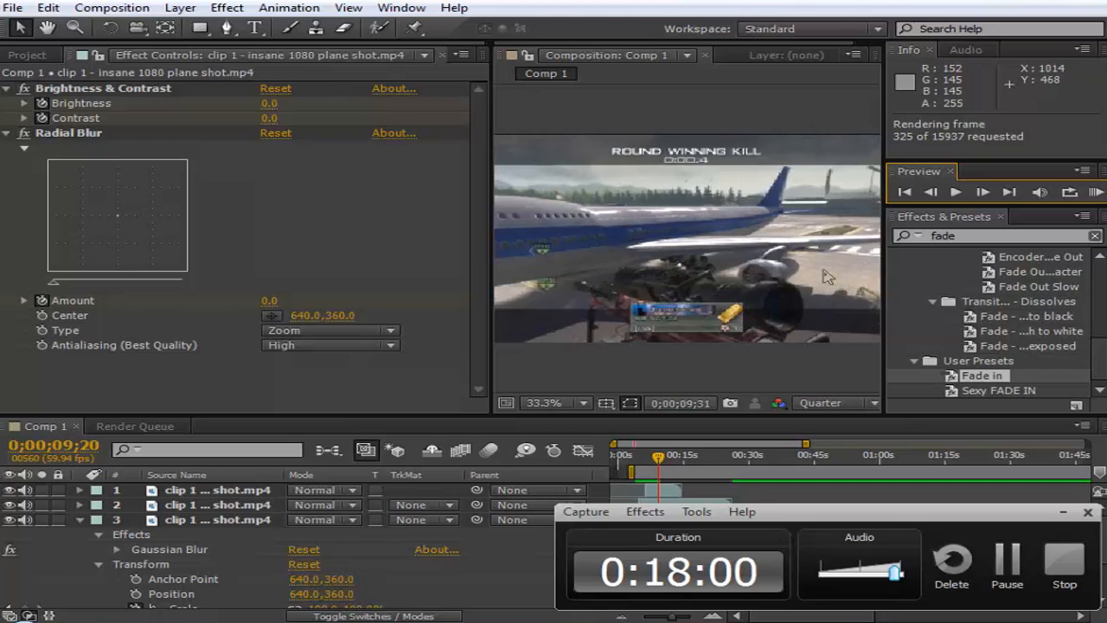
pyautogui.press('space')
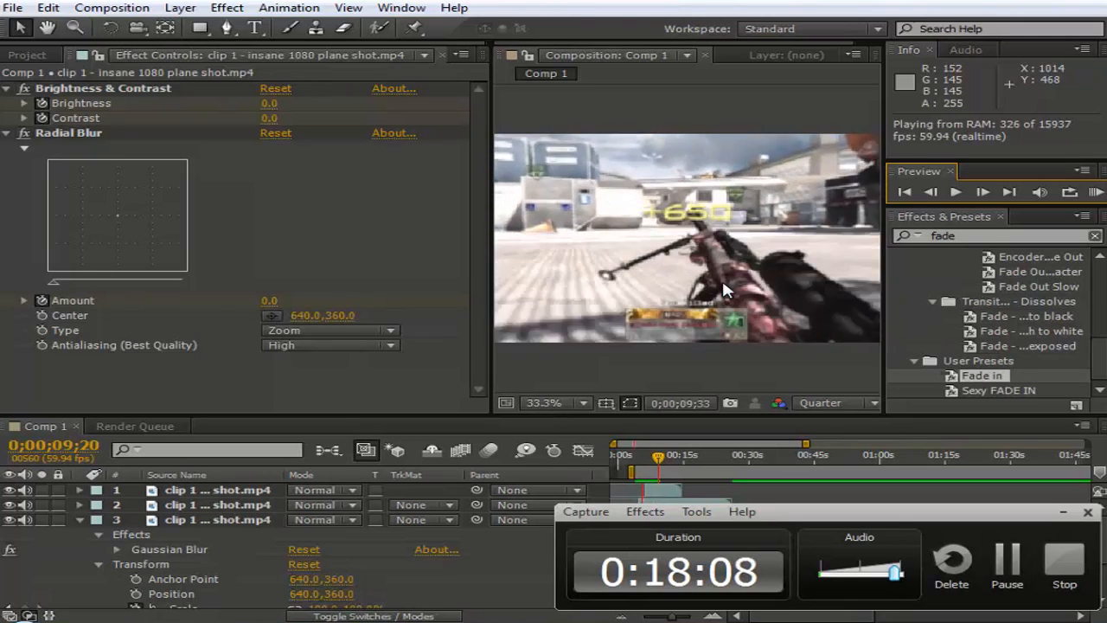
pyautogui.press('space')
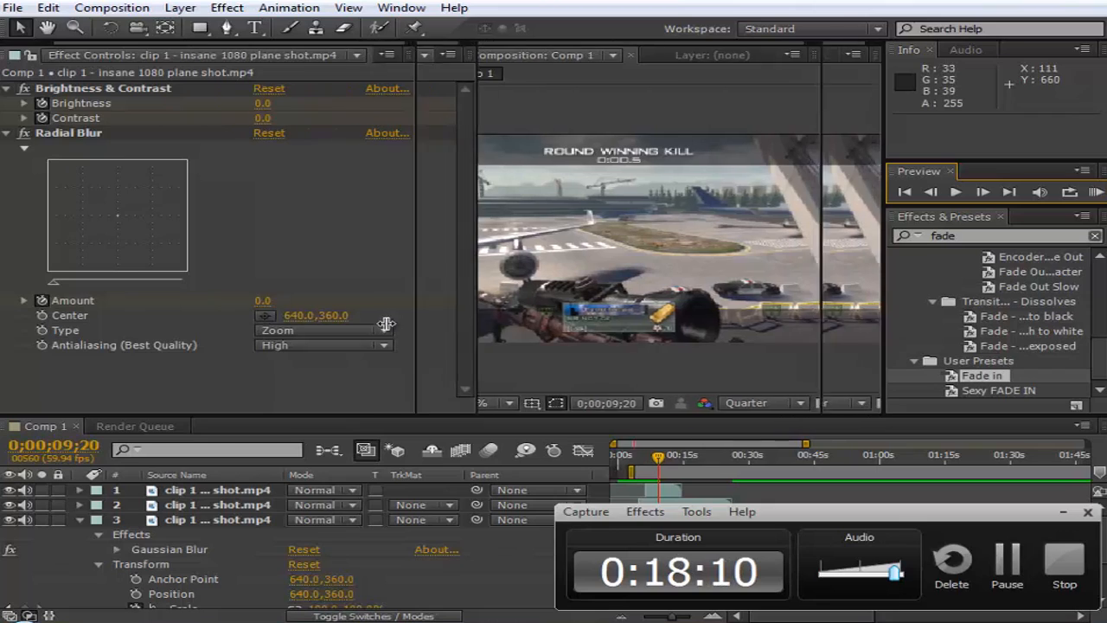
# - Widen the Composition viewer and replay the work area with a RAM preview
pyautogui.moveTo(491, 323); pyautogui.dragTo(364, 324)
pyautogui.click(1077, 514)
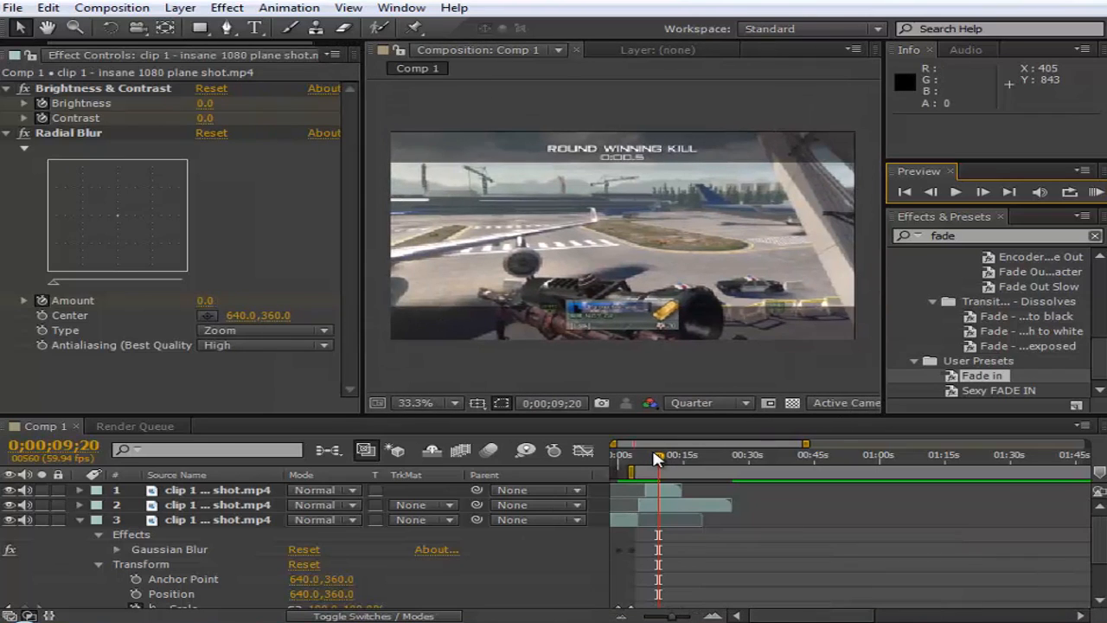
pyautogui.click(651, 459)
pyautogui.moveTo(651, 461); pyautogui.dragTo(658, 463)
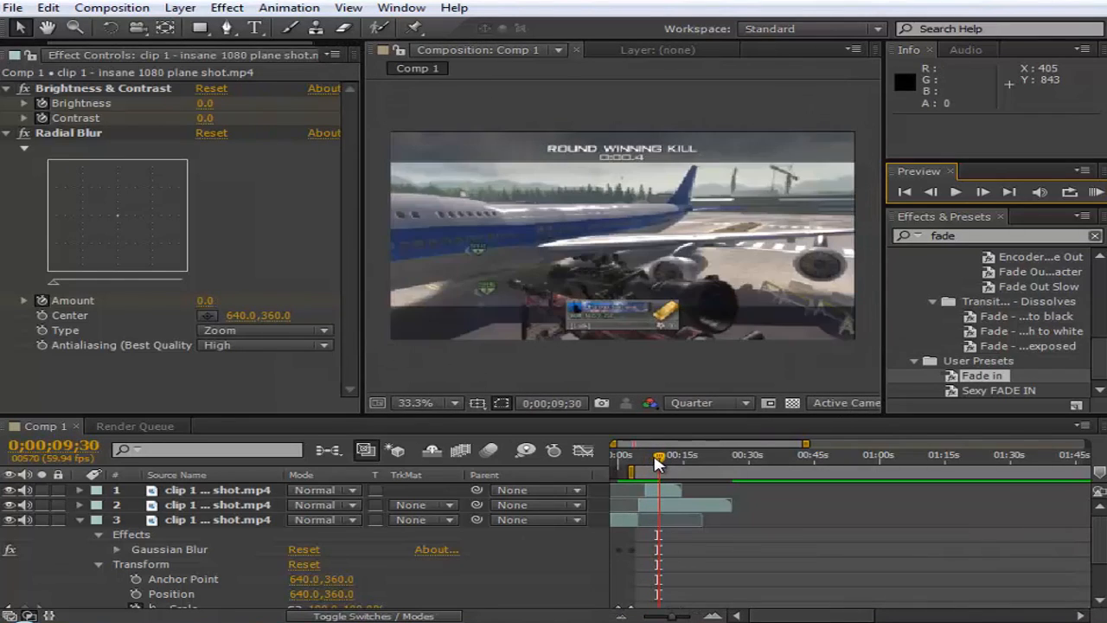
pyautogui.click(646, 459)
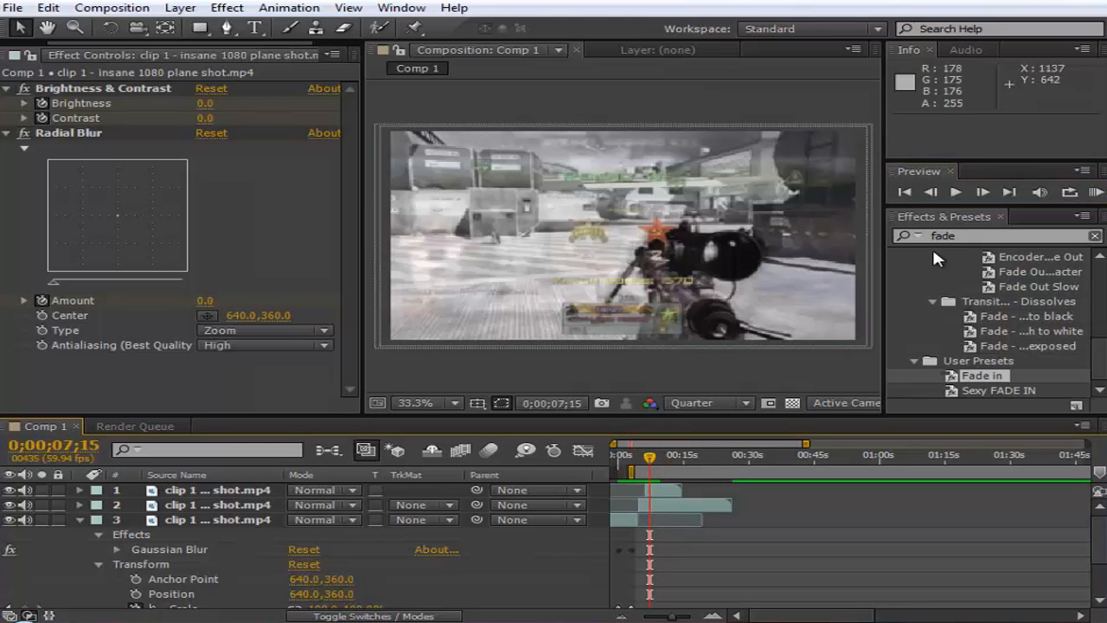
pyautogui.click(1092, 196)
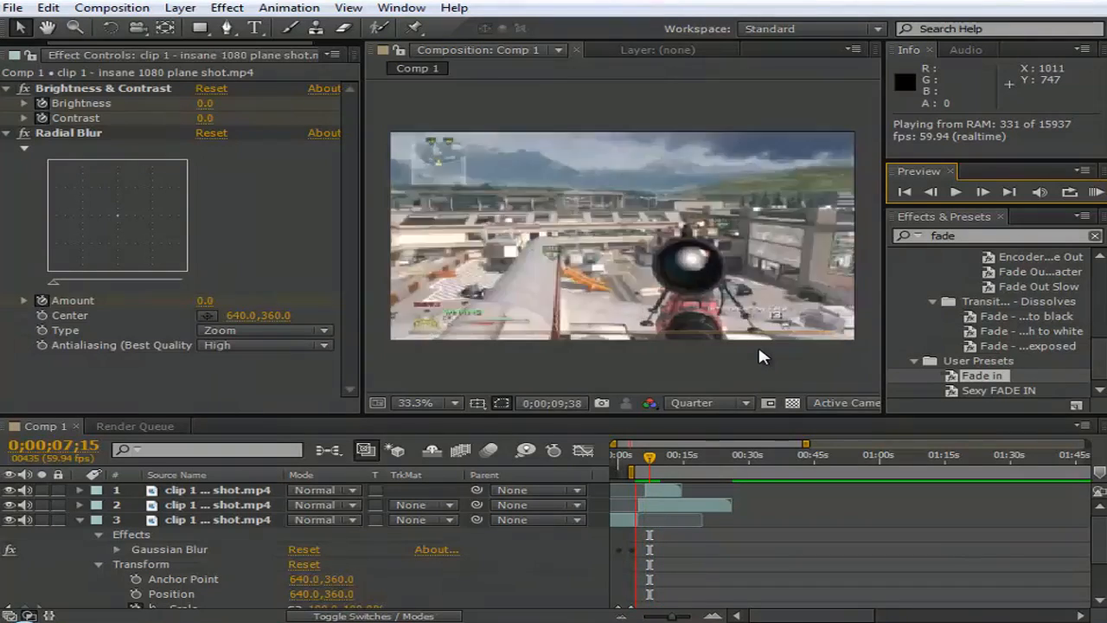
pyautogui.press('space')
# - Split the top clip layer at 0;00;09;50, at the moment of the shot
pyautogui.moveTo(651, 463); pyautogui.dragTo(661, 469)
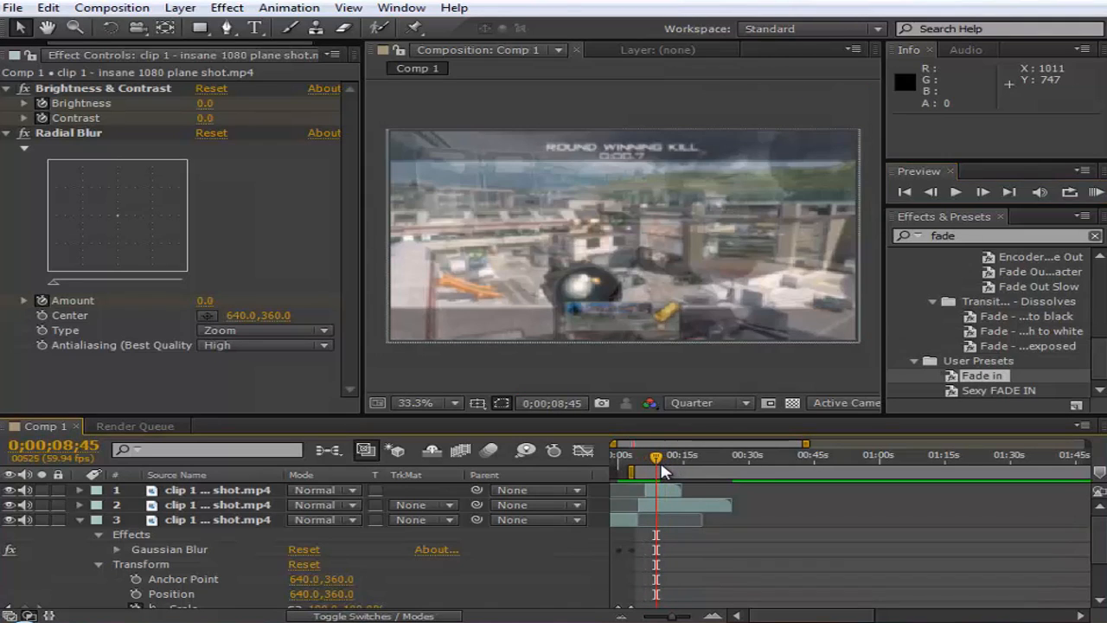
pyautogui.press('pagedown')
pyautogui.press('pagedown')
pyautogui.press('pagedown')
pyautogui.press('pagedown')
pyautogui.press('pagedown')
pyautogui.press('pagedown')
pyautogui.press('pagedown')
pyautogui.press('pagedown')
pyautogui.press('pagedown')
pyautogui.press('pagedown')
pyautogui.press('pagedown')
pyautogui.press('pagedown')
pyautogui.press('pagedown')
pyautogui.press('pagedown')
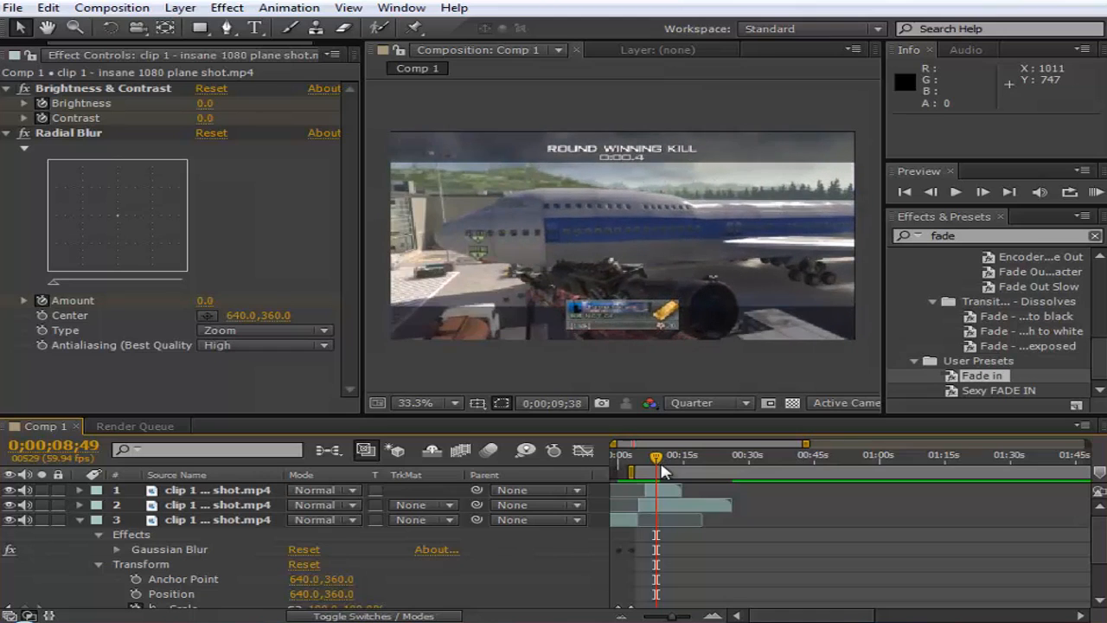
pyautogui.press('pagedown')
pyautogui.press('pagedown')
pyautogui.press('pagedown')
pyautogui.press('pagedown')
pyautogui.press('pagedown')
pyautogui.press('pagedown')
pyautogui.press('pagedown')
pyautogui.press('pagedown')
pyautogui.press('pagedown')
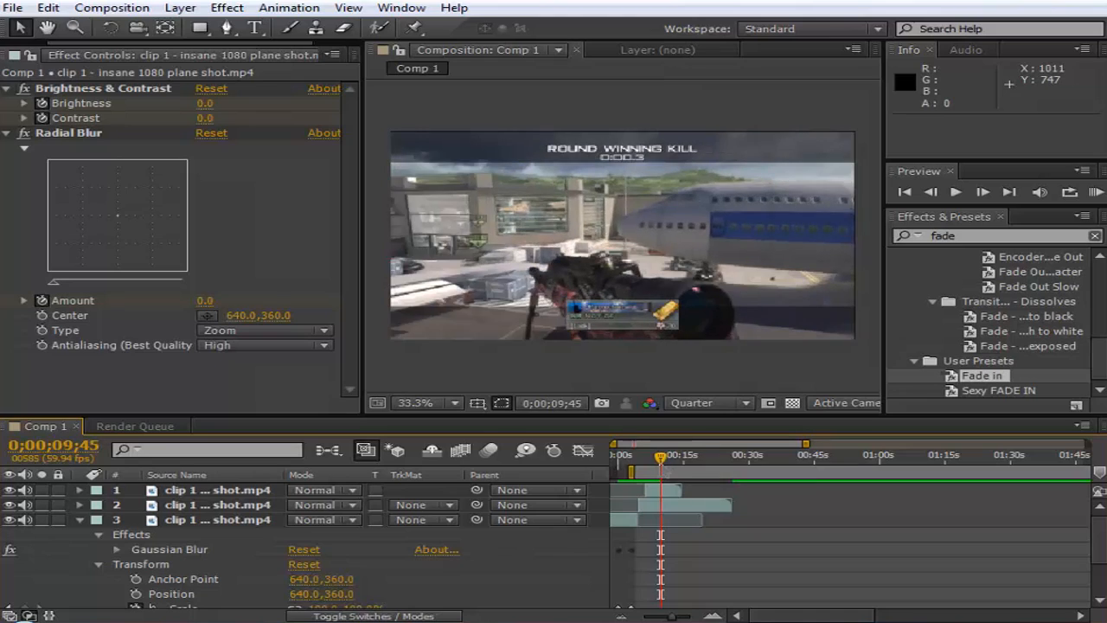
pyautogui.press('pagedown')
pyautogui.press('pagedown')
pyautogui.press('pagedown')
pyautogui.press('pagedown')
pyautogui.press('pageup')
pyautogui.press('pageup')
pyautogui.press('pageup')
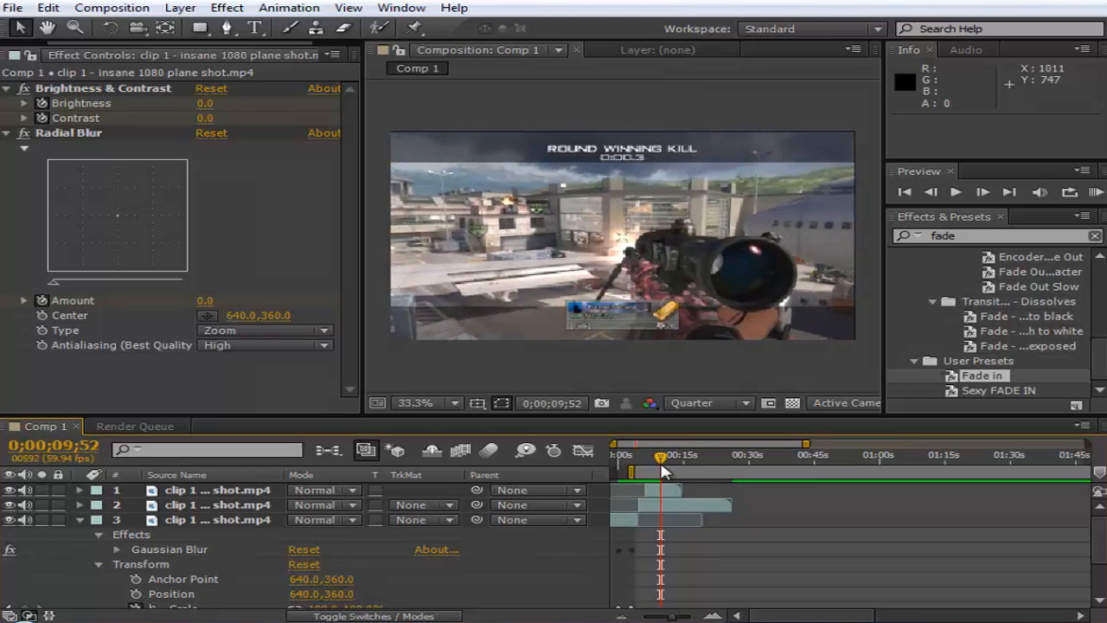
pyautogui.press('pageup')
pyautogui.press('pagedown')
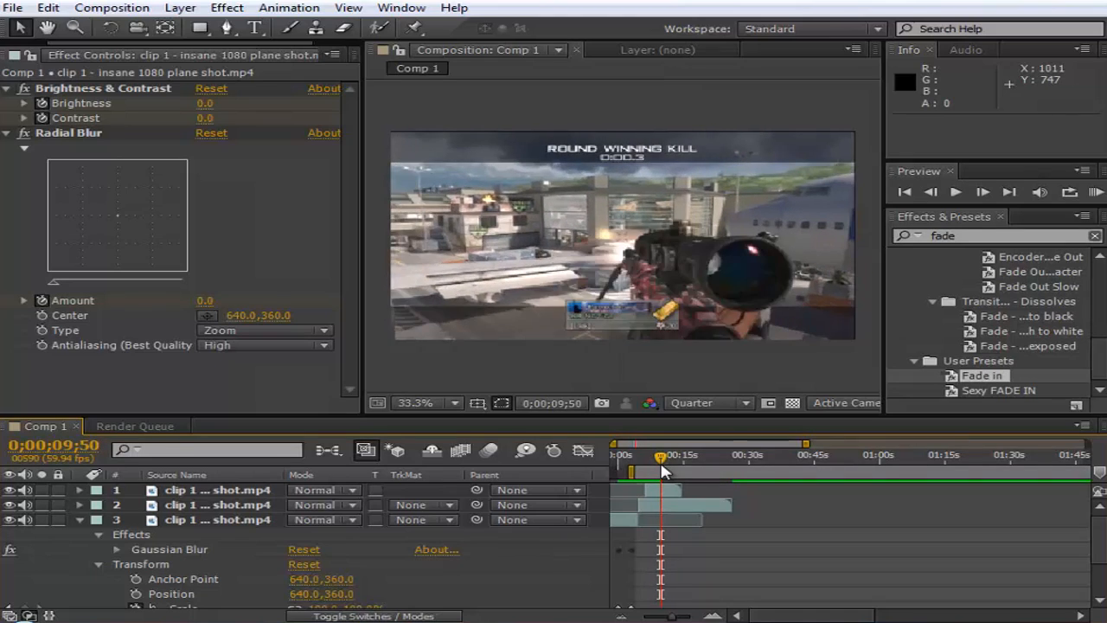
pyautogui.click(668, 490)
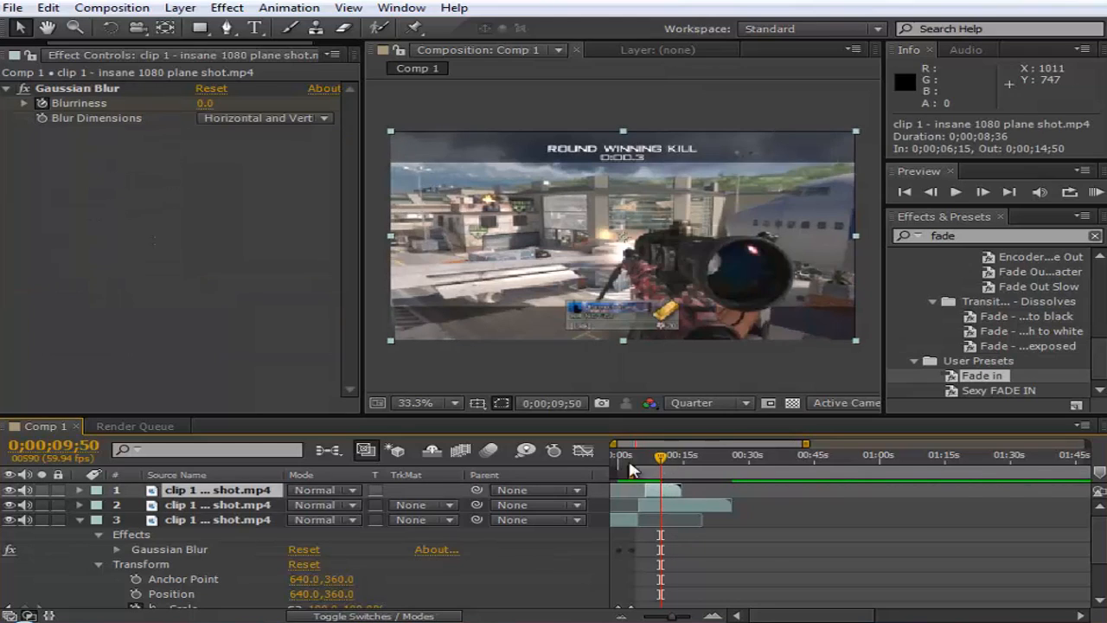
pyautogui.click(45, 8)
pyautogui.moveTo(91, 9)
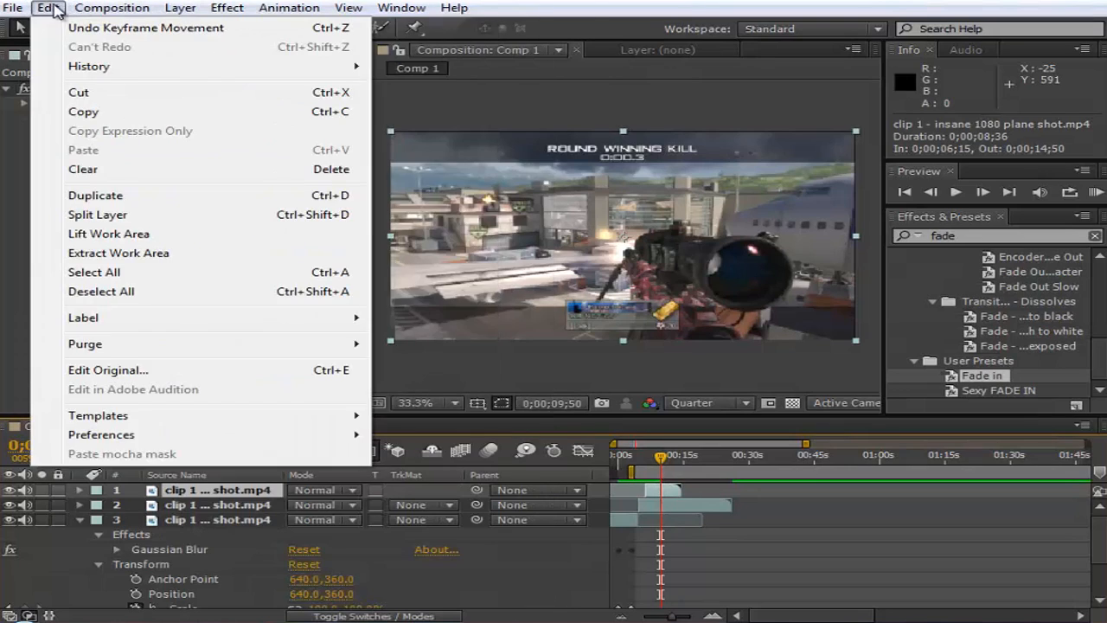
pyautogui.moveTo(19, 10)
pyautogui.click(86, 215)
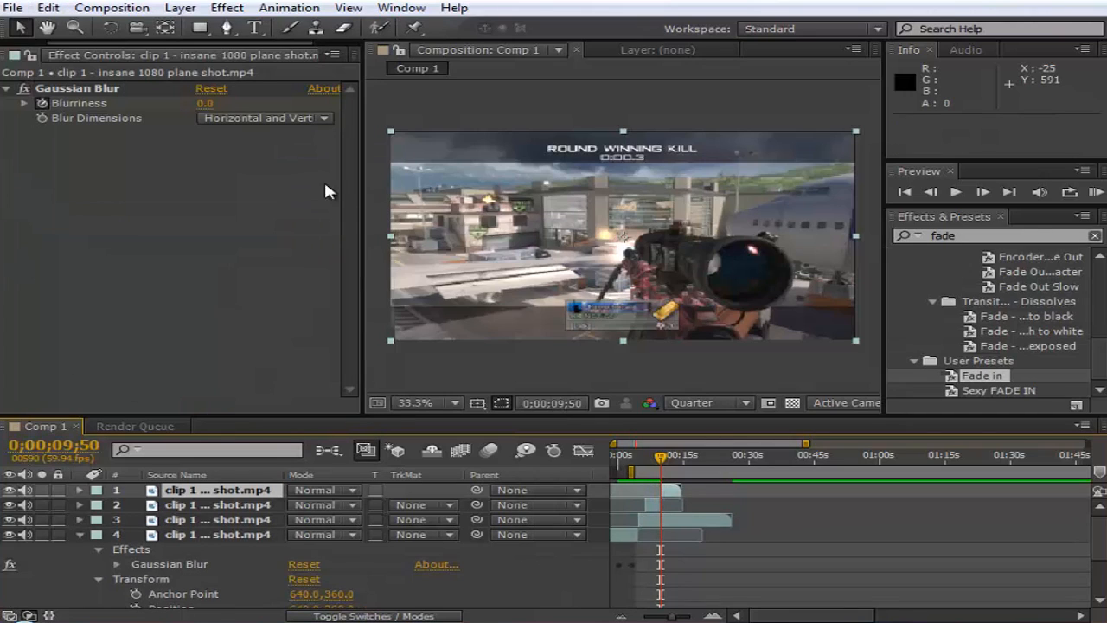
# - Time-stretch the new top segment after the split with a Stretch Factor of 250%, holding the layer in-point
pyautogui.rightClick(674, 541)
pyautogui.moveTo(744, 163)
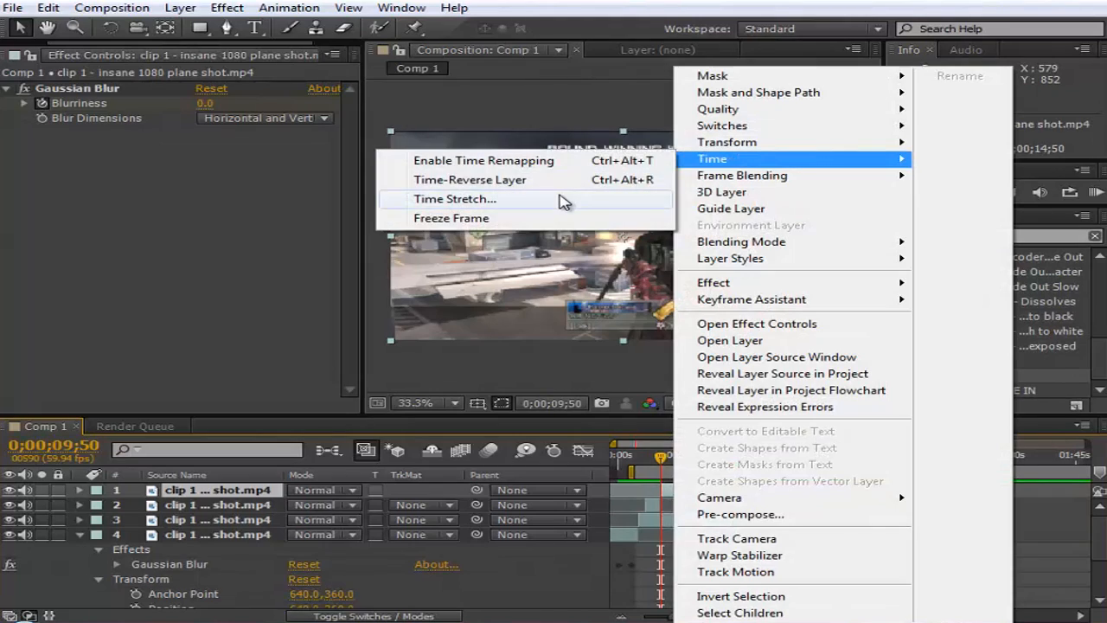
pyautogui.click(454, 198)
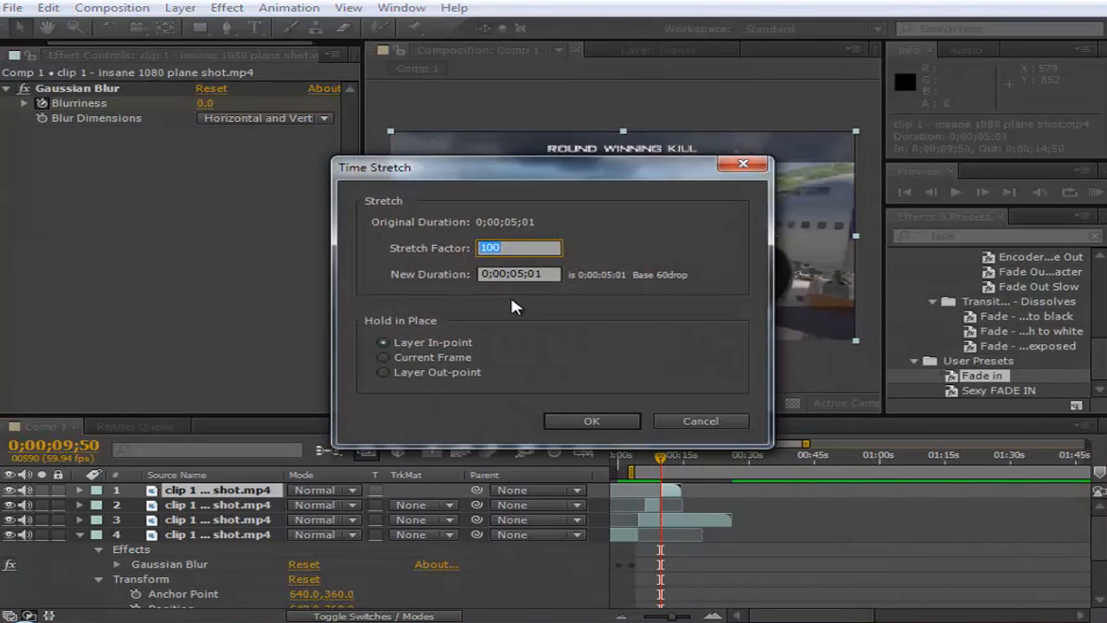
pyautogui.write('250')
pyautogui.click(590, 419)
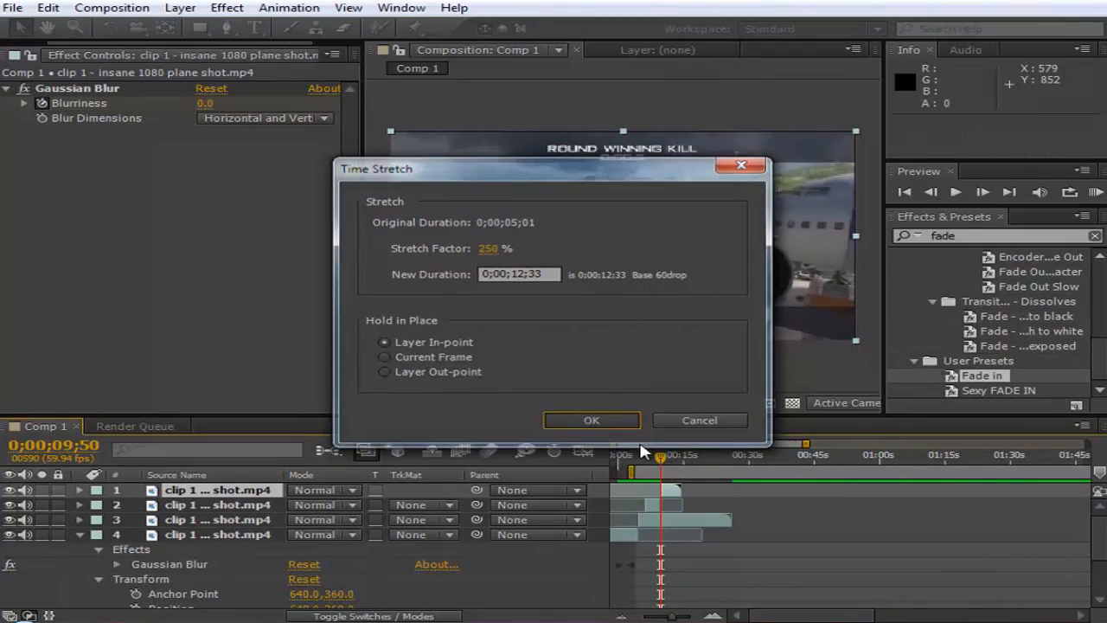
# - Move the work area's start to about 6 seconds and play a RAM preview through the slowed segment
pyautogui.click(712, 616)
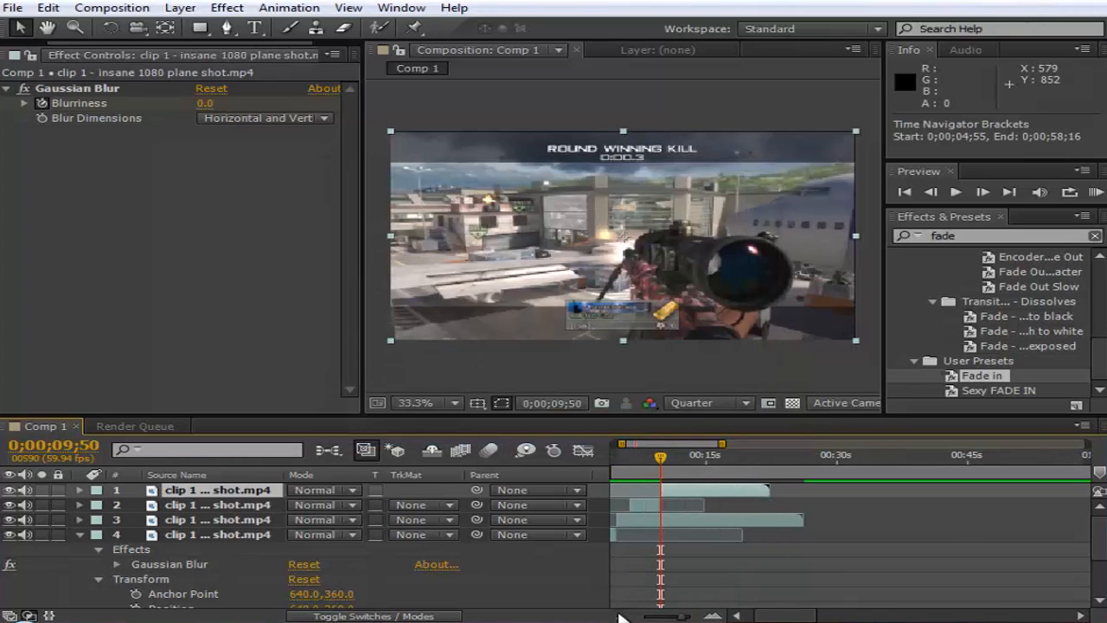
pyautogui.click(621, 616)
pyautogui.click(626, 461)
pyautogui.moveTo(616, 472); pyautogui.dragTo(647, 471)
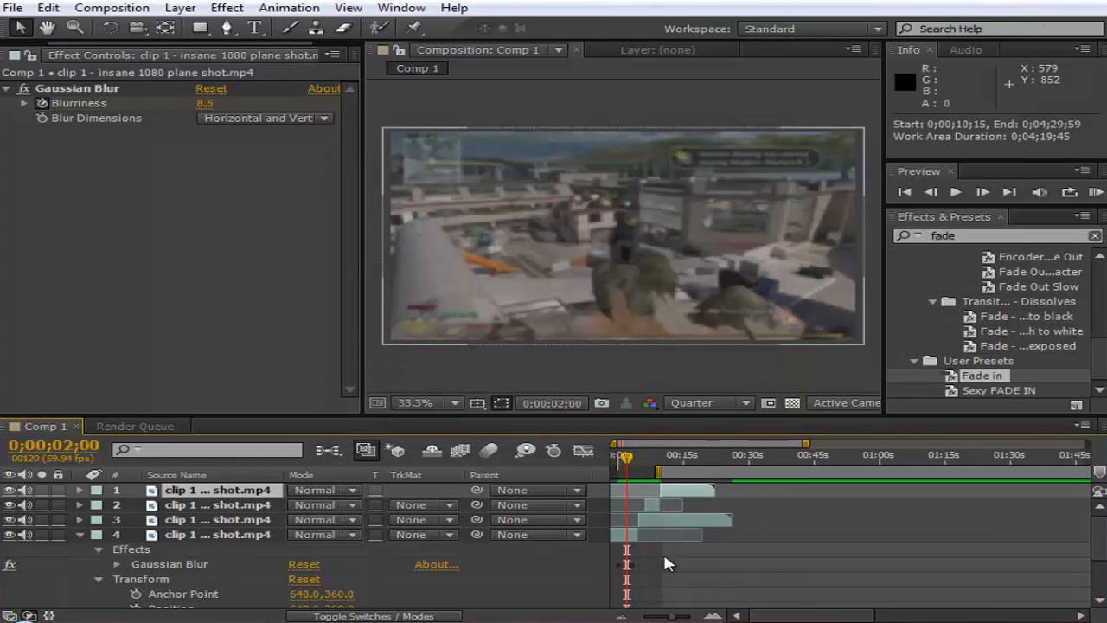
pyautogui.click(712, 615)
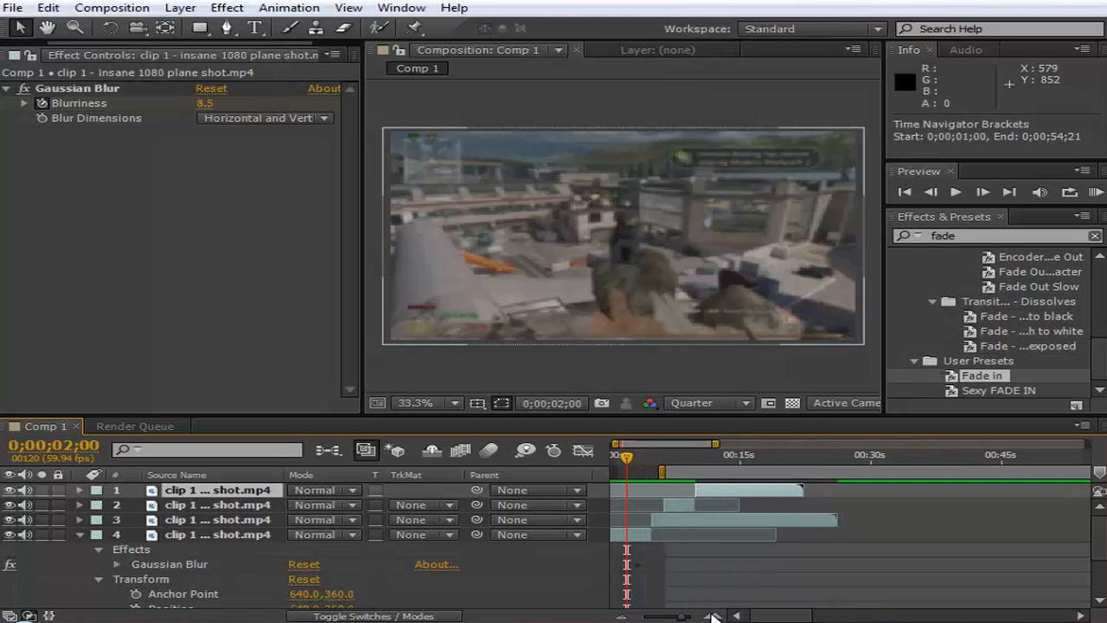
pyautogui.click(713, 616)
pyautogui.click(1091, 193)
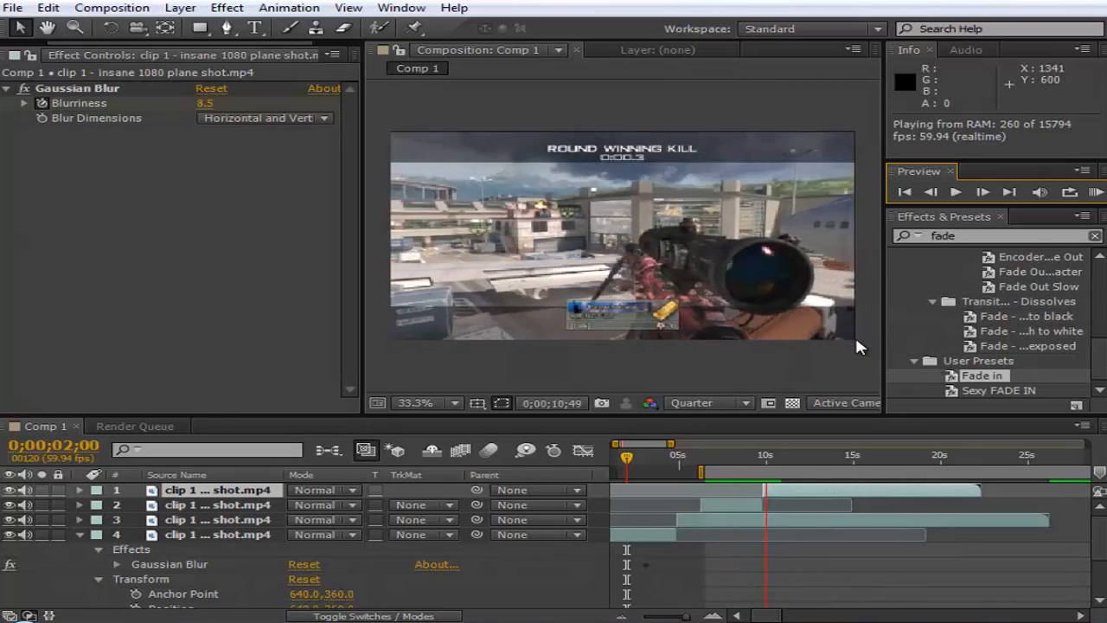
# - Animate the top clip segment's Scale from 110% at 0;00;09;49 to 100% at 0;00;15;56
pyautogui.click(763, 457)
pyautogui.moveTo(763, 456); pyautogui.dragTo(763, 457)
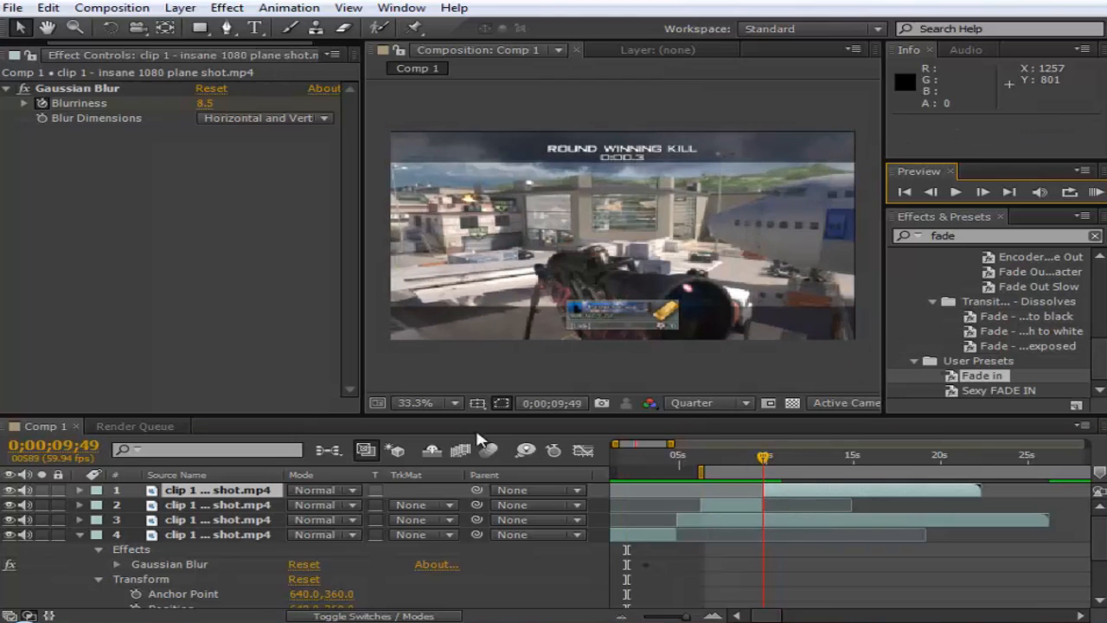
pyautogui.click(78, 489)
pyautogui.click(98, 518)
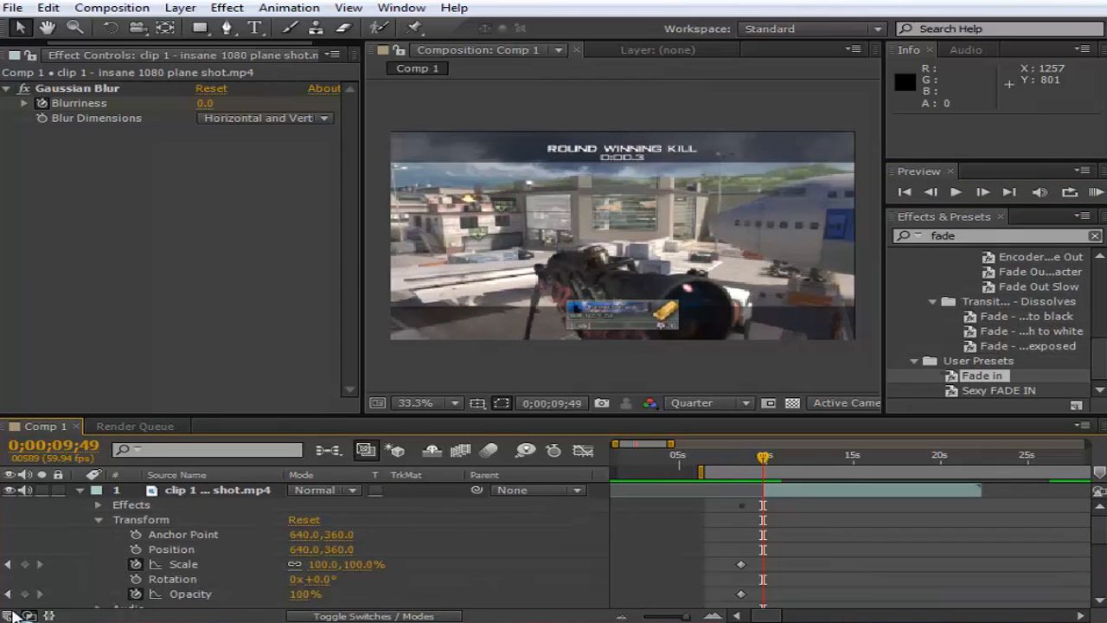
pyautogui.click(24, 564)
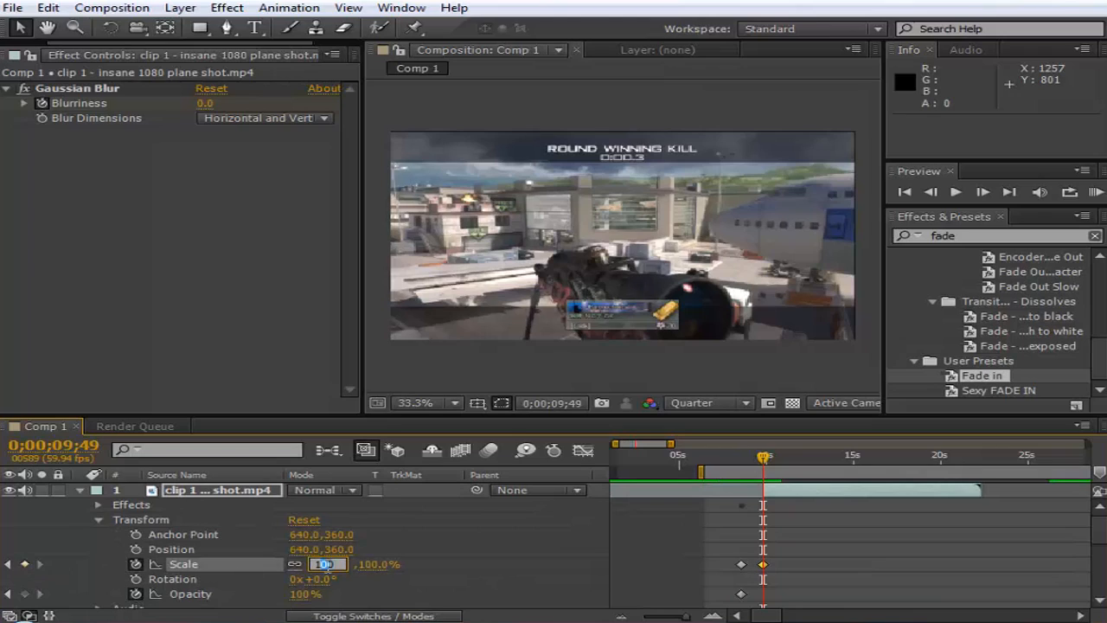
pyautogui.click(488, 568)
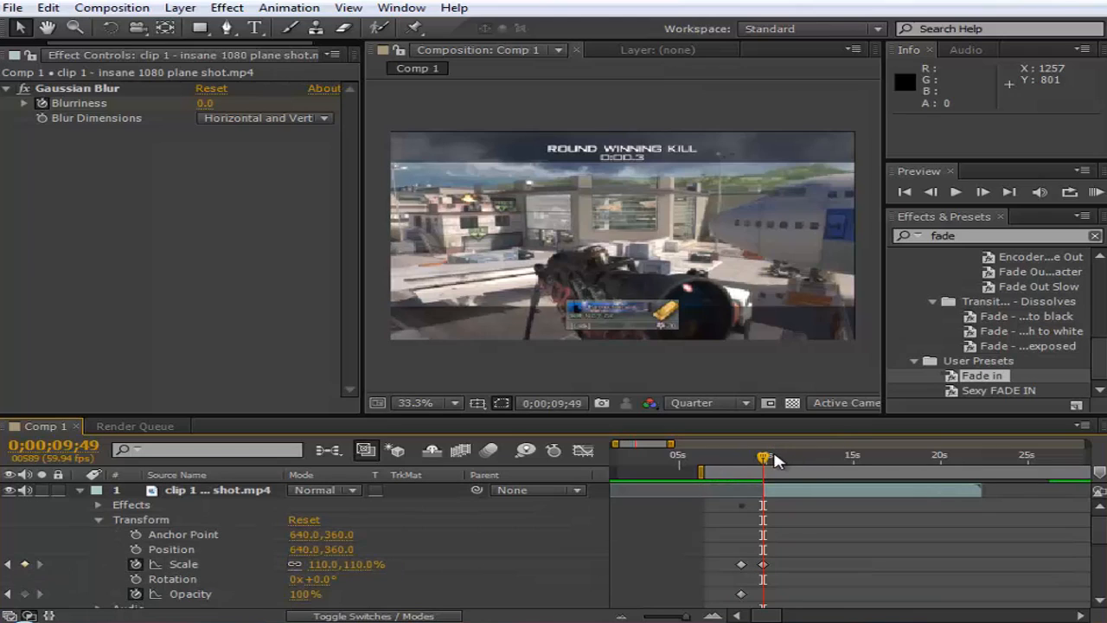
pyautogui.moveTo(795, 463); pyautogui.dragTo(869, 455)
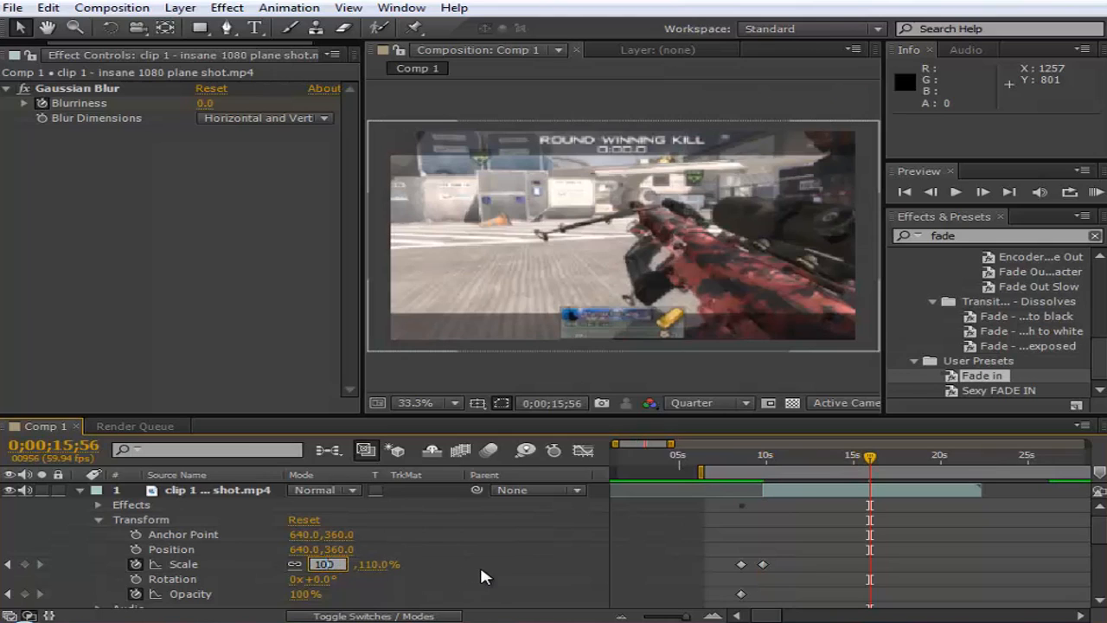
pyautogui.click(850, 502)
# - Fade out the top clip segment by keyframing Opacity at 100% at 0;00;09;49 and 0% at 0;00;12;04, and preview it
pyautogui.click(764, 472)
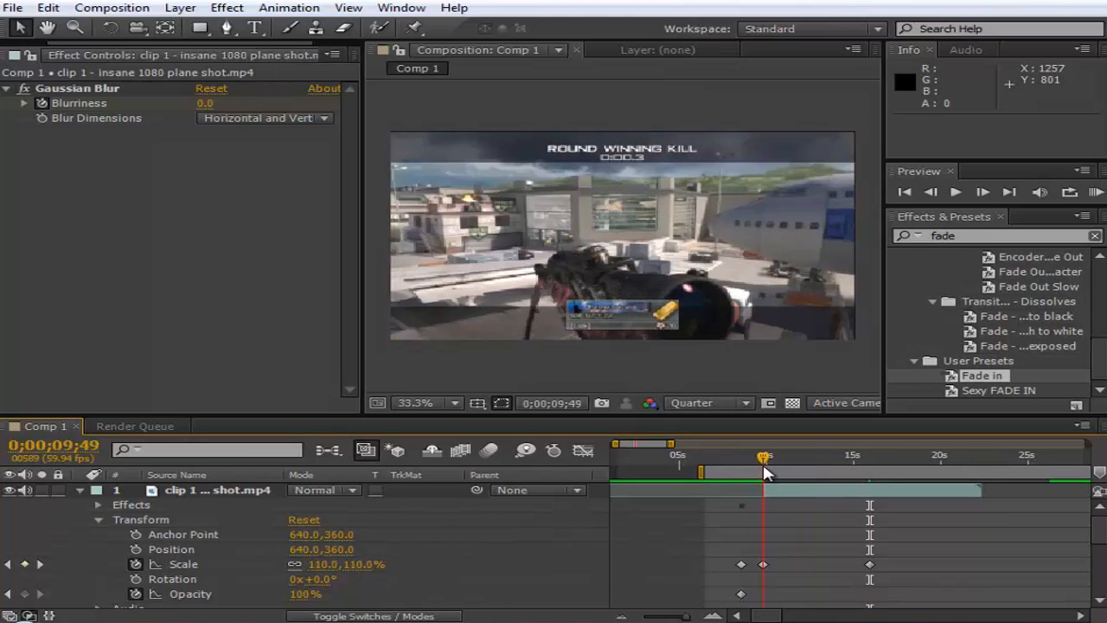
pyautogui.click(24, 594)
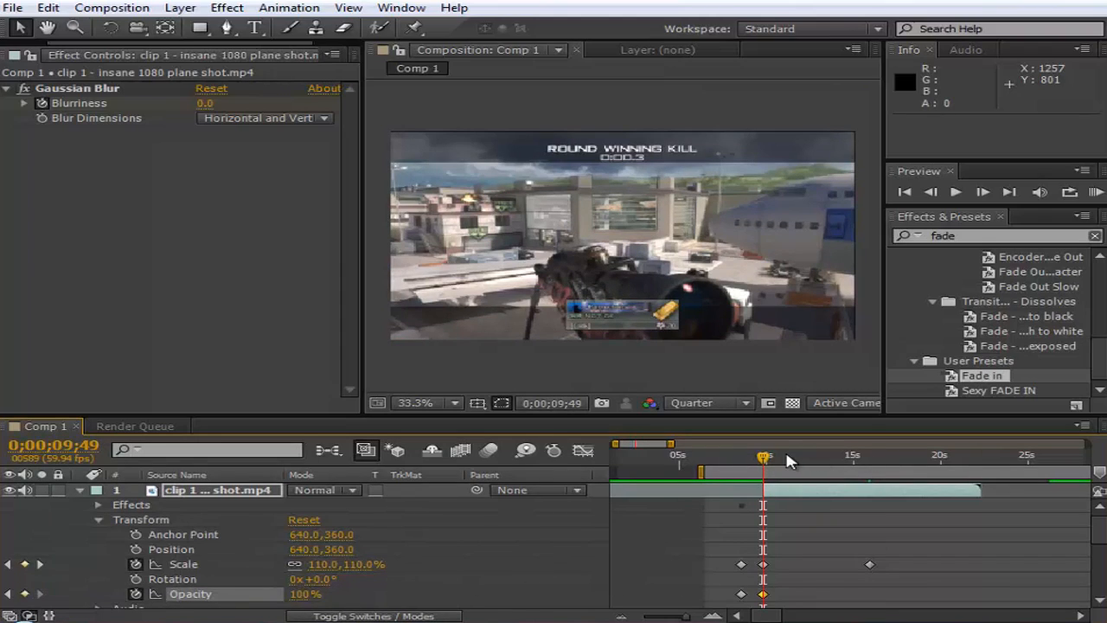
pyautogui.moveTo(766, 455); pyautogui.dragTo(803, 459)
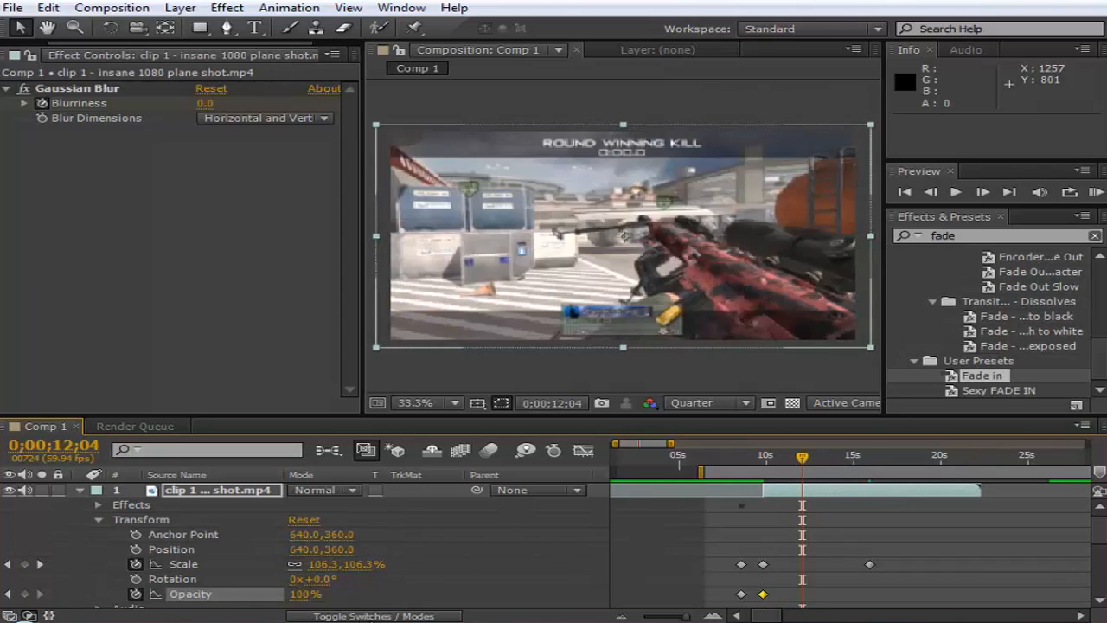
pyautogui.moveTo(296, 601); pyautogui.dragTo(143, 606)
pyautogui.click(1096, 192)
# - Trim the end of clip layer 3 back to about 0;00;09;57 and play a RAM preview of the fade-out
pyautogui.scroll(-5, 818, 514)
pyautogui.scroll(2, 804, 501)
pyautogui.click(761, 459)
pyautogui.moveTo(761, 459); pyautogui.dragTo(766, 461)
pyautogui.moveTo(1049, 552); pyautogui.dragTo(765, 562)
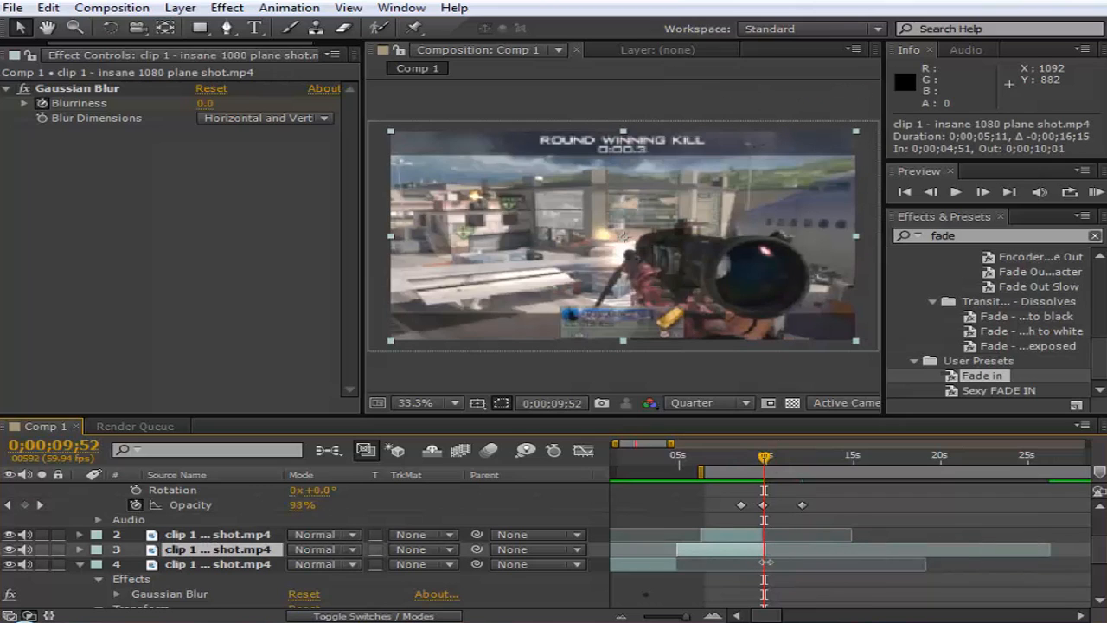
pyautogui.moveTo(767, 461); pyautogui.dragTo(801, 459)
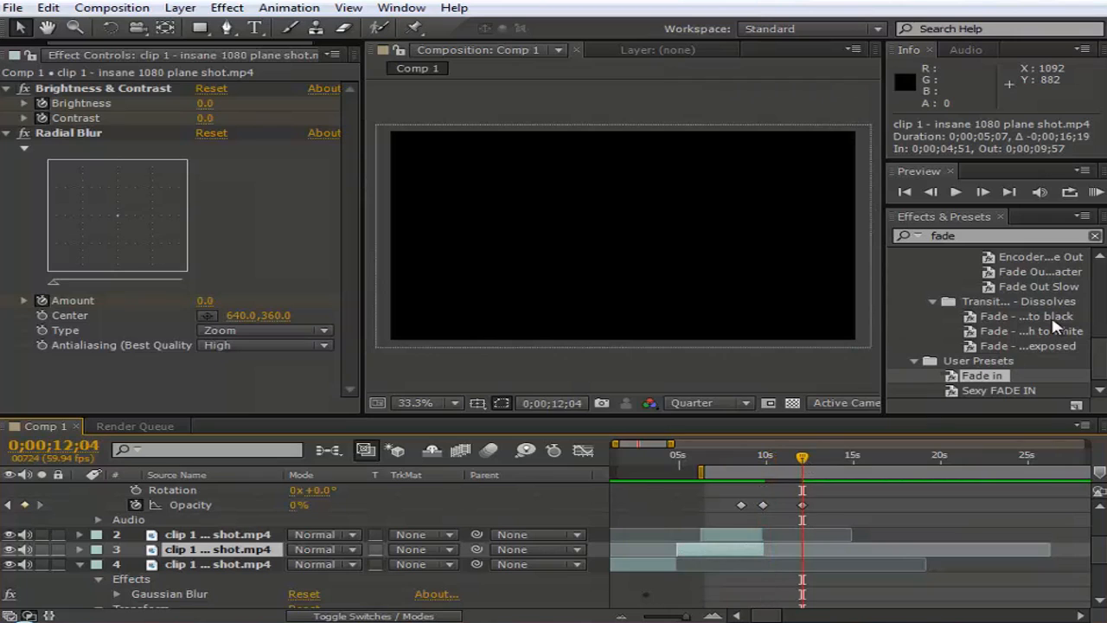
pyautogui.click(1096, 194)
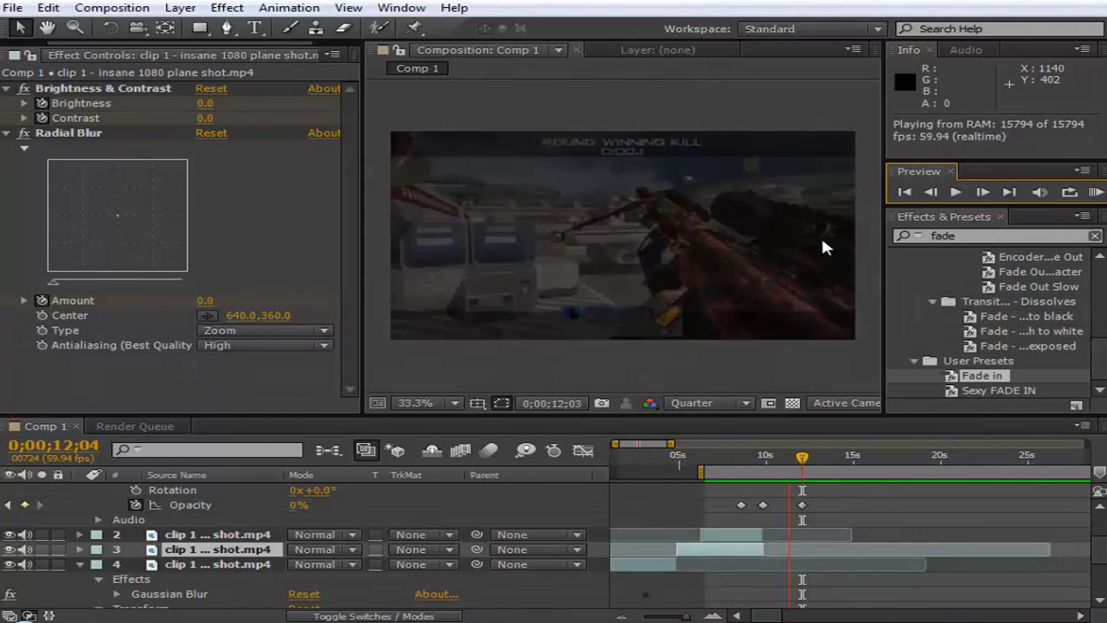
# - Trim clip layer 3's out-point precisely to 0;00;09;50 and replay the work area with a RAM preview
pyautogui.click(764, 459)
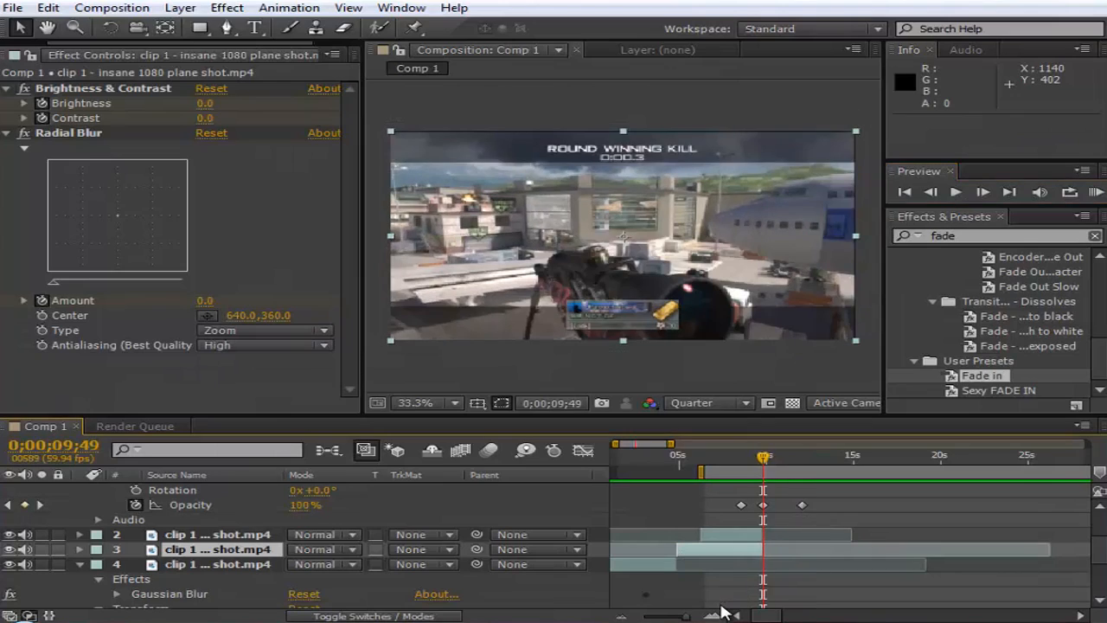
pyautogui.click(714, 616)
pyautogui.click(714, 615)
pyautogui.click(714, 616)
pyautogui.click(714, 615)
pyautogui.moveTo(809, 549); pyautogui.dragTo(765, 548)
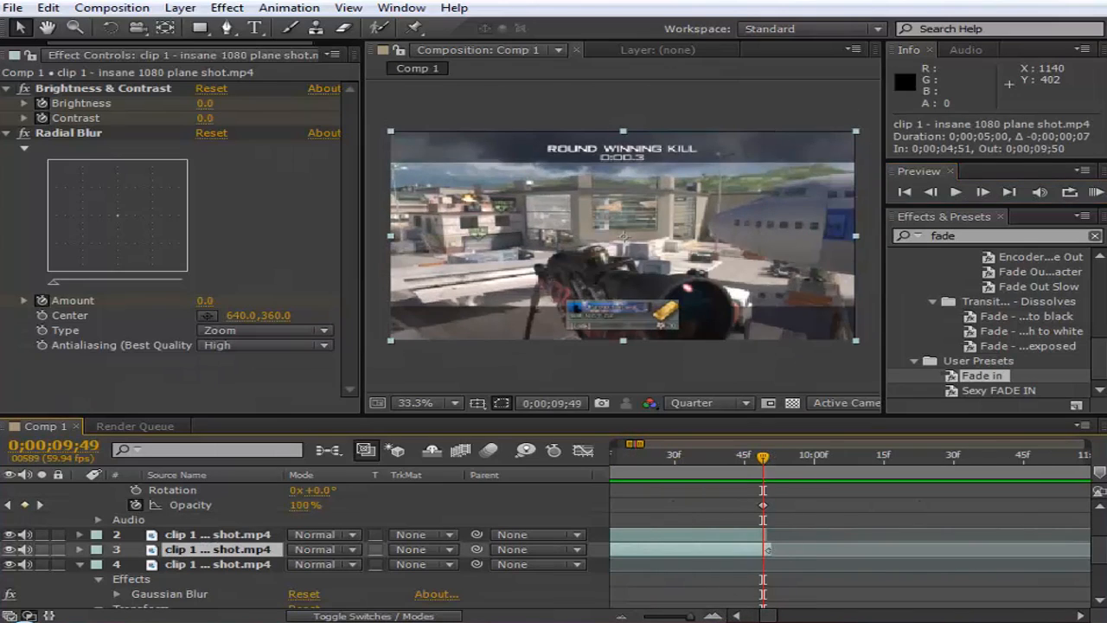
pyautogui.press('-')
pyautogui.press('-')
pyautogui.press('-')
pyautogui.press('-')
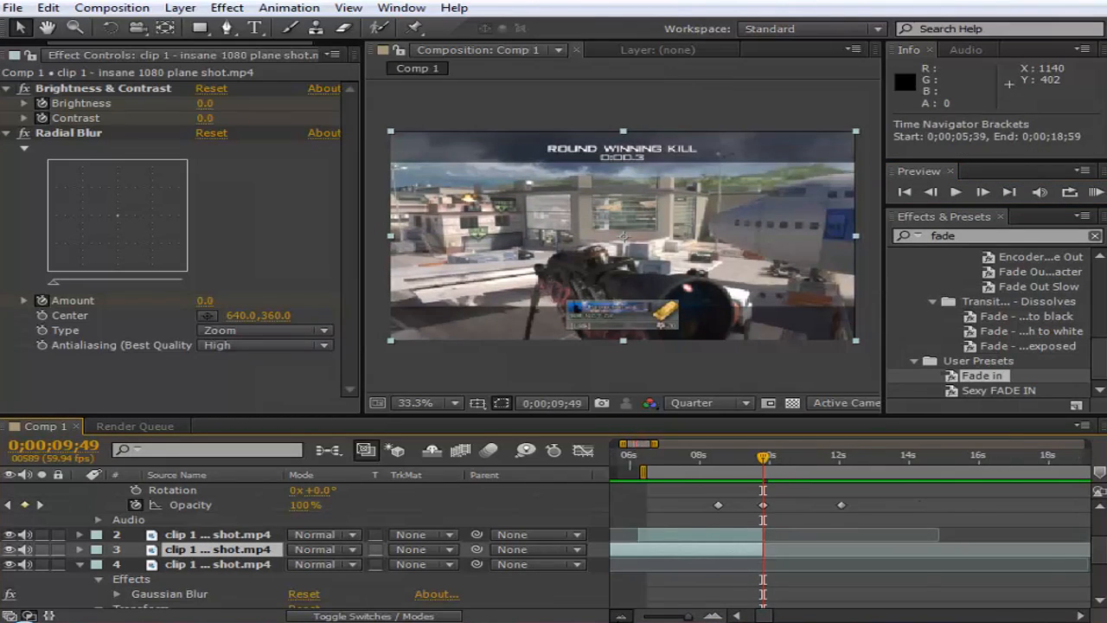
pyautogui.click(1096, 192)
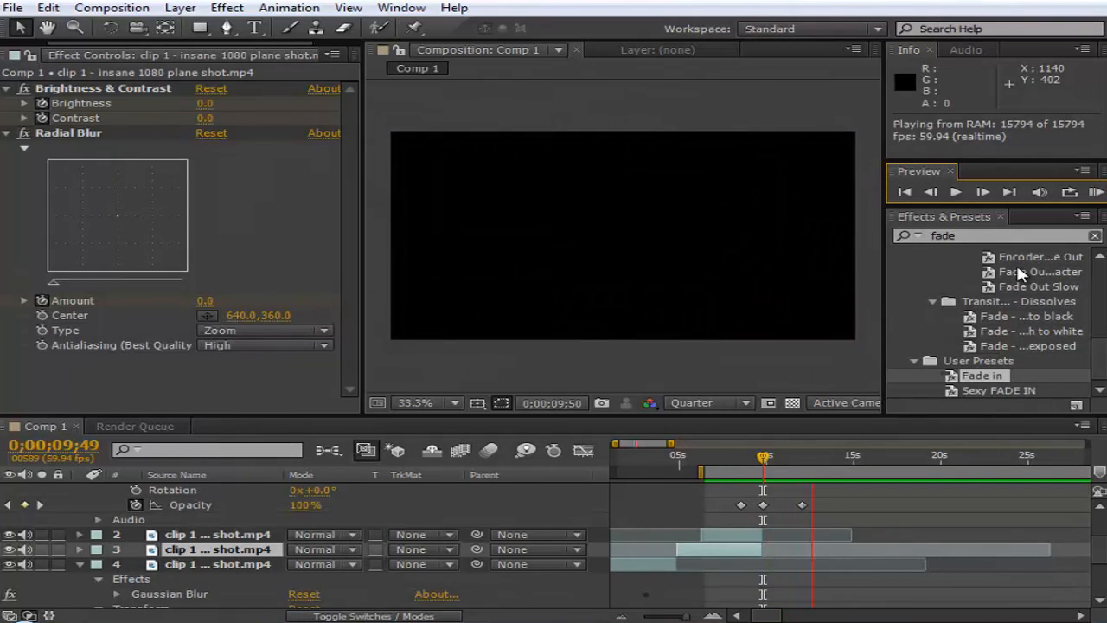
# - Reset the work area's start to the beginning of the composition and add a new adjustment layer above the clips
pyautogui.press('space')
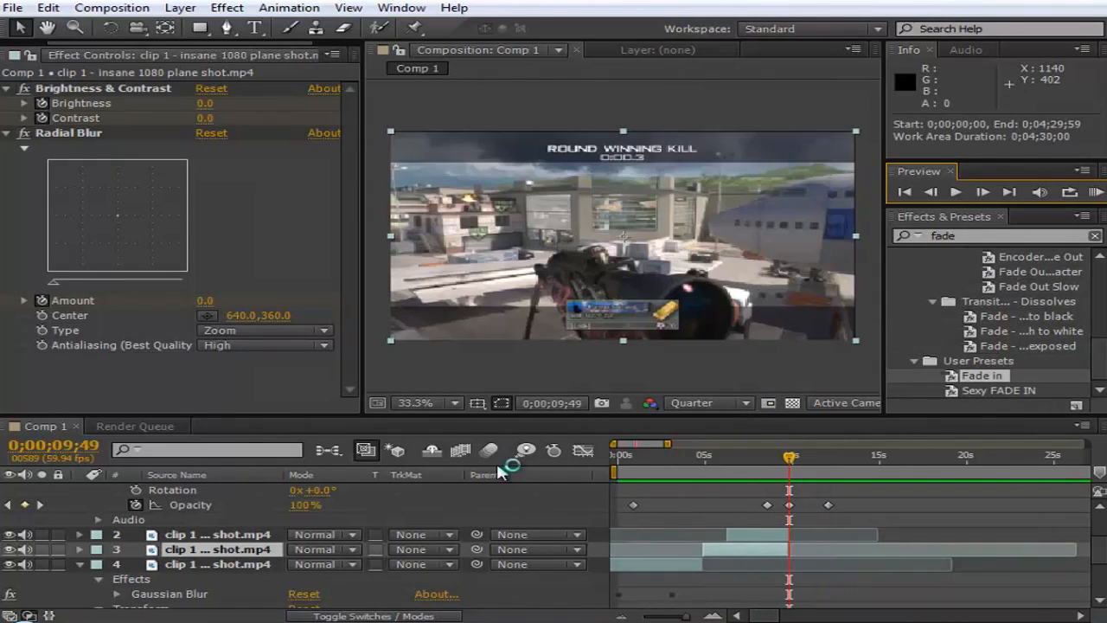
pyautogui.moveTo(674, 456)
pyautogui.mouseDown()
pyautogui.moveTo(642, 457)
pyautogui.moveTo(645, 484)
pyautogui.moveTo(698, 472)
pyautogui.moveTo(678, 472)
pyautogui.mouseUp()
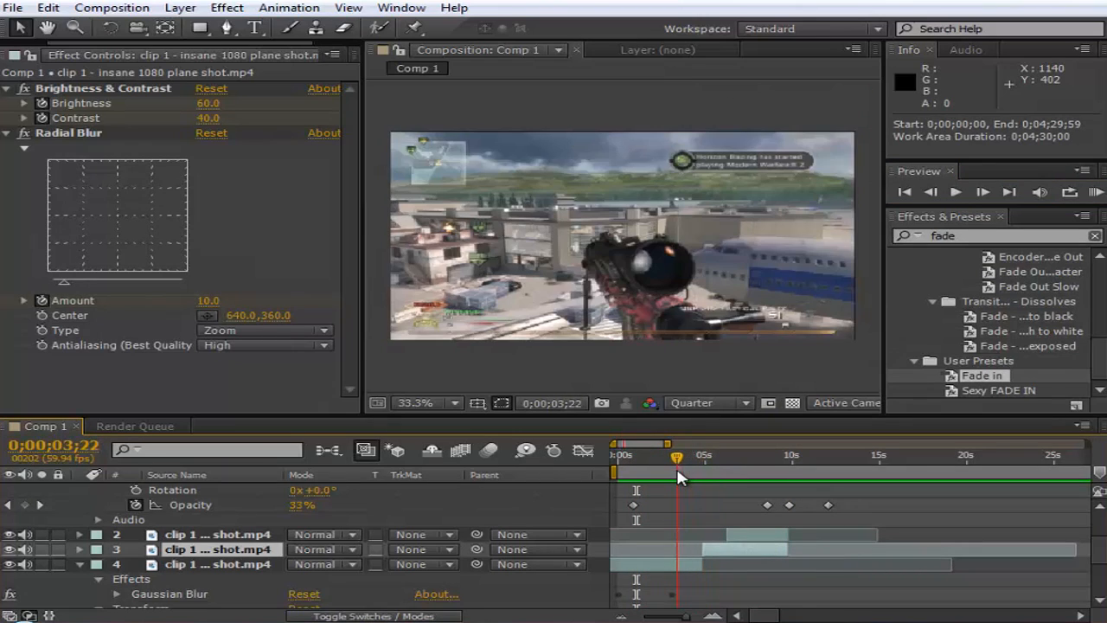
pyautogui.click(180, 8)
pyautogui.moveTo(251, 23)
pyautogui.click(709, 135)
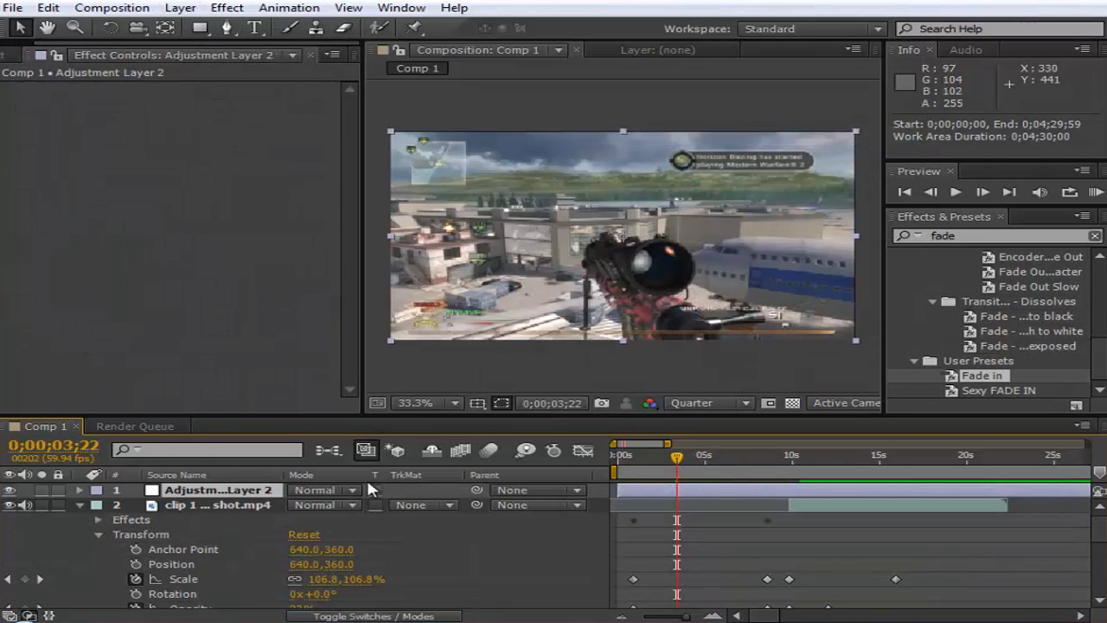
# - Add the expression wiggle(2,8) to the adjustment layer's Position property and re-enable the viewer refresh
pyautogui.click(79, 489)
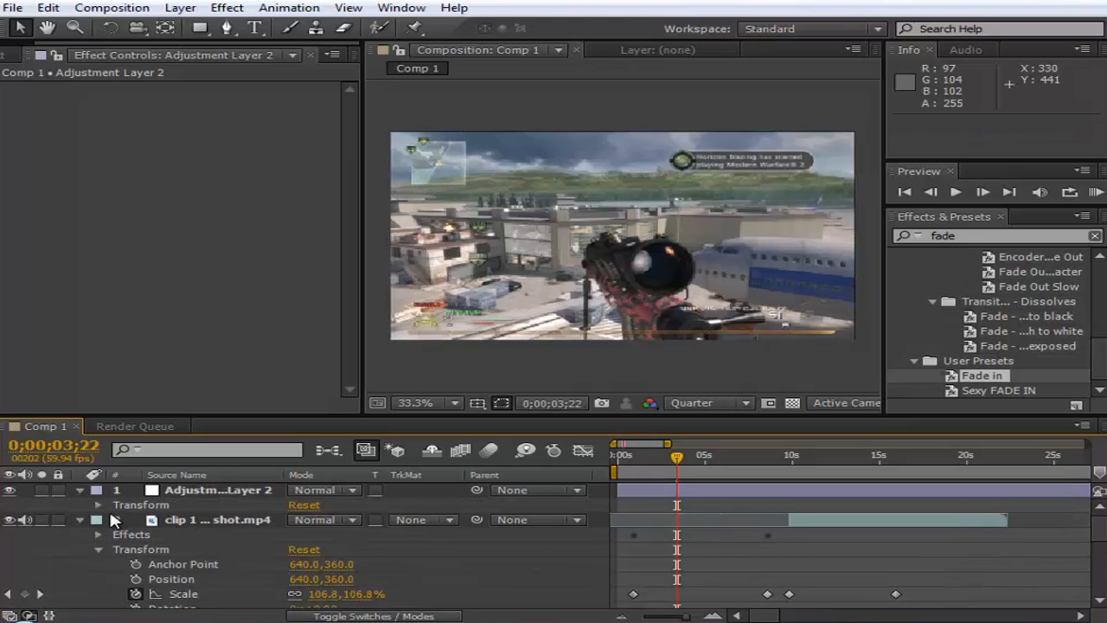
pyautogui.click(97, 505)
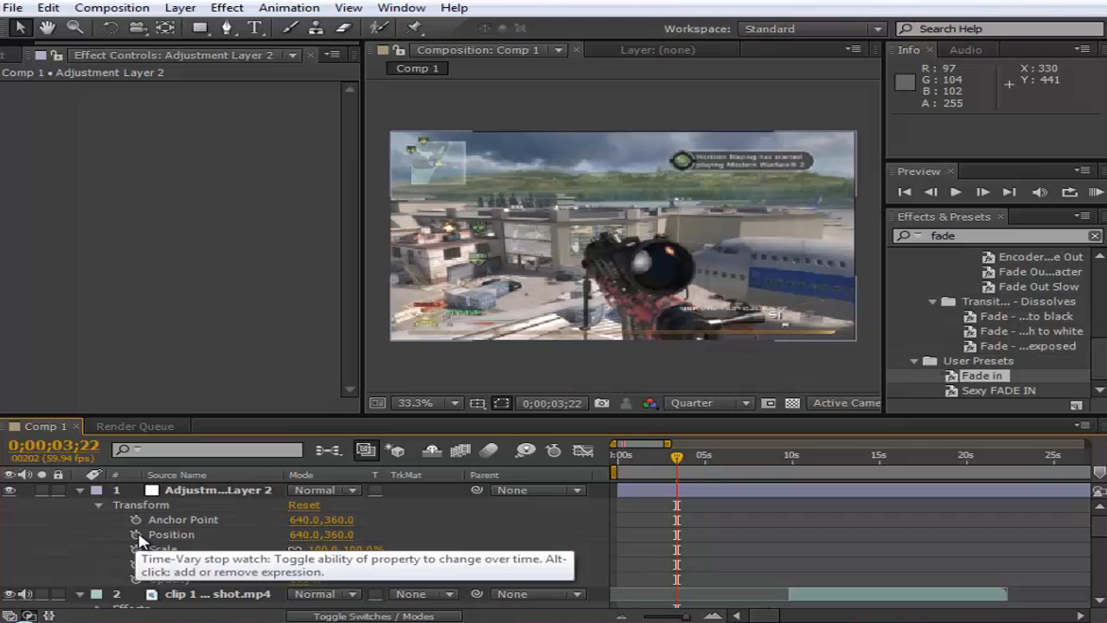
pyautogui.keyDown('alt'); pyautogui.click(136, 534); pyautogui.keyUp('alt')
pyautogui.write('wiggle(')
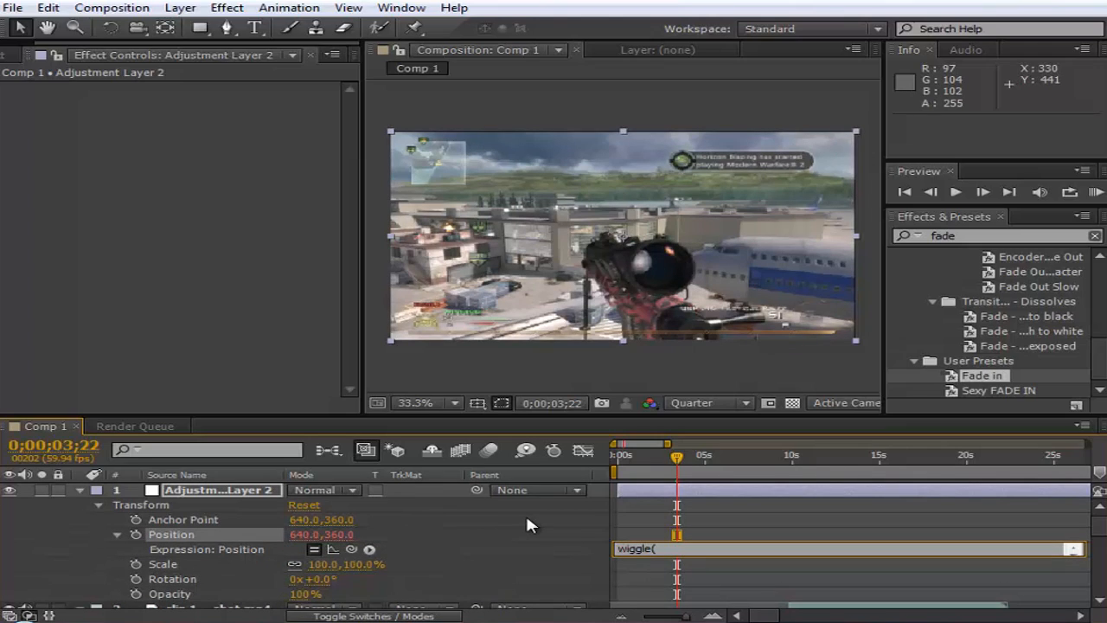
pyautogui.write('2,8)')
pyautogui.click(79, 490)
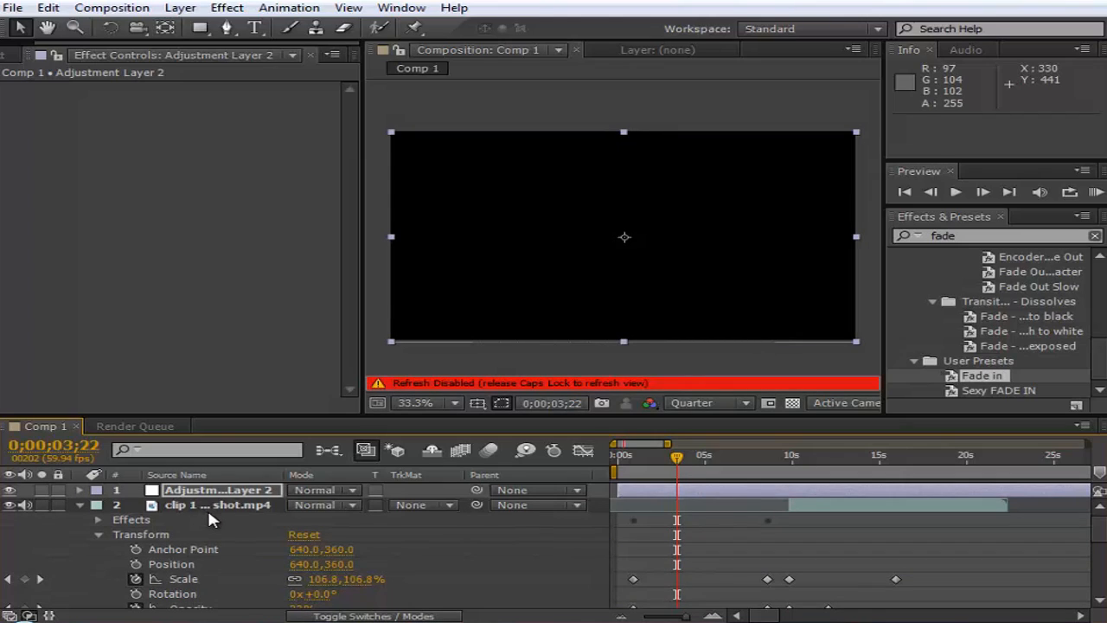
pyautogui.press('capslock')
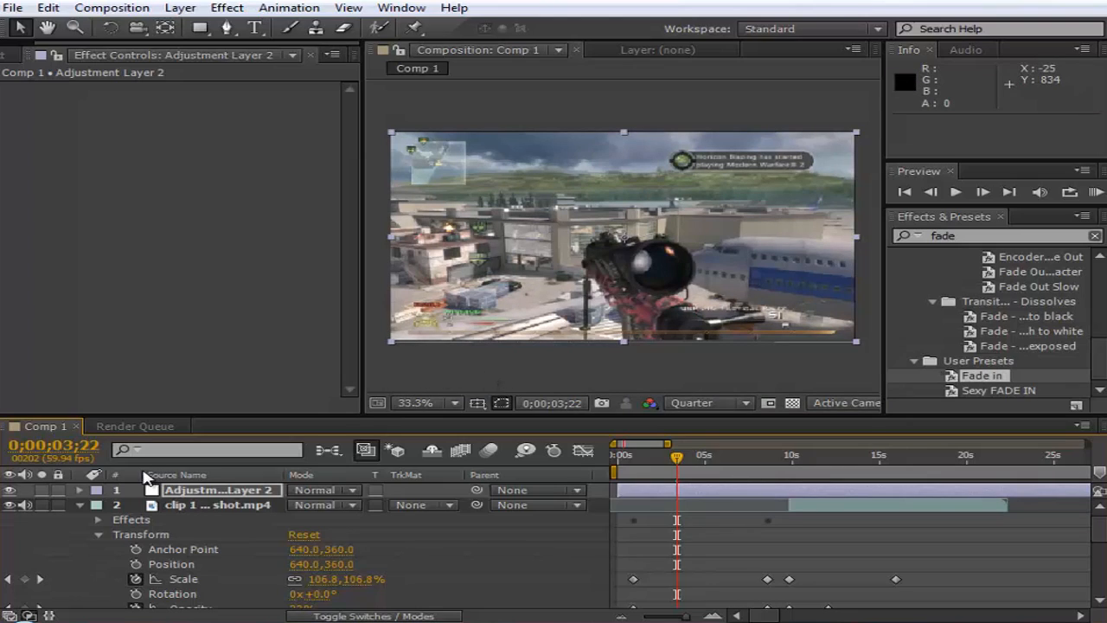
# - Parent all four clip layers to Adjustment Layer 2 and collapse their expanded properties
pyautogui.click(81, 502)
pyautogui.click(692, 490)
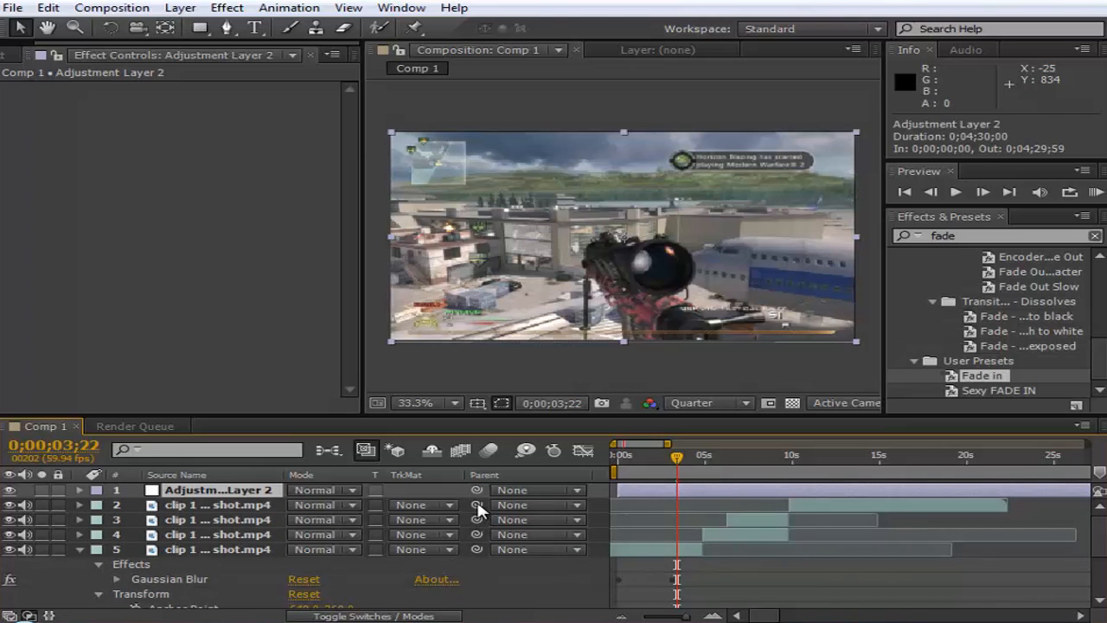
pyautogui.click(497, 510)
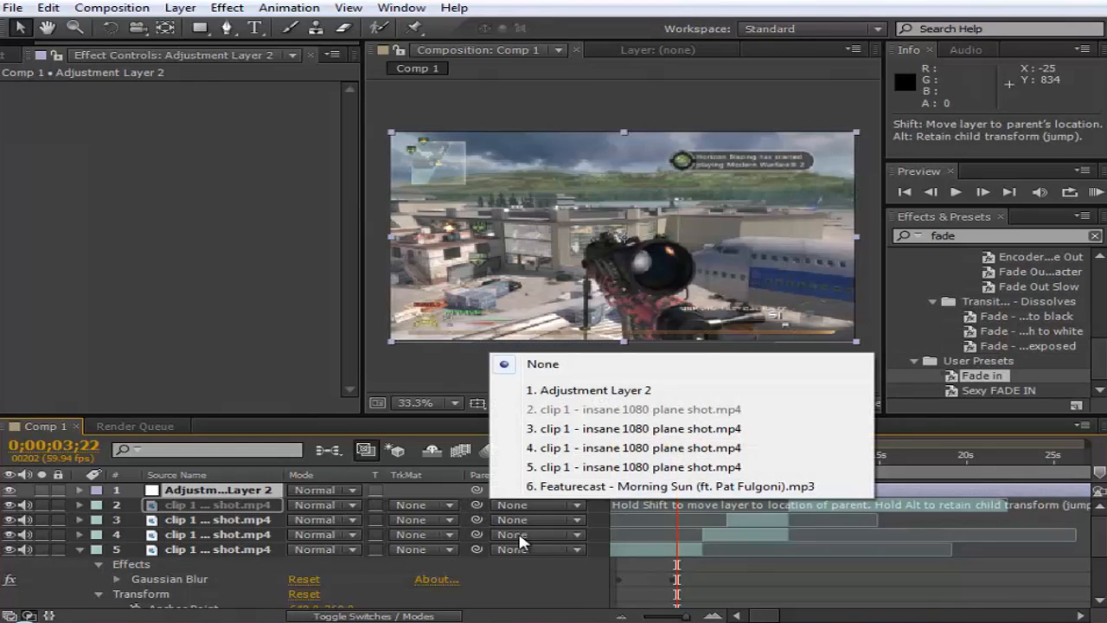
pyautogui.click(538, 392)
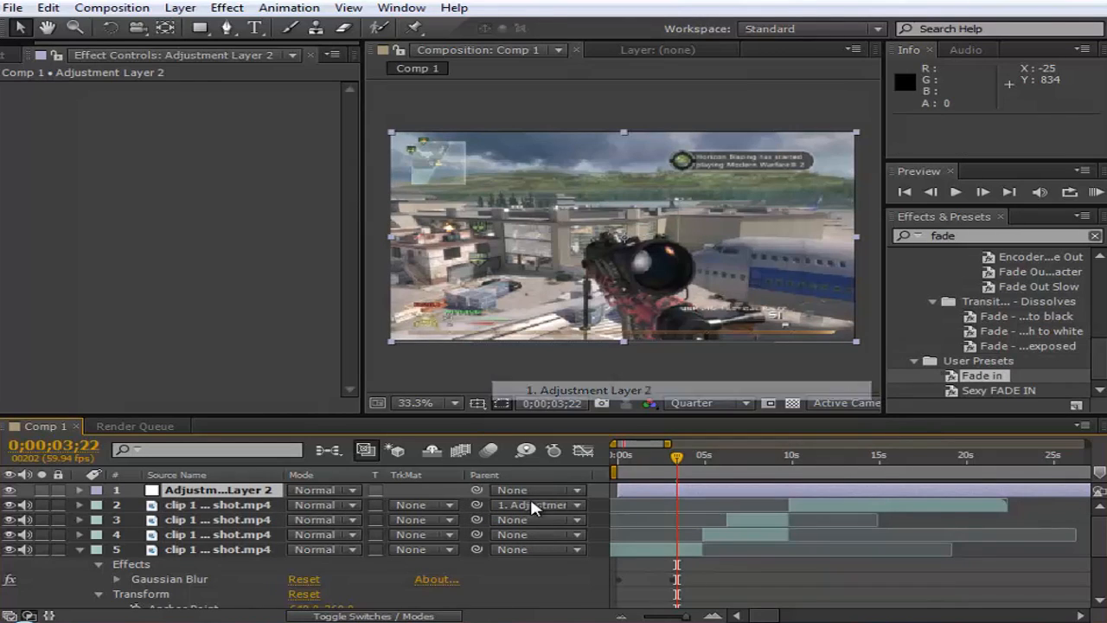
pyautogui.click(577, 519)
pyautogui.click(538, 392)
pyautogui.click(551, 536)
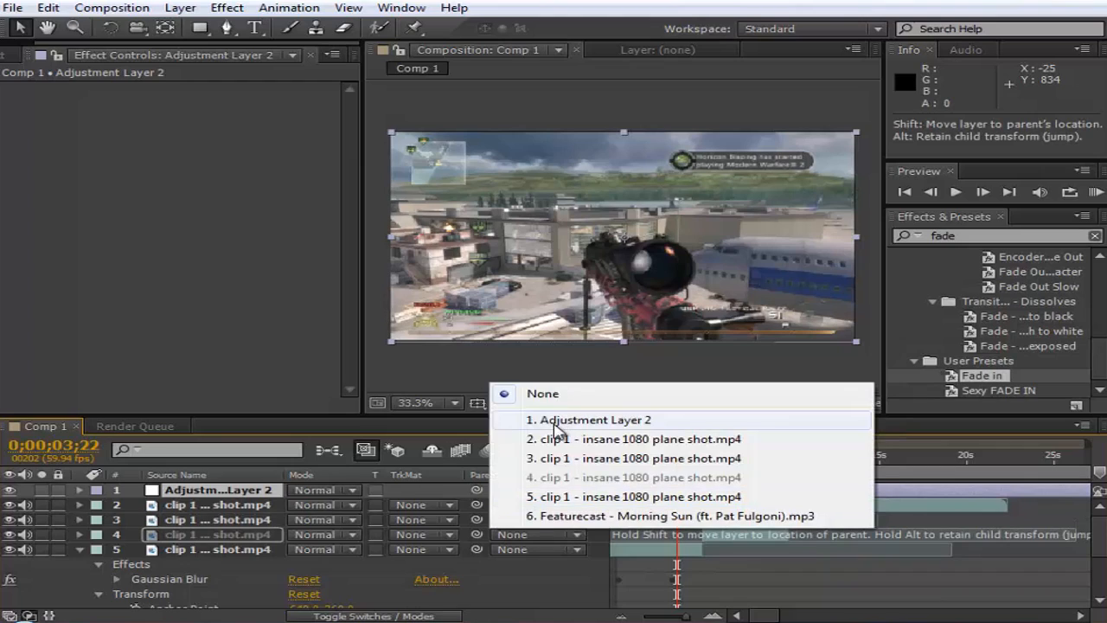
pyautogui.click(541, 420)
pyautogui.click(536, 548)
pyautogui.click(588, 435)
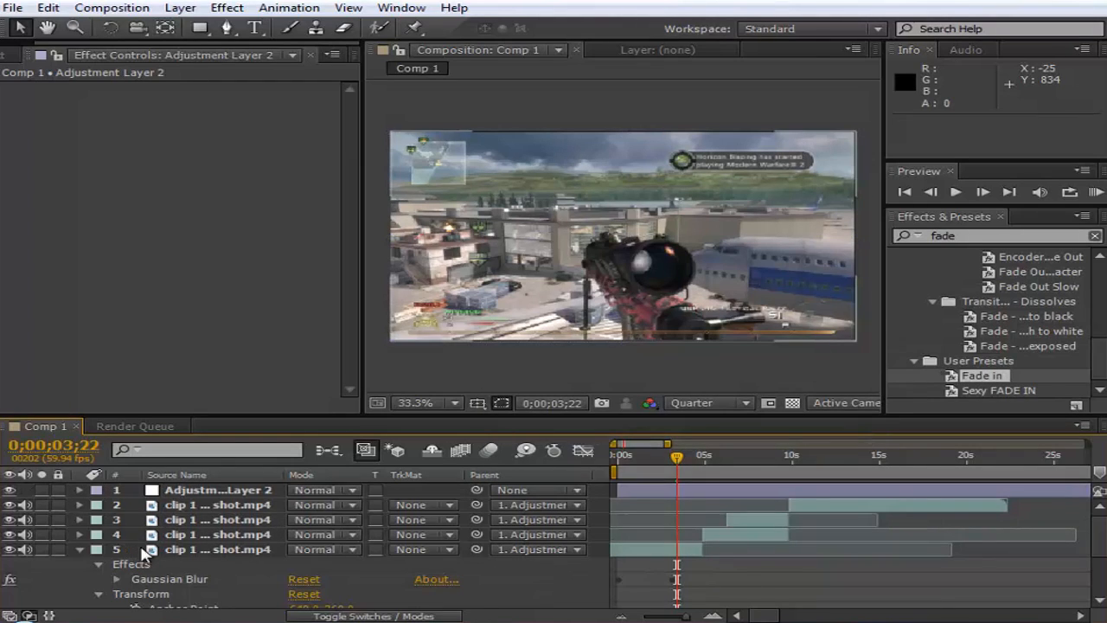
pyautogui.click(78, 548)
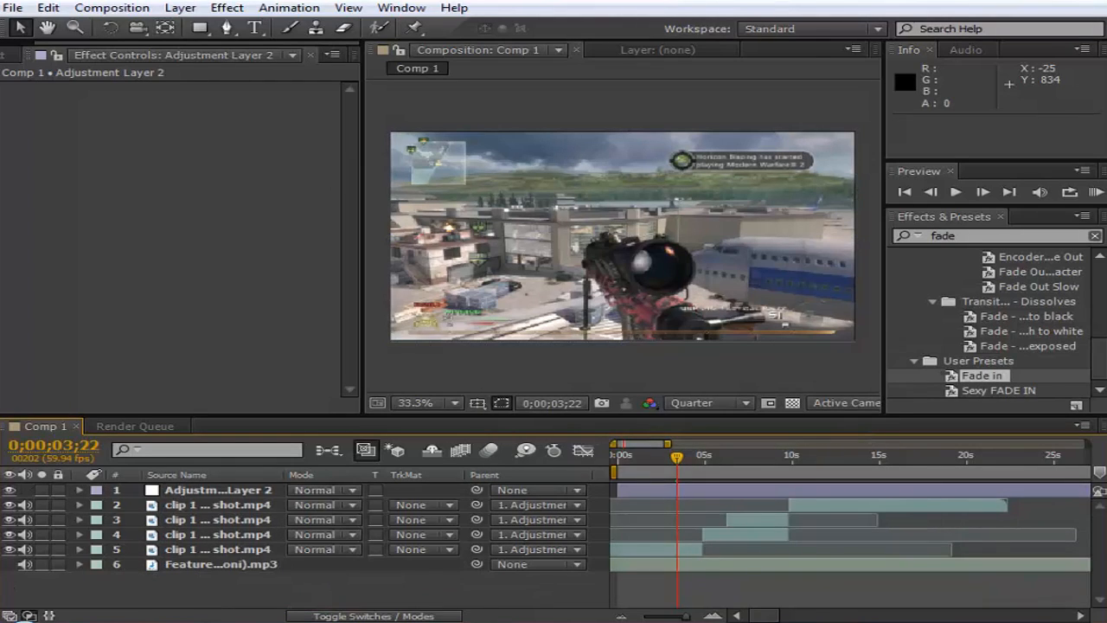
# - Play a RAM preview from the composition's start to check the wiggle, and scrub the timeline to 0;00;06;22
pyautogui.click(1095, 191)
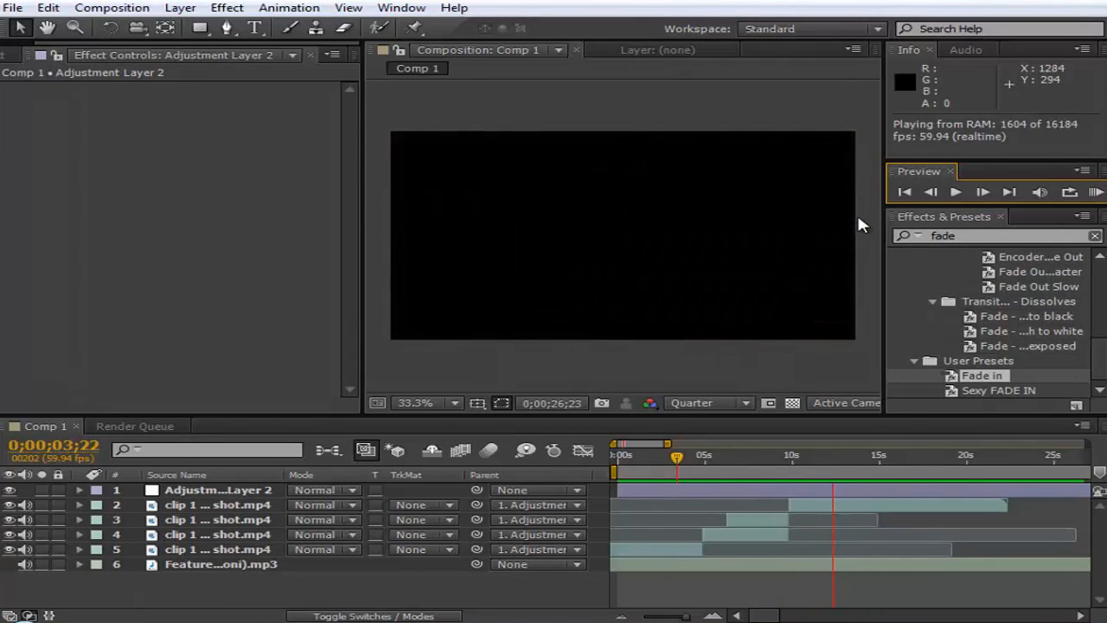
pyautogui.click(858, 225)
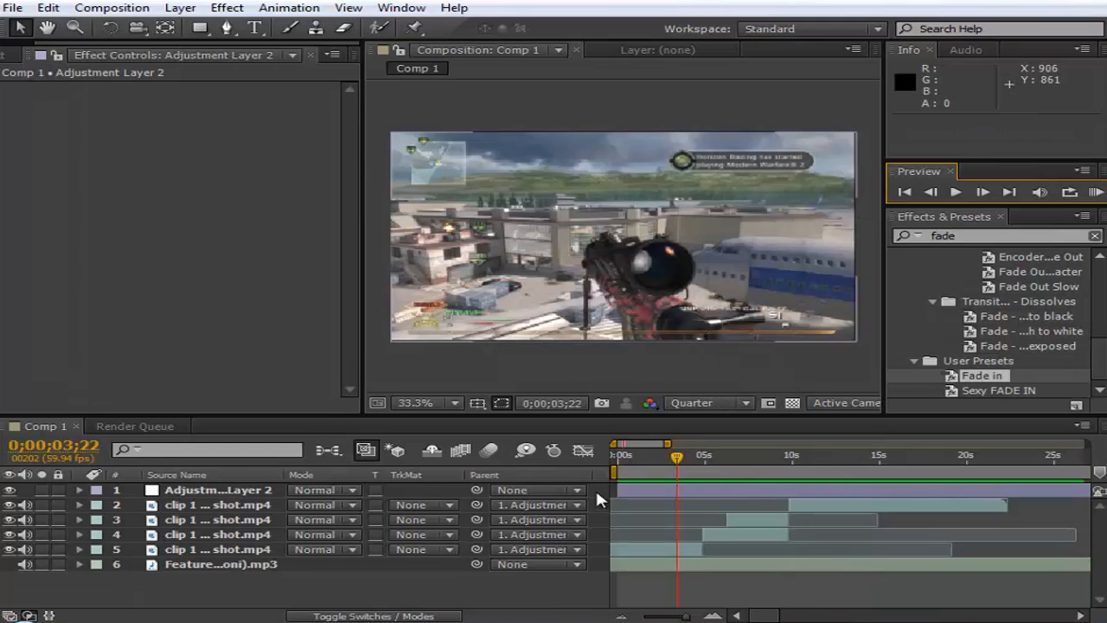
pyautogui.click(628, 456)
pyautogui.moveTo(617, 468); pyautogui.dragTo(657, 469)
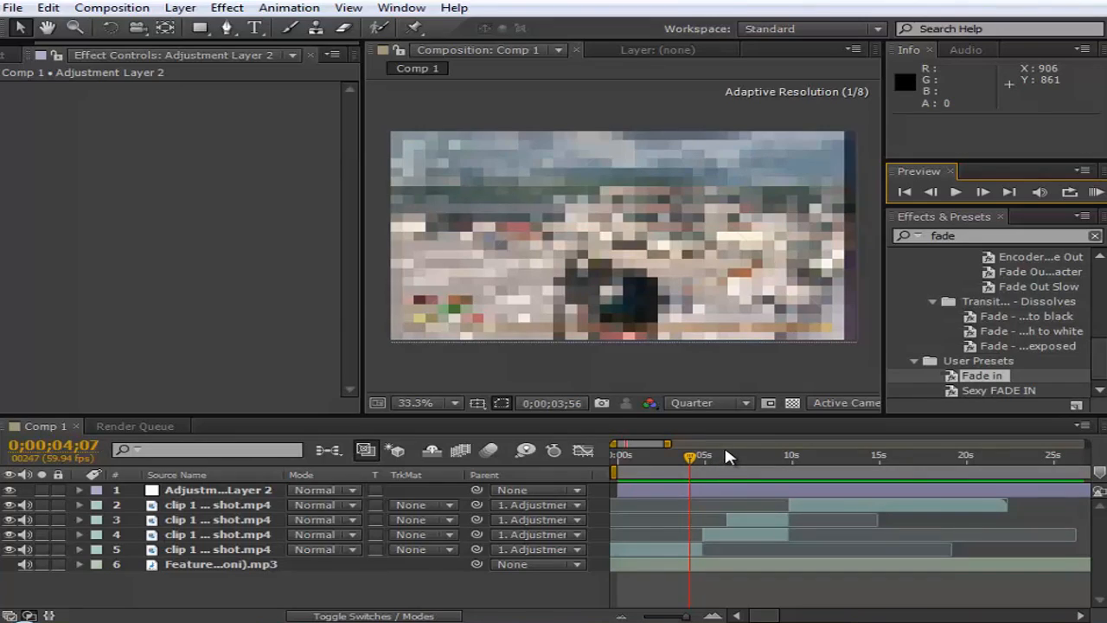
pyautogui.click(729, 454)
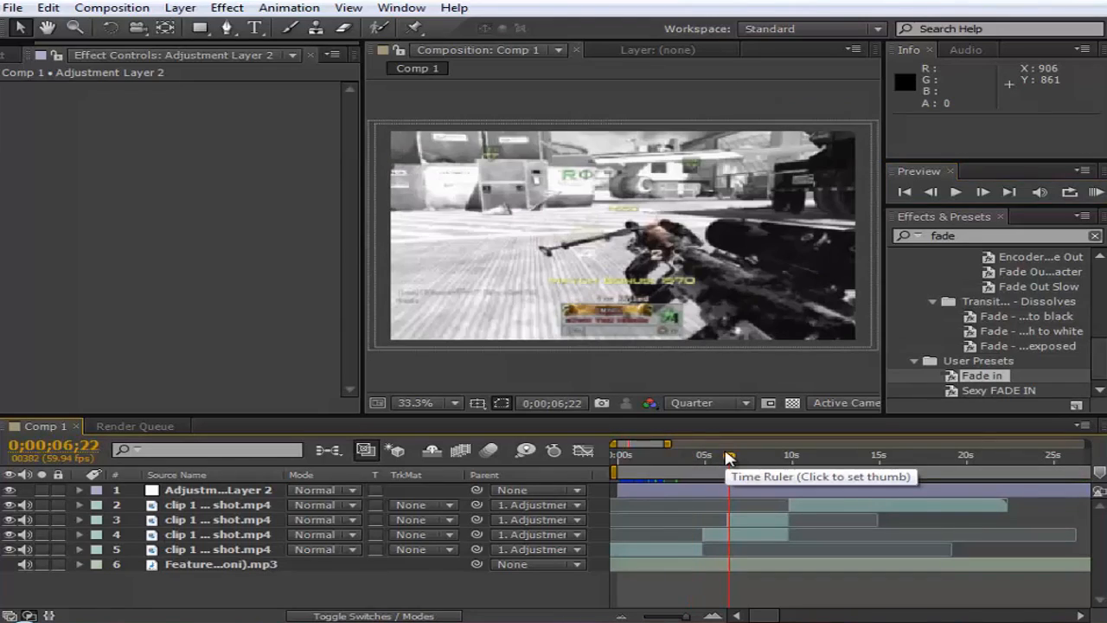